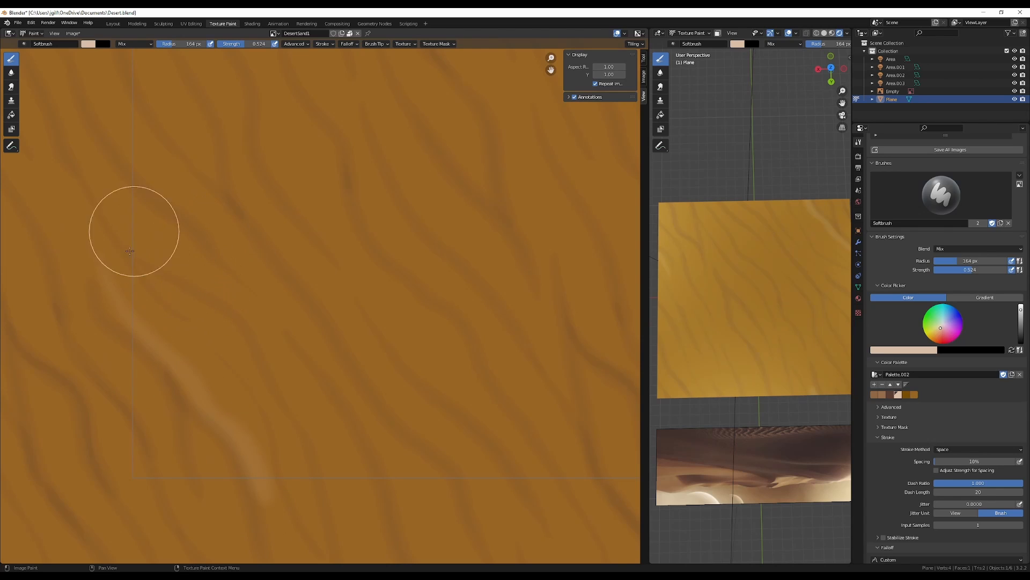
- Paint soft light beige highlight strokes along the dune ripples of the DesertSand1 texture and save the file
drag(138, 264, 202, 324)
middle_drag(248, 368, 176, 290)
mouse_move(164, 280)
mouse_down()
mouse_move(209, 346)
mouse_move(244, 440)
mouse_up()
mouse_move(134, 166)
mouse_down()
mouse_move(164, 225)
mouse_move(223, 291)
mouse_move(272, 449)
mouse_up()
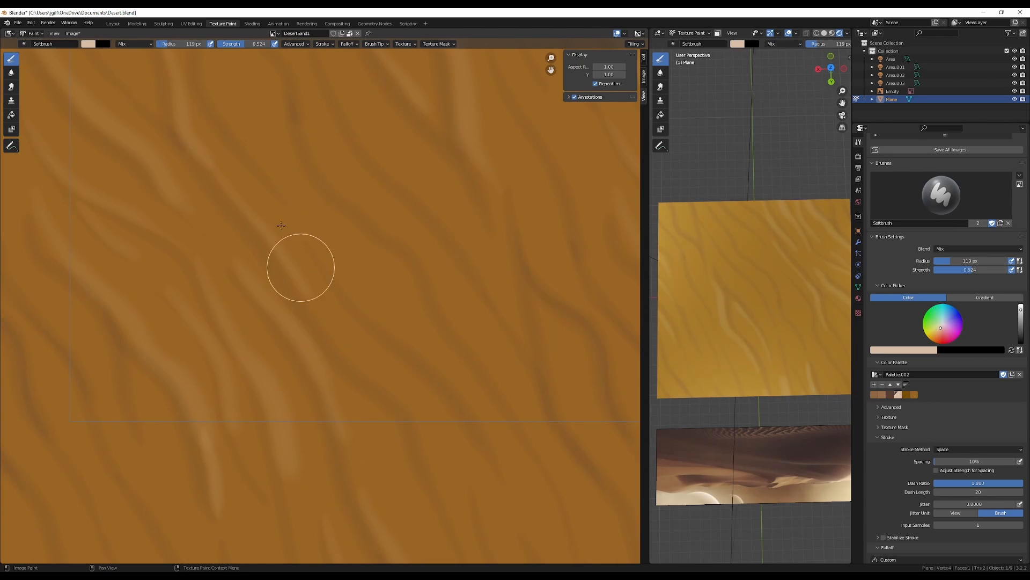
key(ctrl+s)
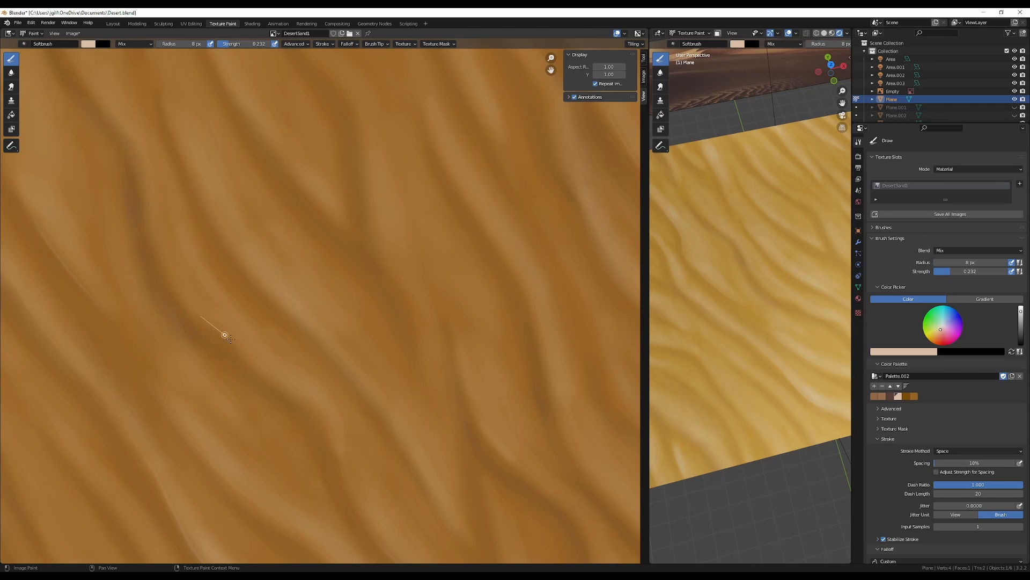
- Paint fine stabilized beige highlight lines along the ripple crests with the Softbrush at 8 px radius and 0.232 strength
alt+shift+drag(308, 397, 260, 357)
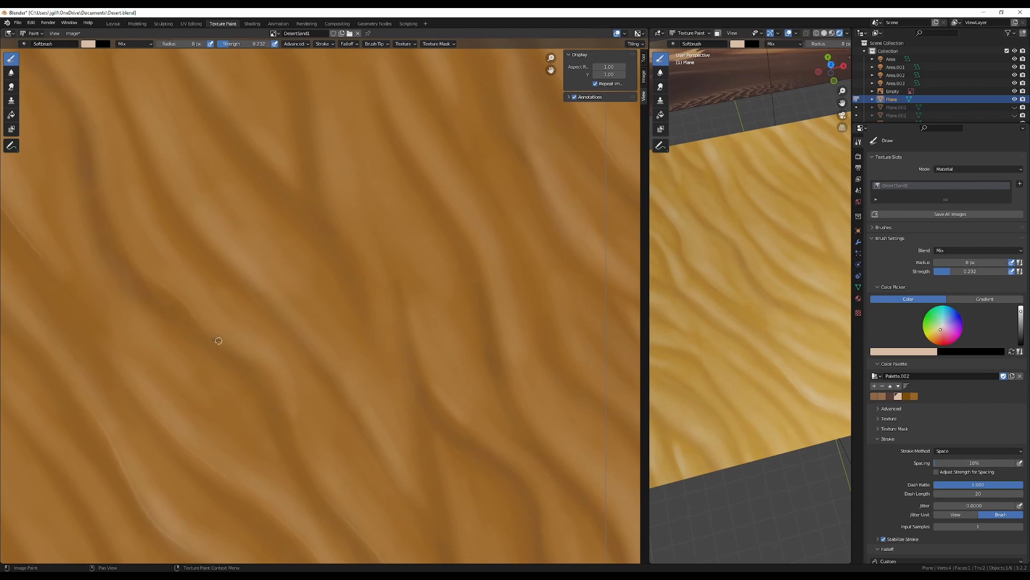
alt+shift+drag(264, 201, 301, 338)
alt+shift+drag(140, 177, 173, 242)
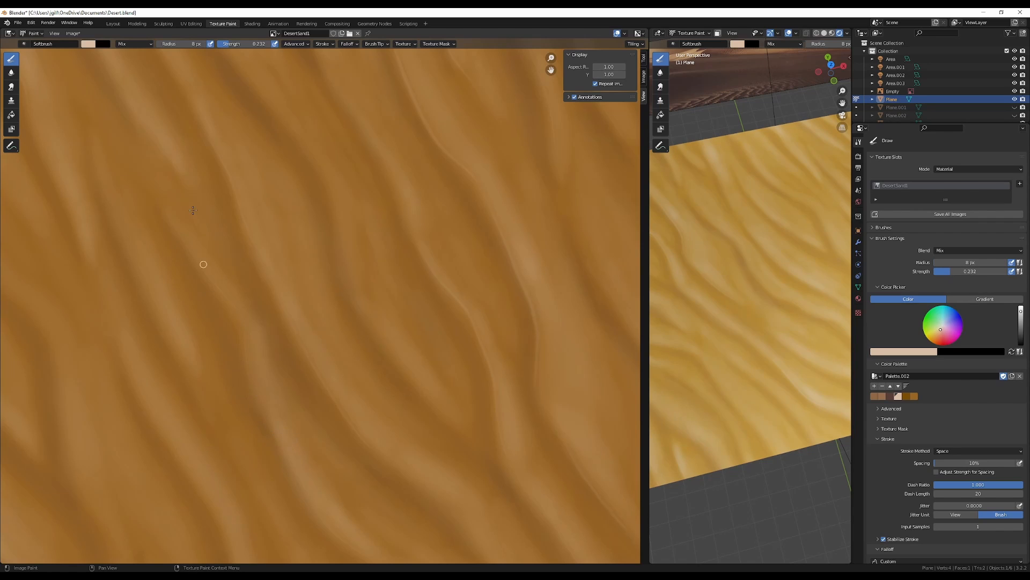
scroll(193, 210, down, 3)
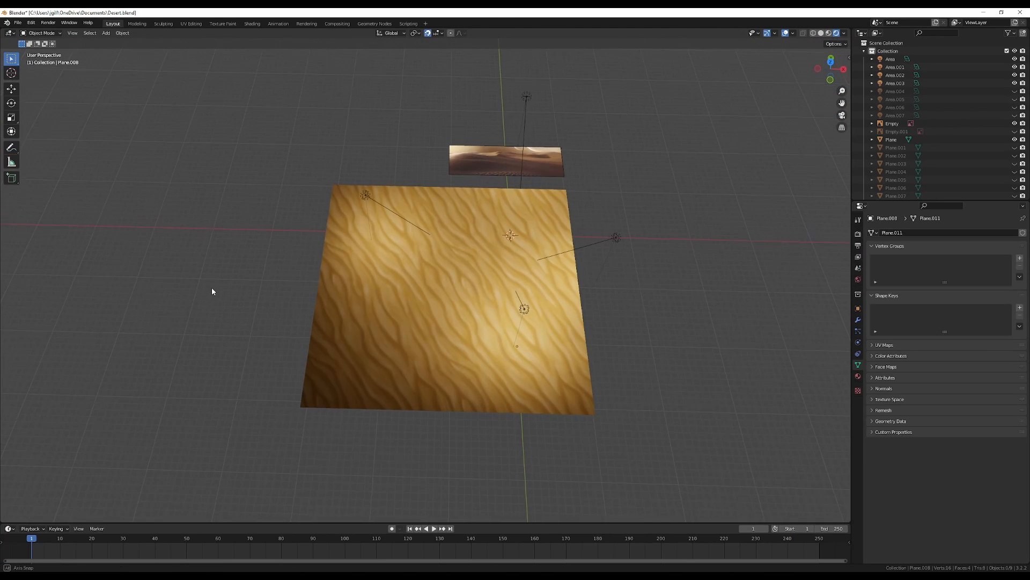
- Check how the sand texture tiles across the adjoining planes, selecting individual planes to locate their seams
mouse_move(212, 288)
middle_down()
mouse_move(472, 213)
mouse_move(433, 217)
mouse_move(427, 228)
middle_up()
scroll(420, 240, up, 4)
click(398, 256)
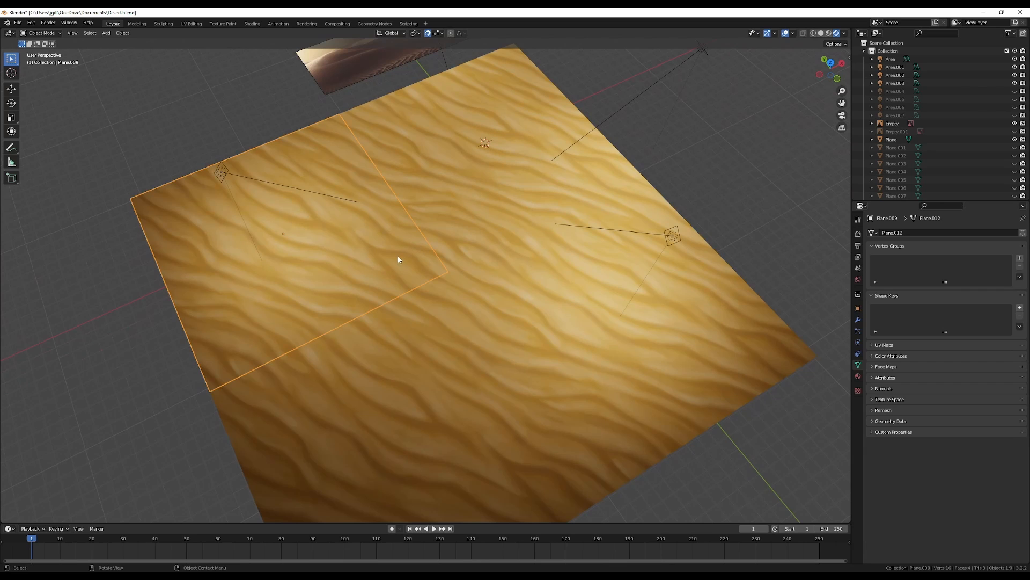
click(458, 226)
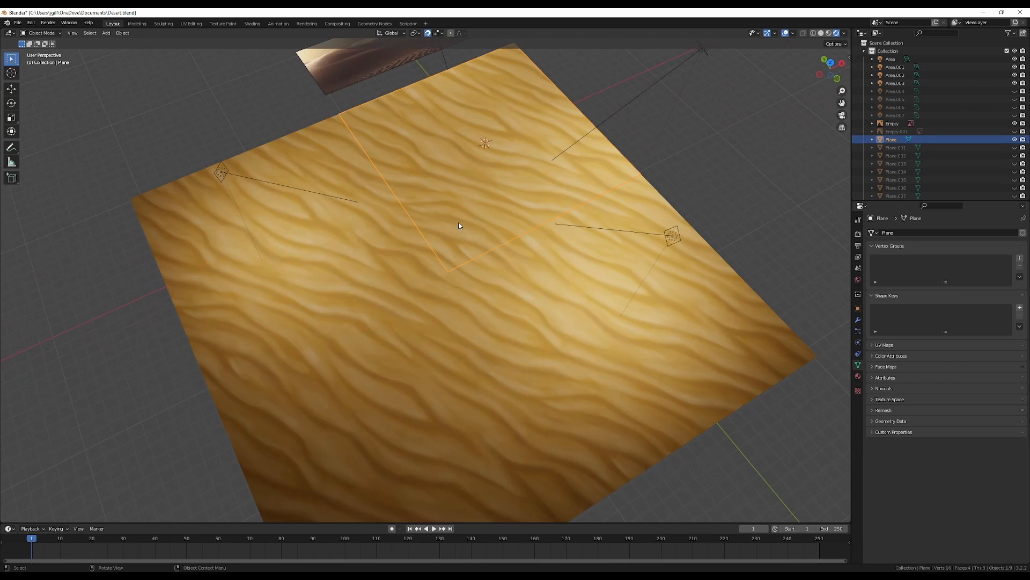
click(740, 202)
middle_drag(531, 303, 571, 273)
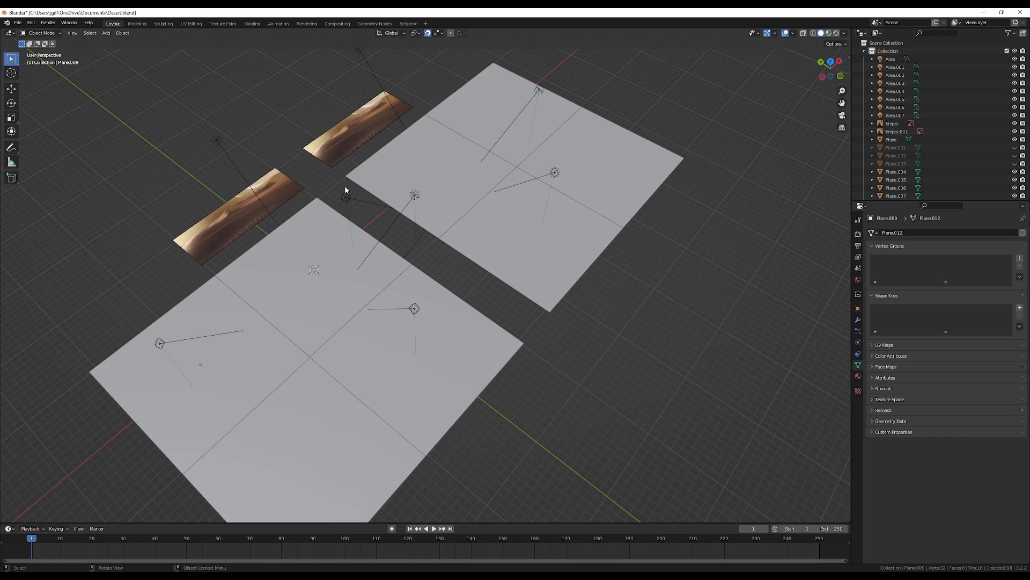
- Switch the viewport to Rendered shading and compare the two sand textures on their plane grids
key(z)
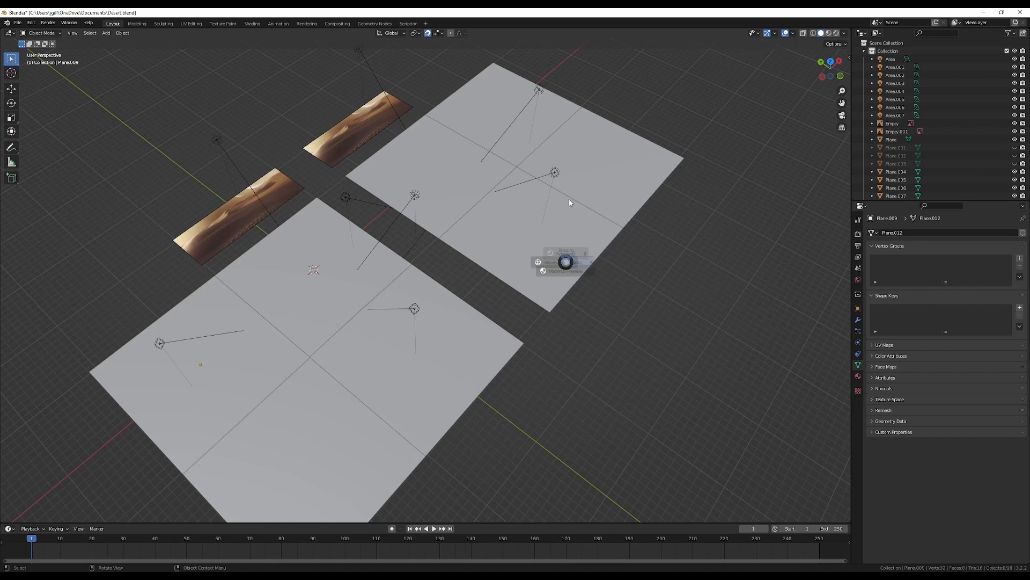
click(713, 378)
middle_drag(715, 378, 729, 355)
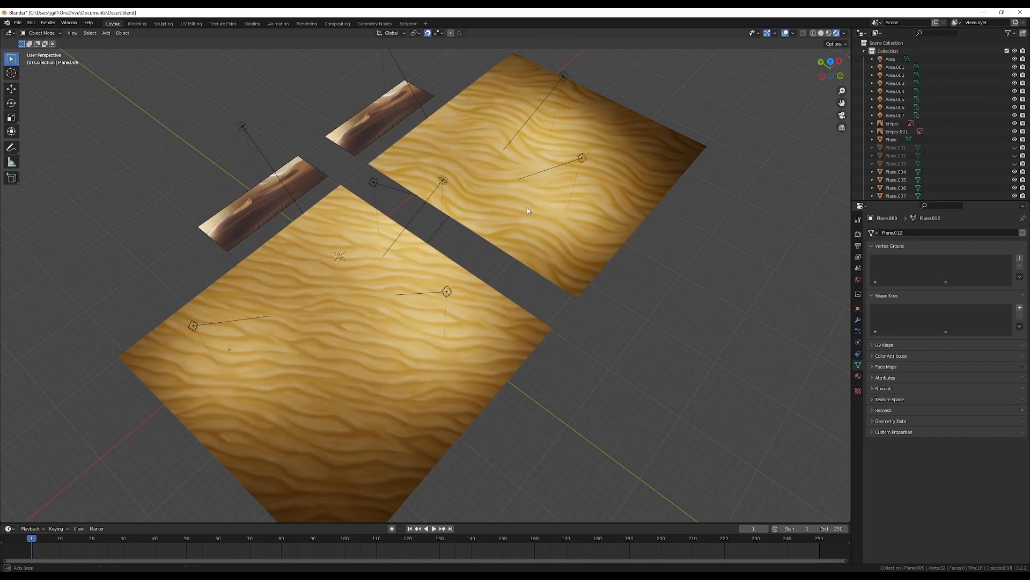
middle_drag(528, 211, 507, 204)
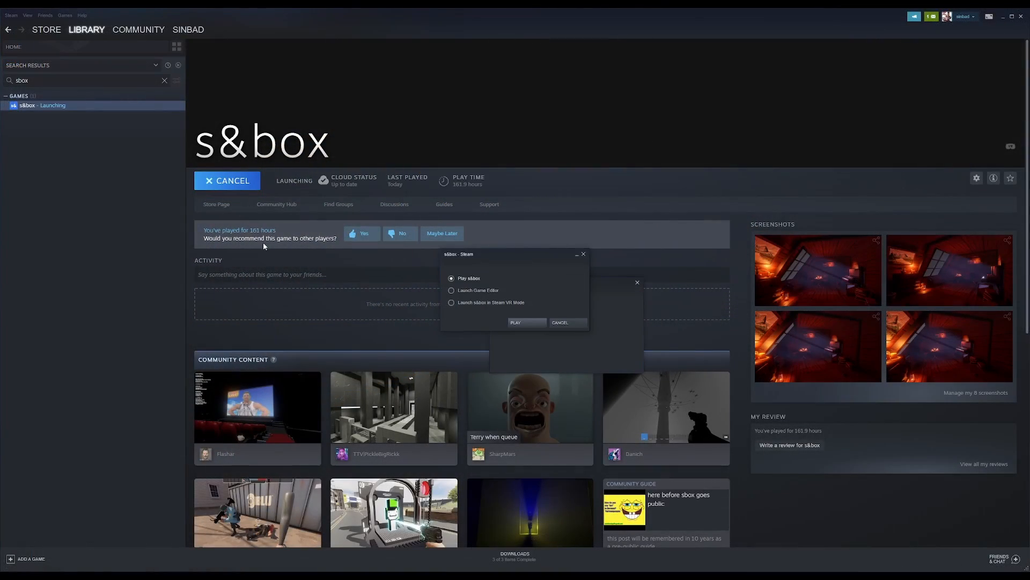
- Launch the s&box game editor from Steam
click(524, 321)
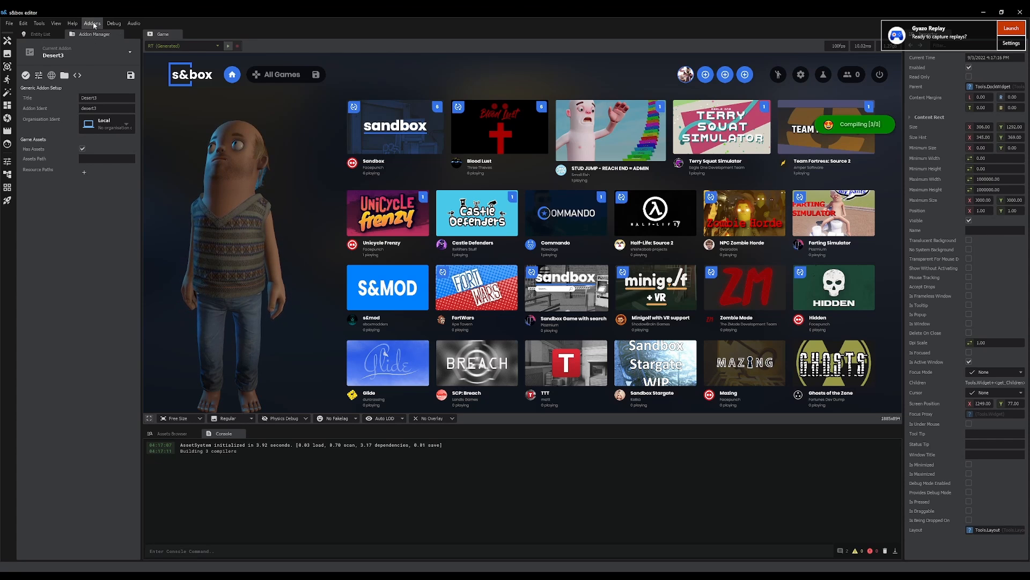
- Create a Map addon titled Desert4 with the ident desert4 and set its organisation to Test Chamber
click(93, 24)
click(98, 56)
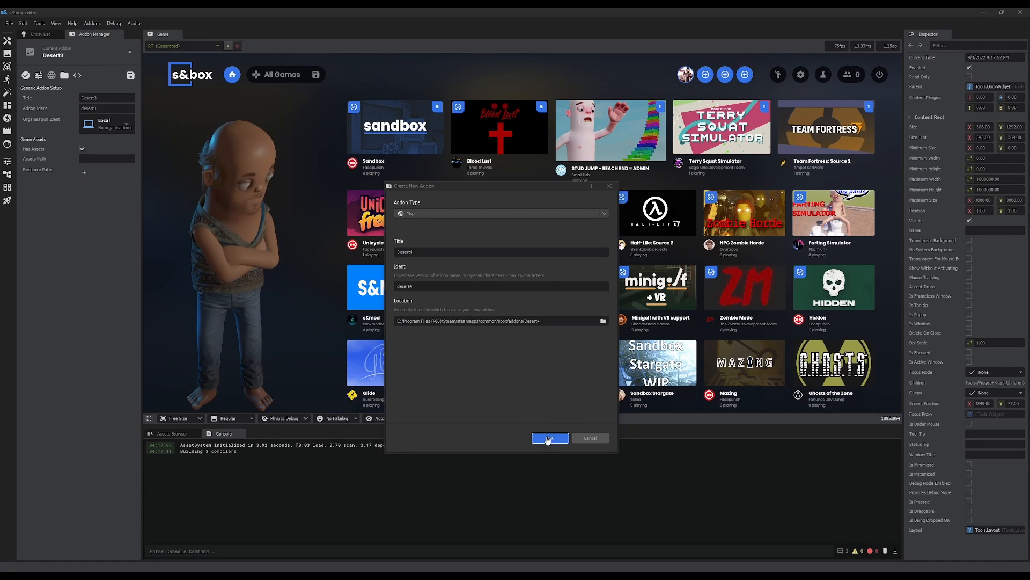
click(550, 439)
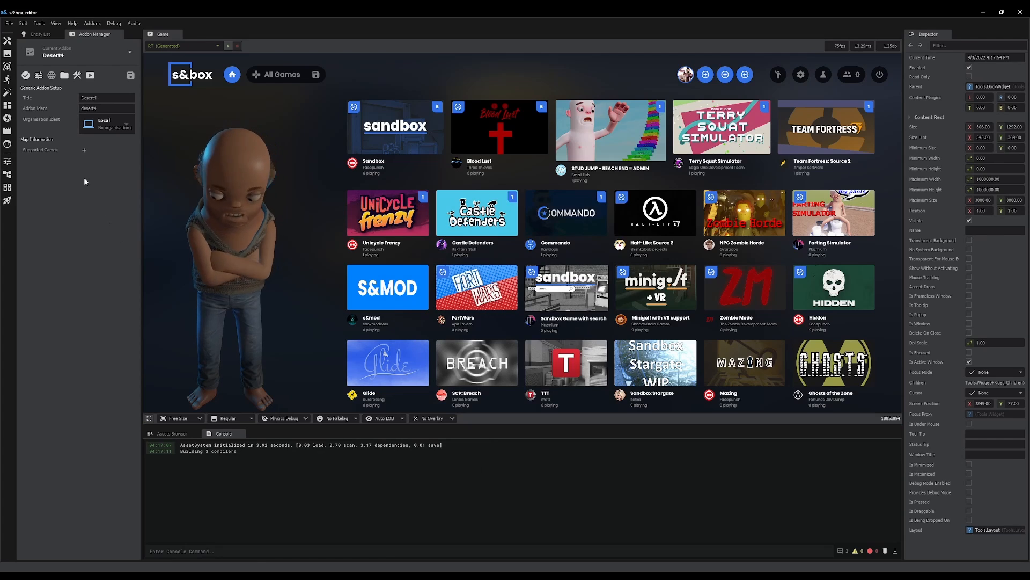
click(123, 125)
click(118, 153)
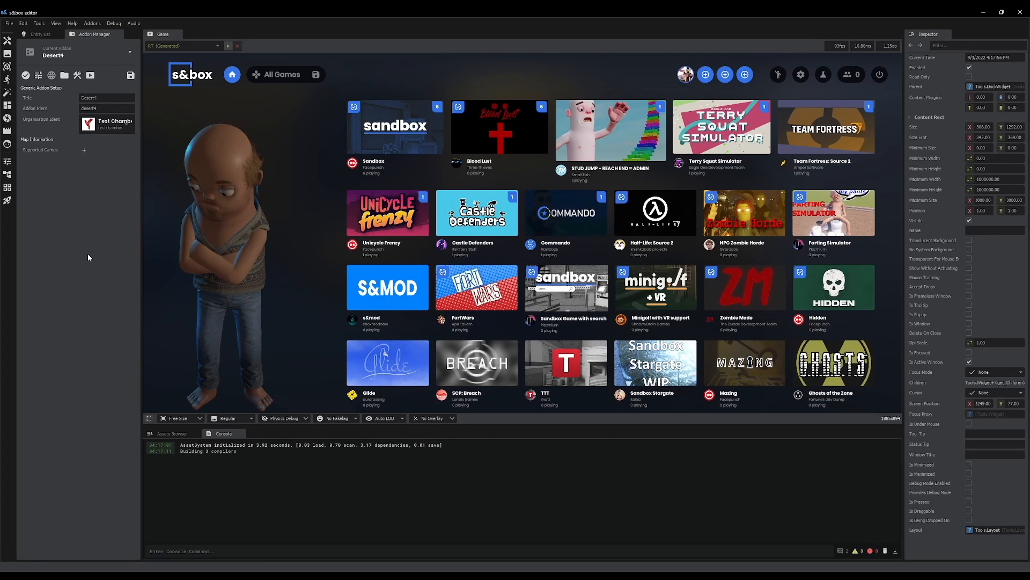
- Open the Desert4 addon's folder in File Explorer and create a subfolder named materials
drag(398, 313, 397, 436)
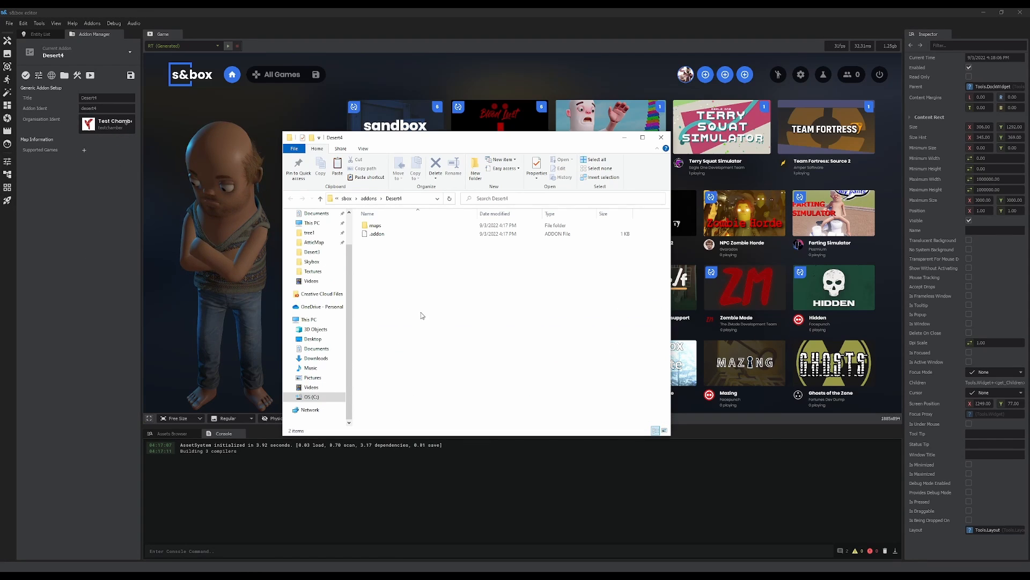
right_click(390, 263)
mouse_move(430, 409)
click(513, 409)
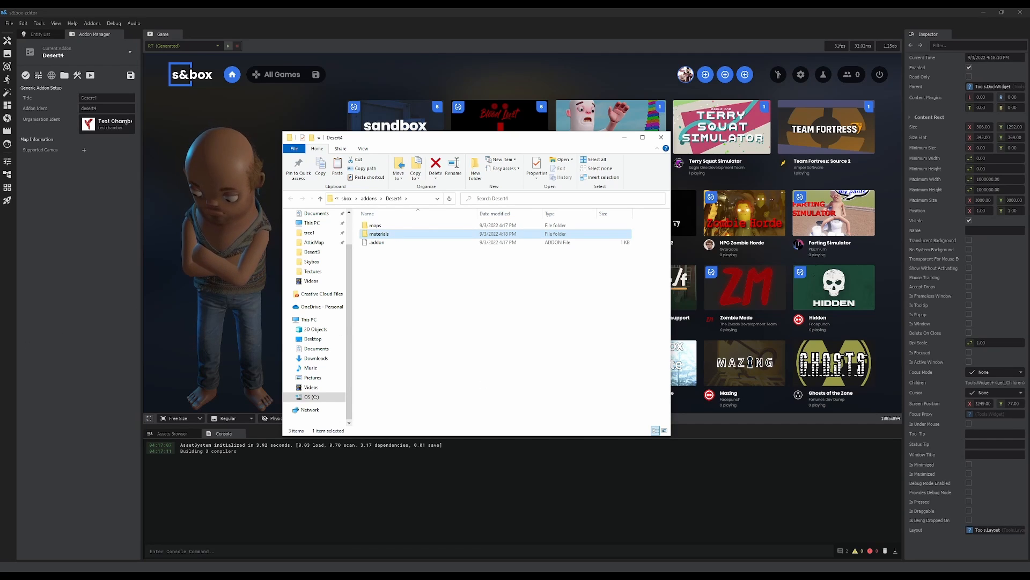
- Copy DesertSand1.png and DesertSand2.png from the desktop Textures folder into the addon's materials folder
drag(426, 138, 735, 135)
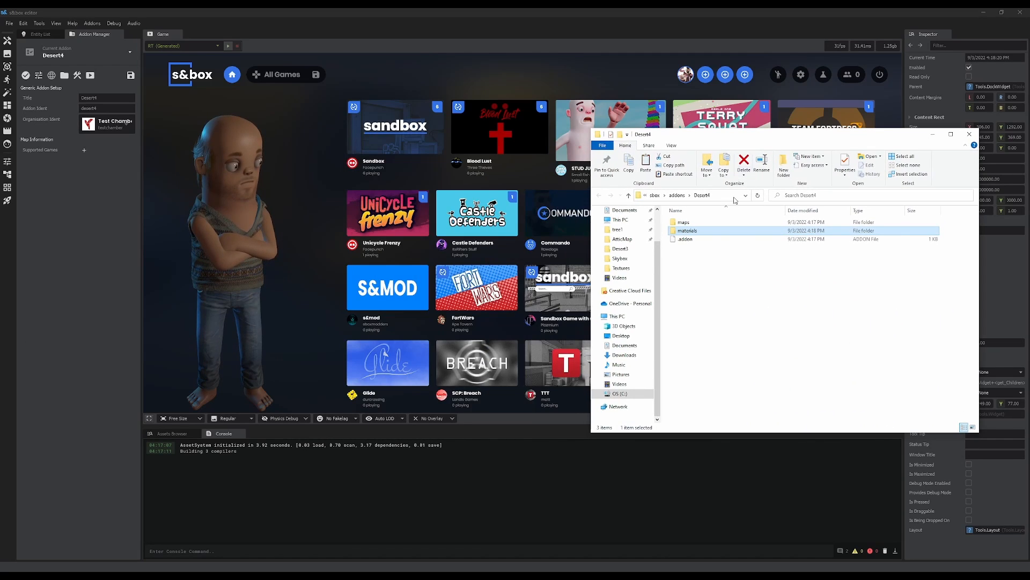
drag(0, 111, 336, 142)
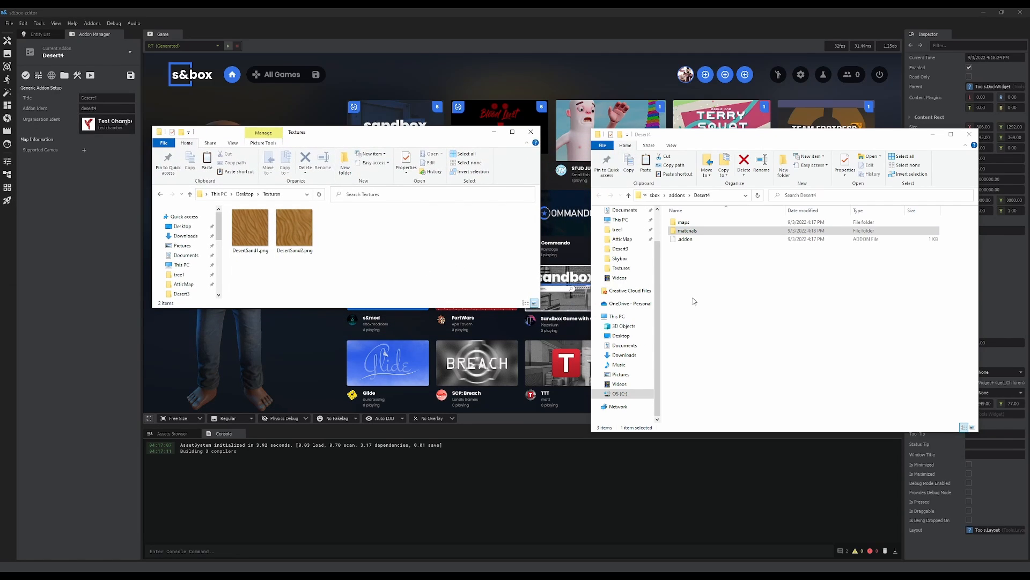
double_click(688, 230)
click(249, 241)
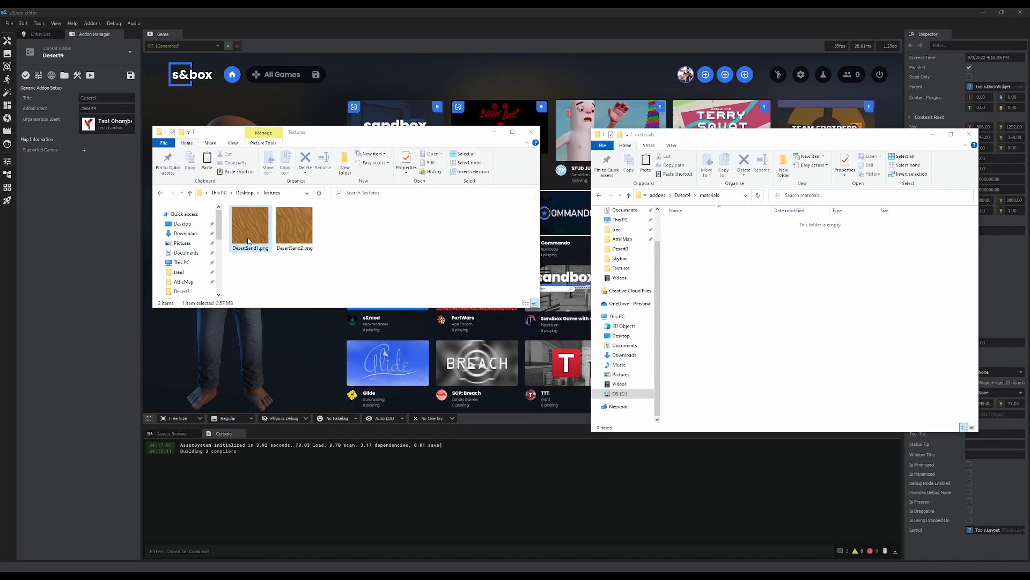
shift+click(295, 241)
click(845, 276)
key(ctrl+v)
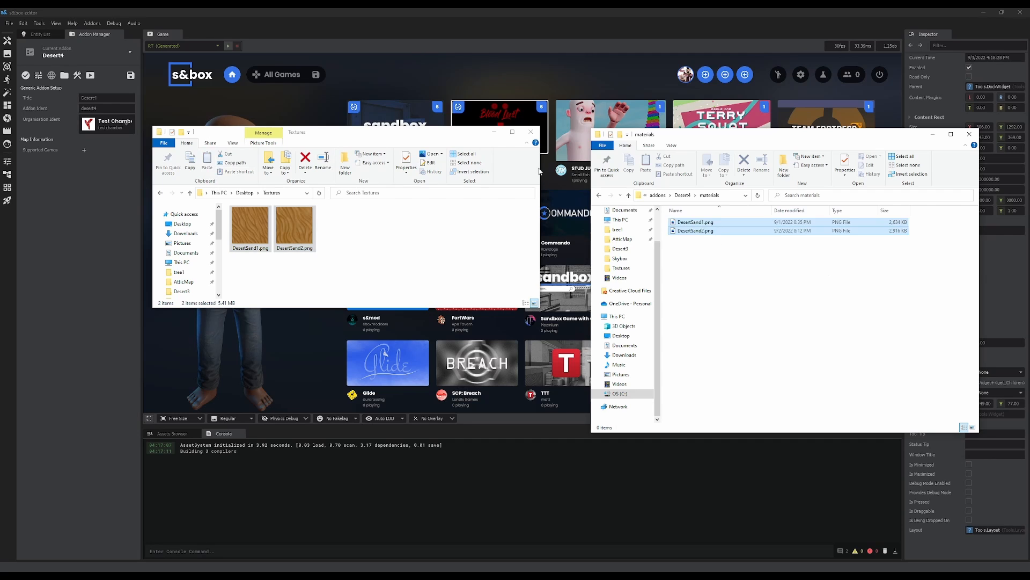
click(500, 134)
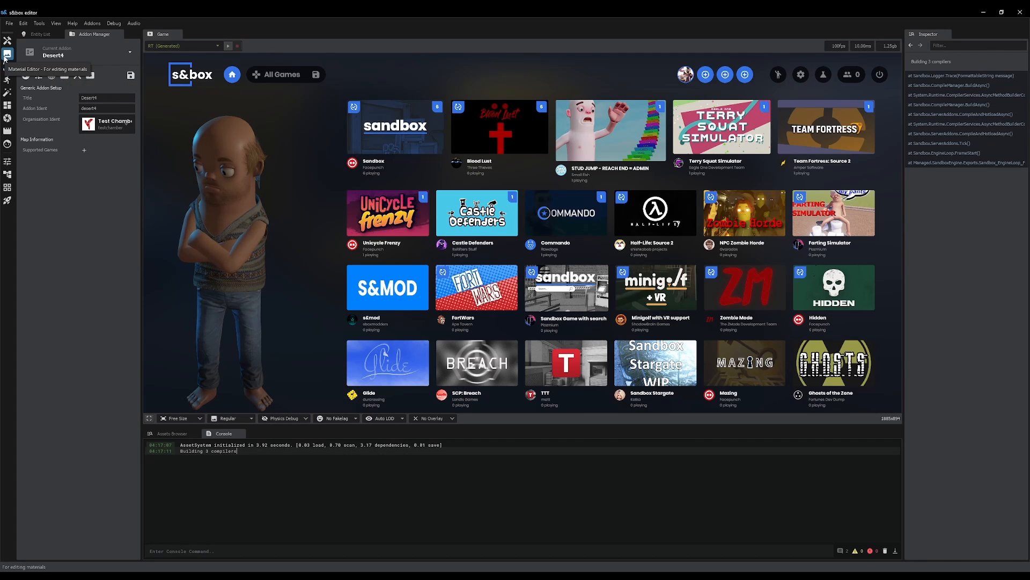
- Create a new material in the Material Editor and save it as desertsandblend in the addon's materials folder
click(5, 56)
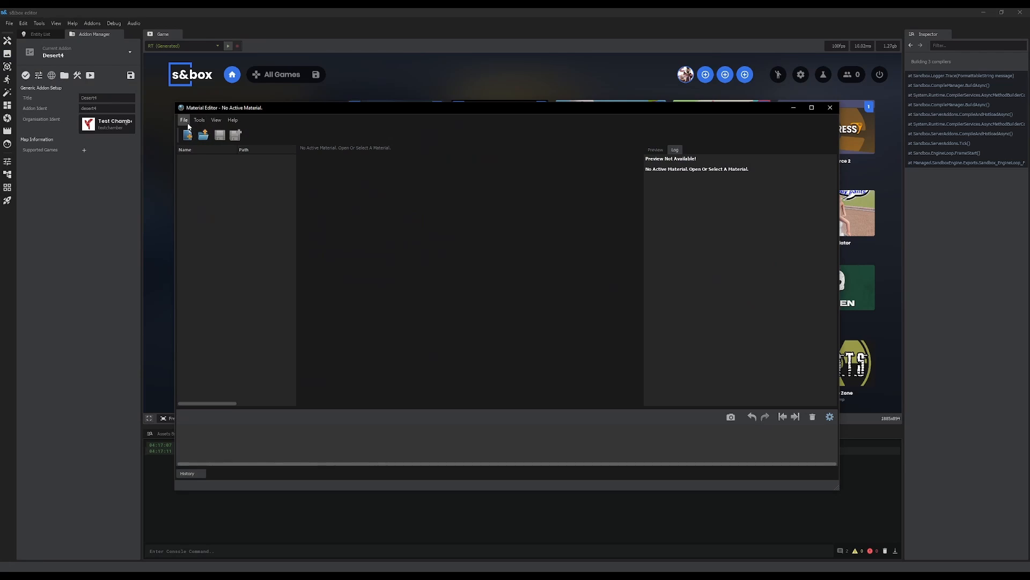
click(188, 125)
click(193, 133)
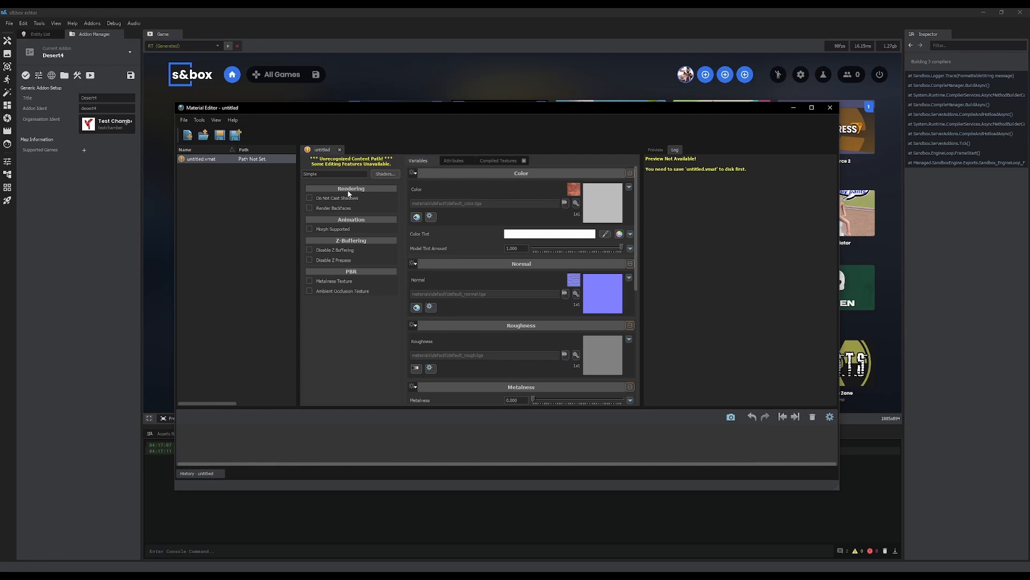
right_click(189, 161)
click(217, 210)
text(deser)
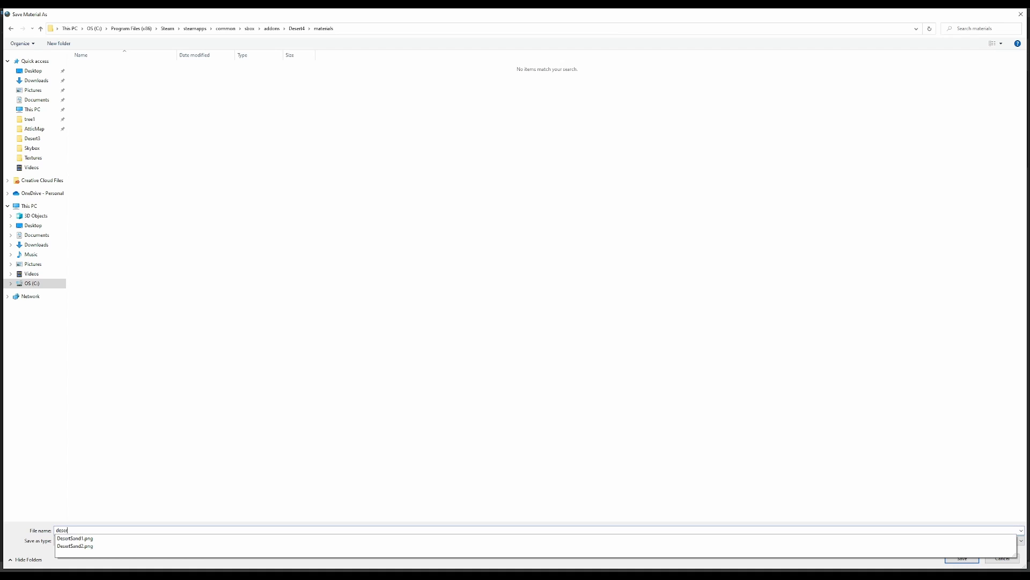
text(tsandblend)
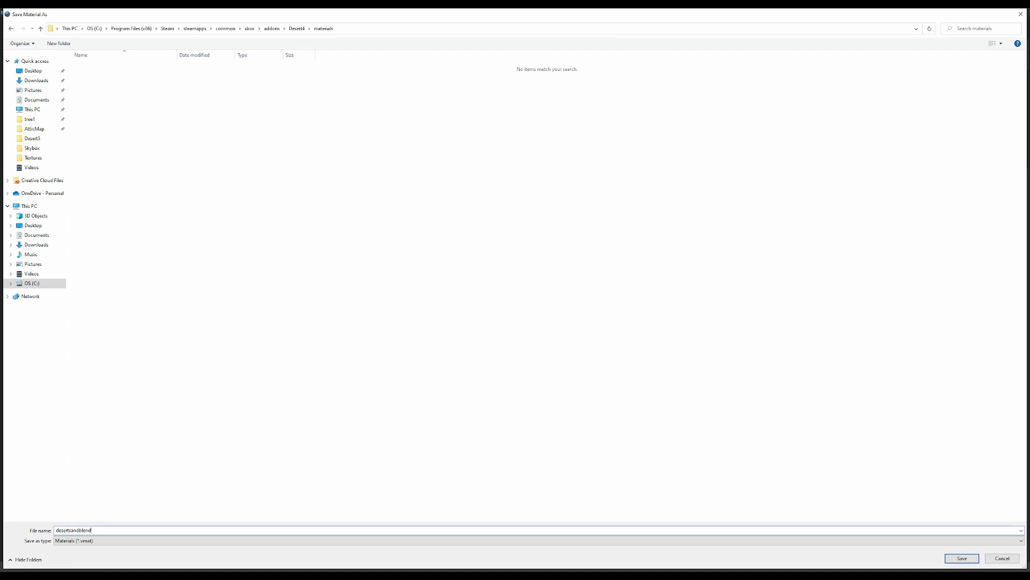
key(Return)
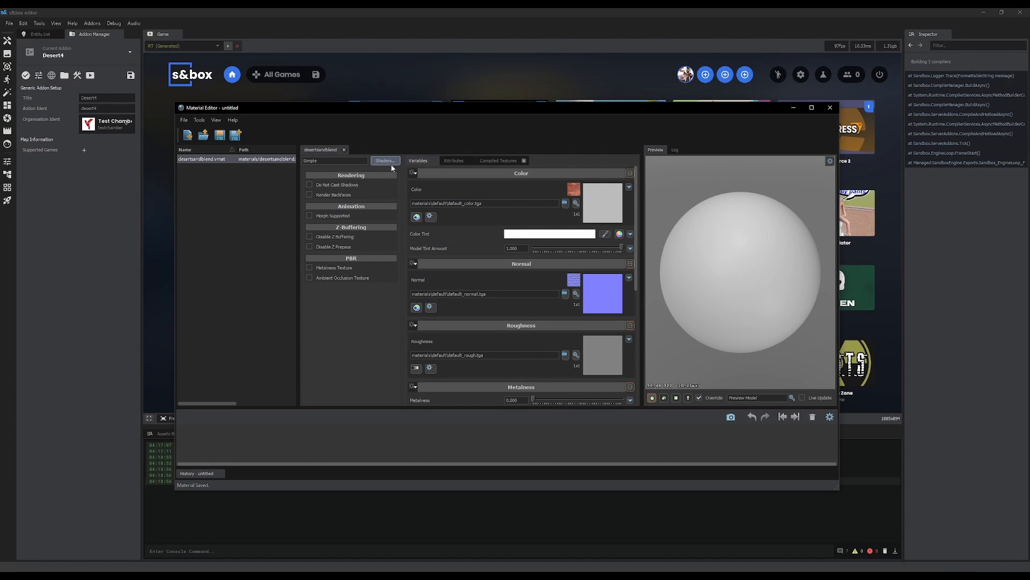
- Change the desertsandblend material's shader to Blendable
click(385, 161)
text(blend)
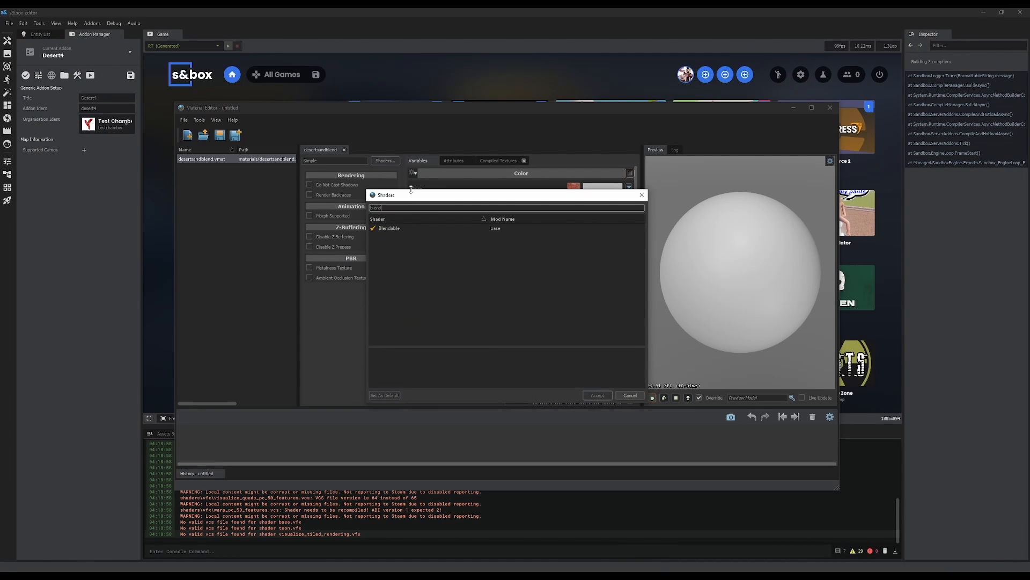
double_click(409, 230)
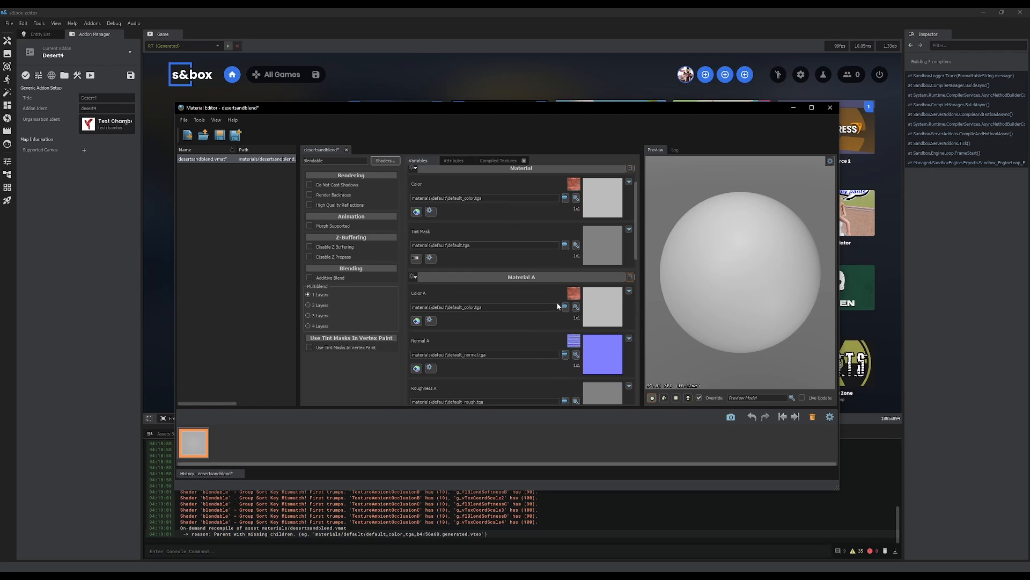
- Assign DesertSand1.png from the materials folder as Material A's color texture, listing all image types in the file chooser
click(564, 306)
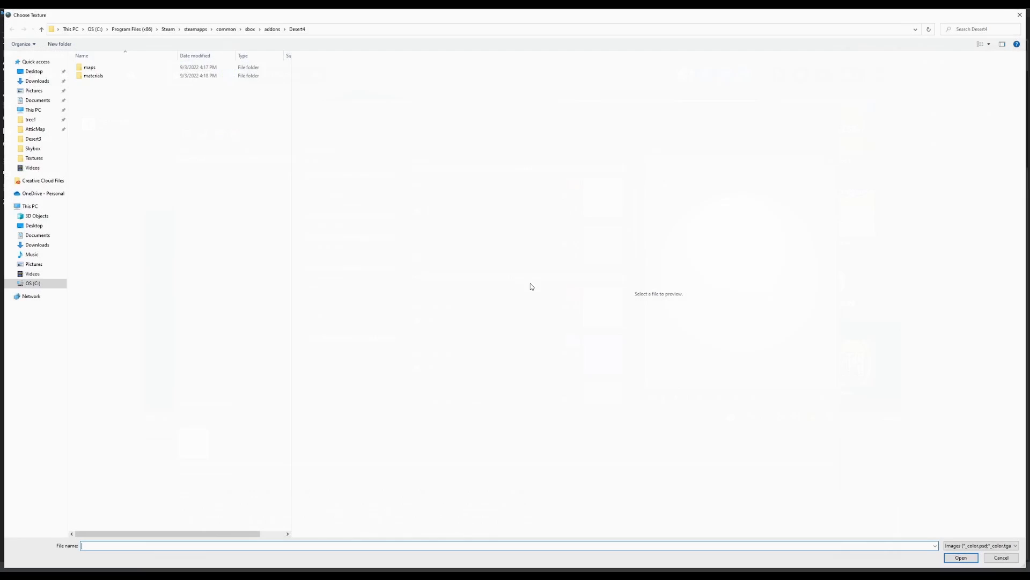
double_click(96, 75)
click(949, 547)
click(950, 559)
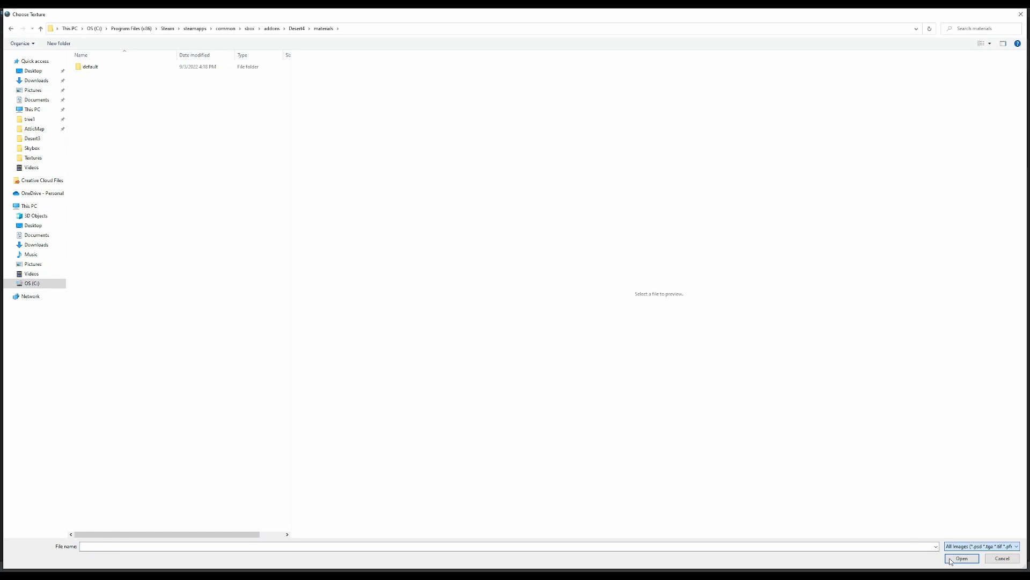
double_click(119, 74)
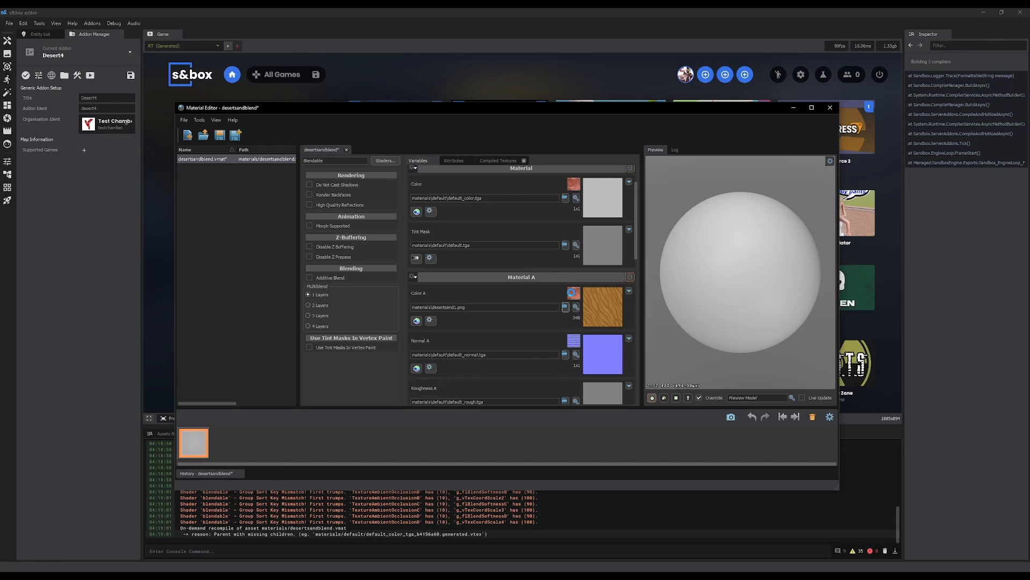
- Set Multiblend to 2 Layers and assign DesertSand2.png as Material B's color texture
scroll(550, 289, down, 3)
click(309, 306)
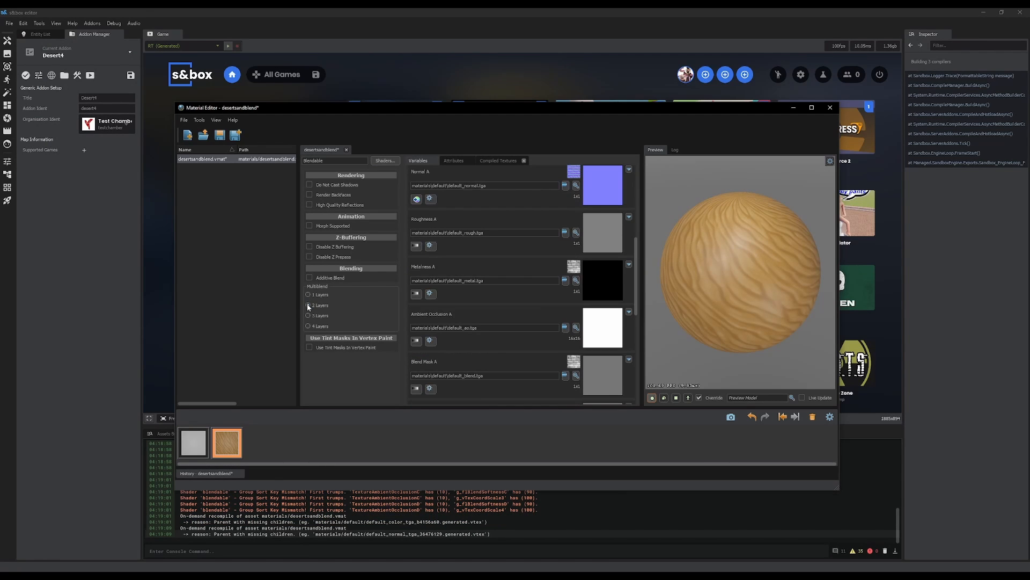
scroll(523, 292, down, 3)
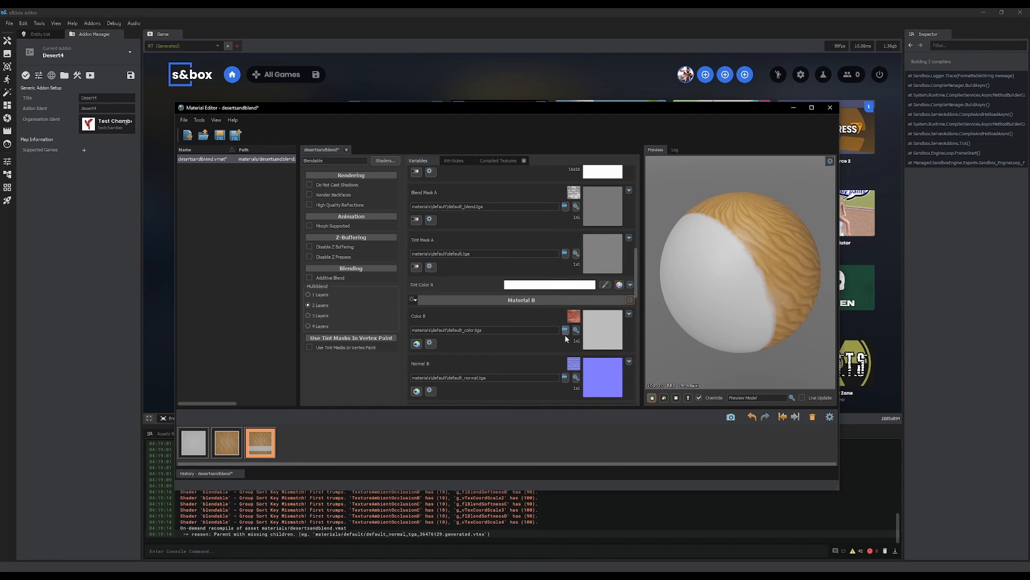
click(563, 330)
double_click(115, 81)
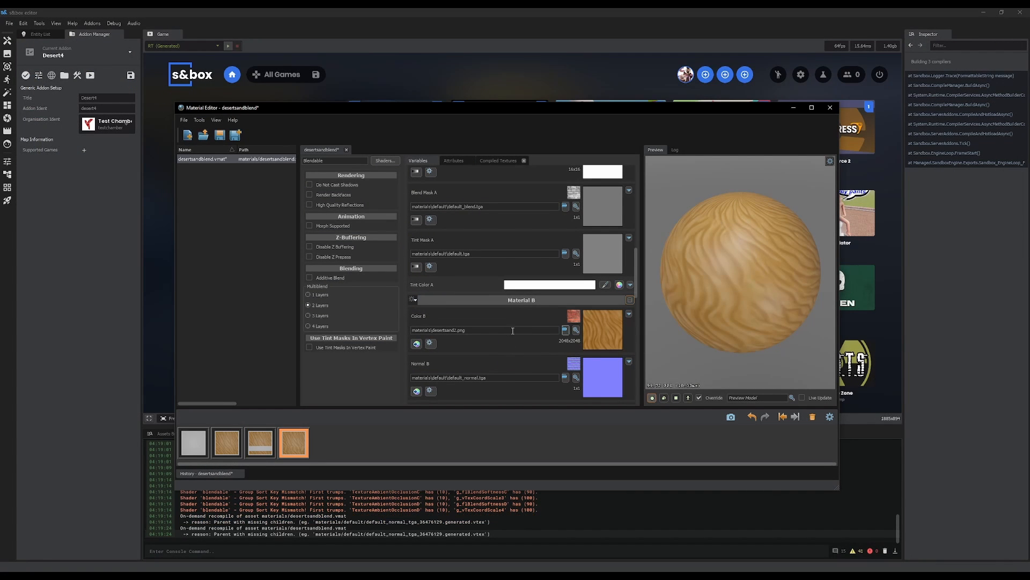
- Set both Roughness A and Roughness B of the desertsandblend material to 1.000 and save the material
scroll(504, 322, up, 4)
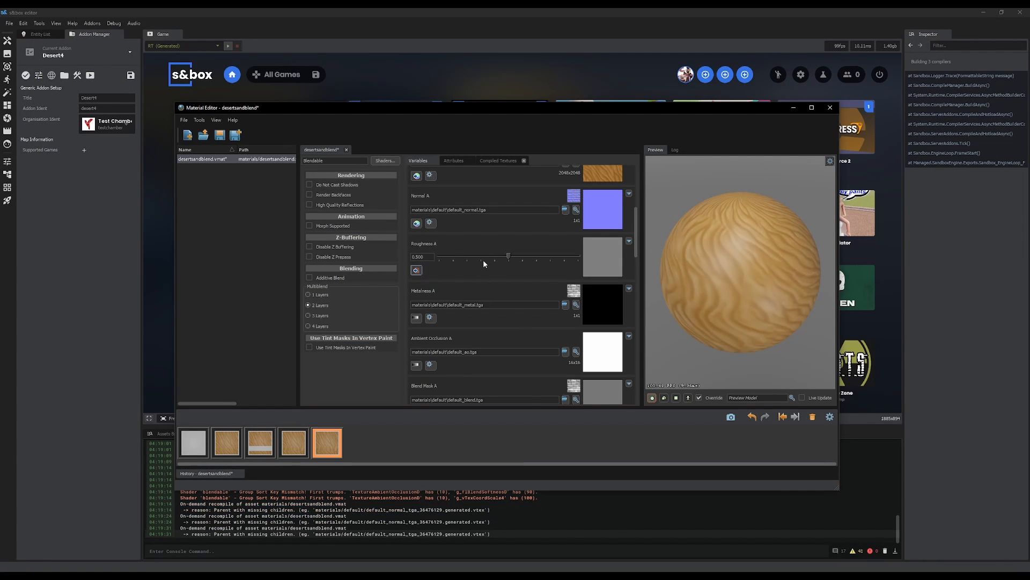
drag(508, 256, 616, 256)
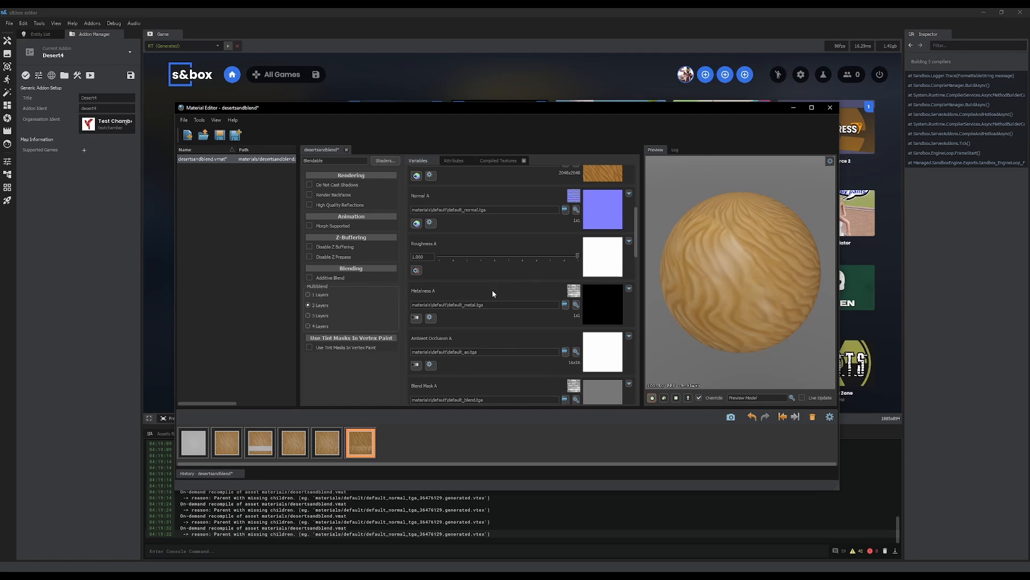
scroll(494, 294, down, 5)
drag(509, 326, 609, 328)
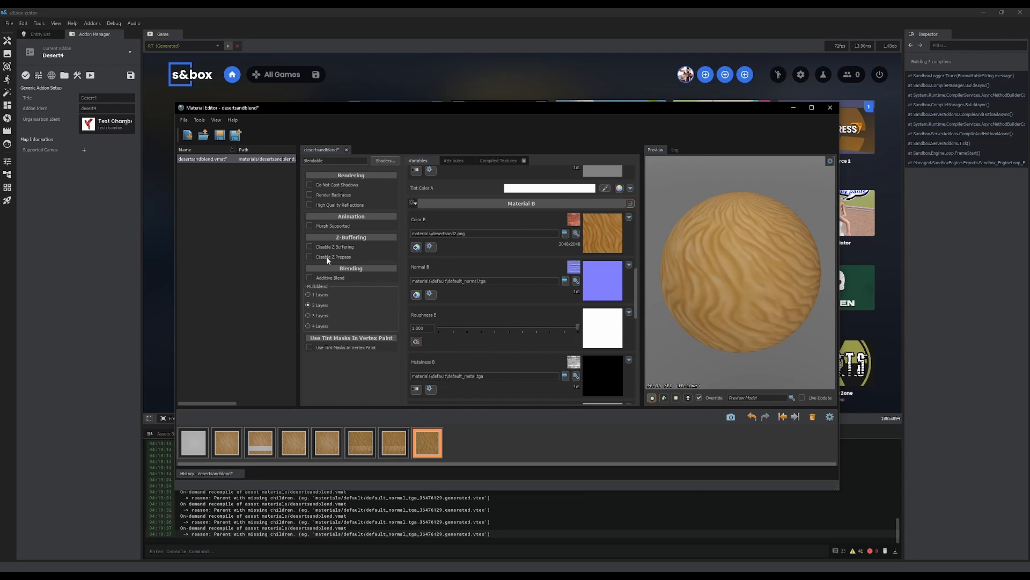
click(184, 119)
click(206, 167)
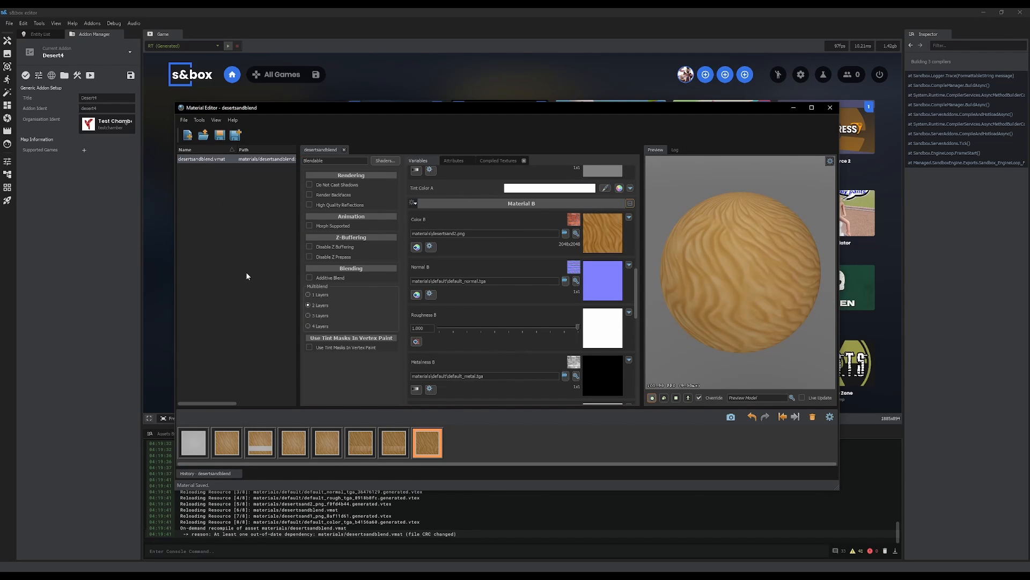
- Switch to the Hammer editor and create a new map, desert4.vmap
click(99, 209)
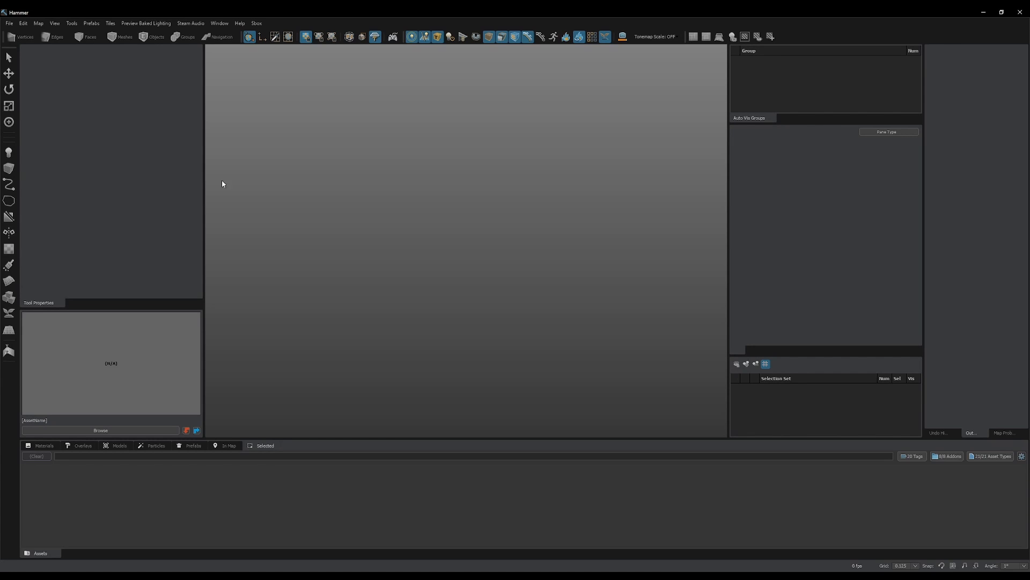
click(9, 24)
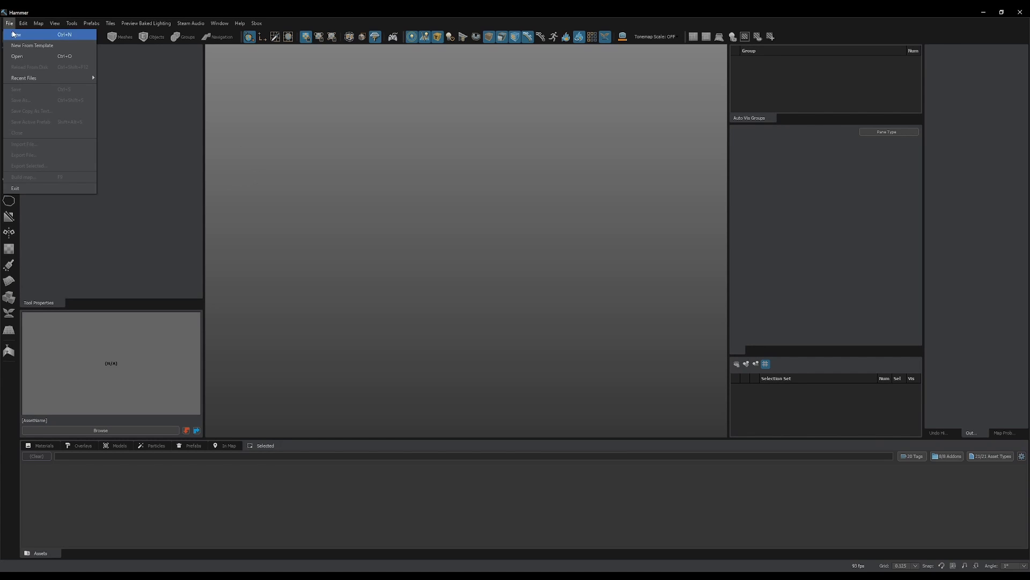
click(19, 34)
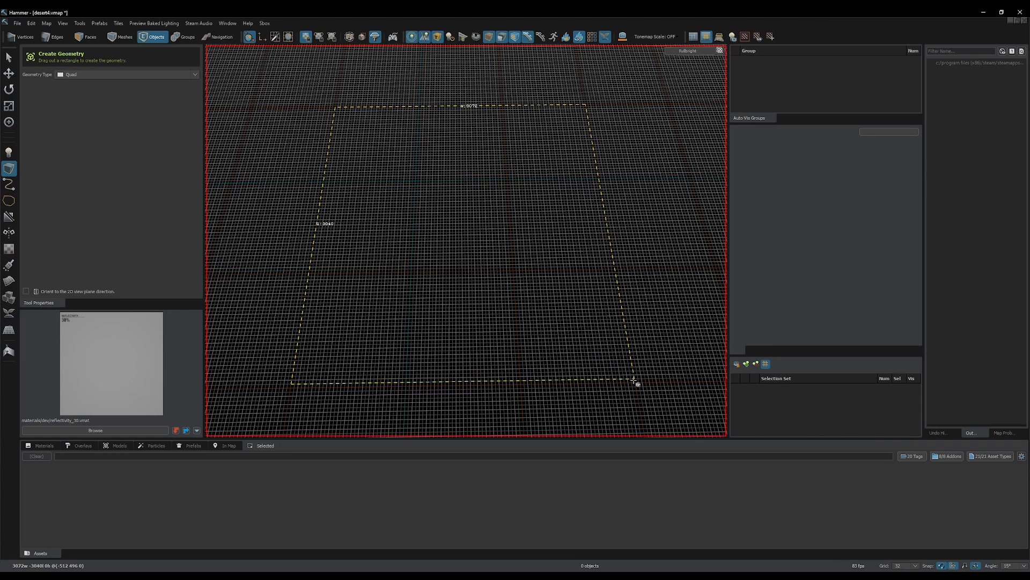
- Create a flat ground quad about 3072 by 3072 units and raise it about 283 units above the grid
drag(634, 383, 634, 383)
key(Return)
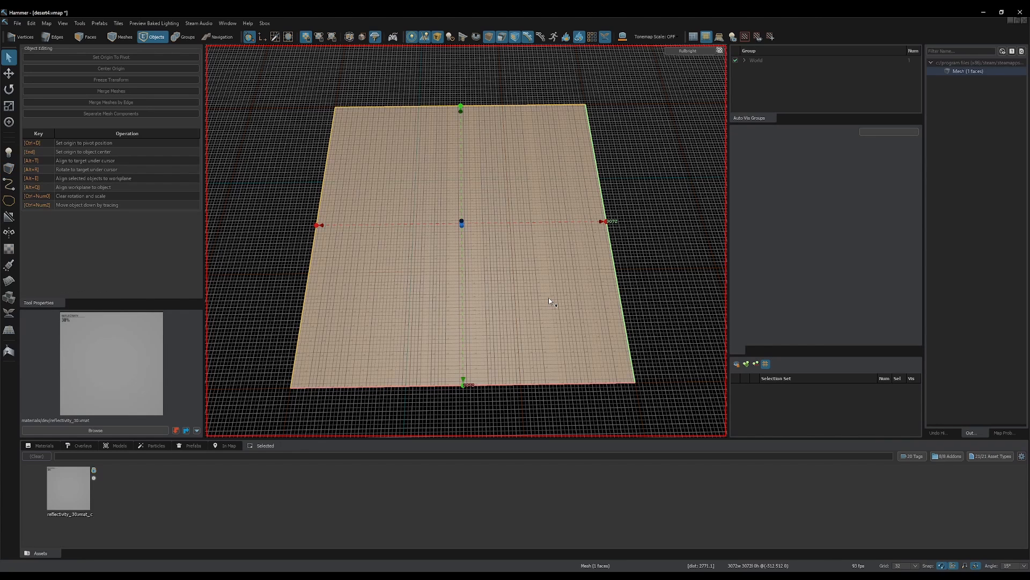
key(w)
alt+drag(462, 225, 462, 213)
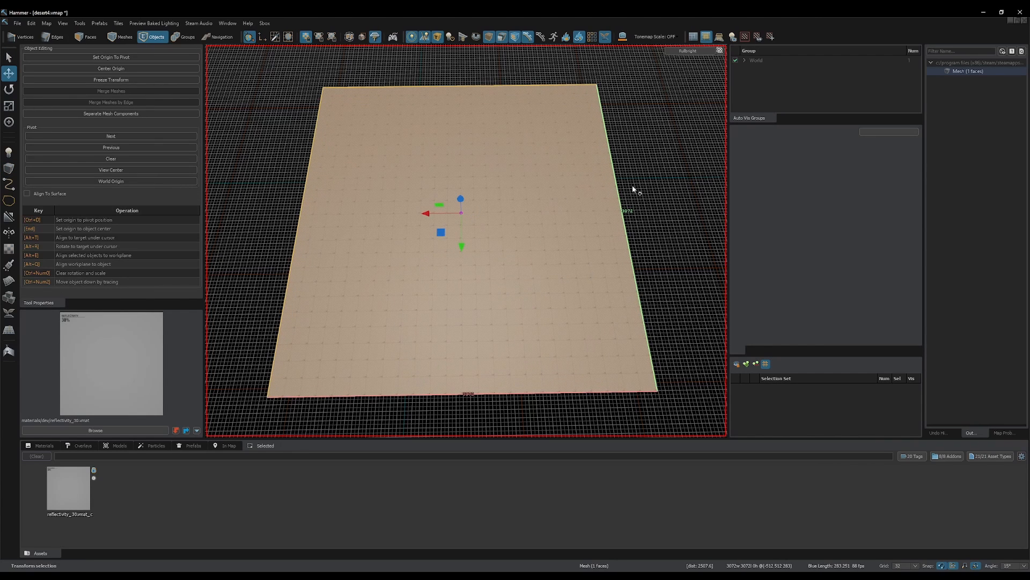
click(633, 189)
- Choose desertsandblend.vmat as the current material and apply it to the ground quad's face
key(w)
right_drag(487, 200, 466, 241)
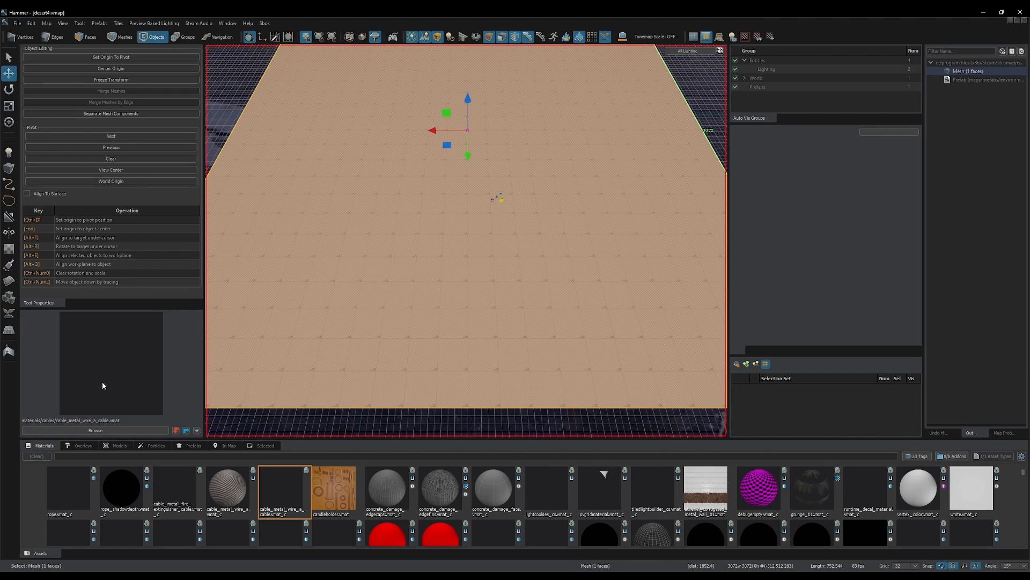
click(90, 430)
double_click(362, 193)
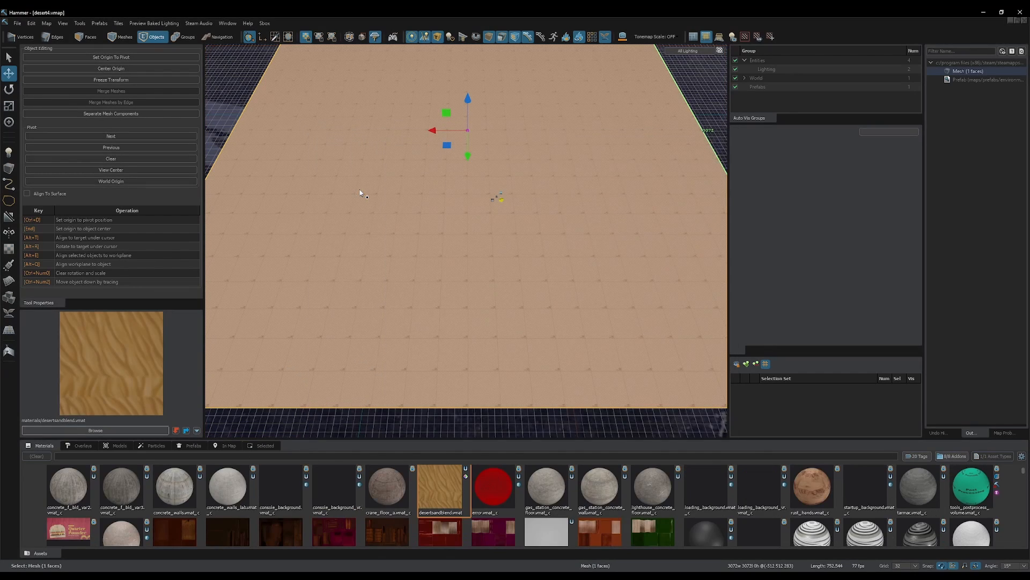
key(3)
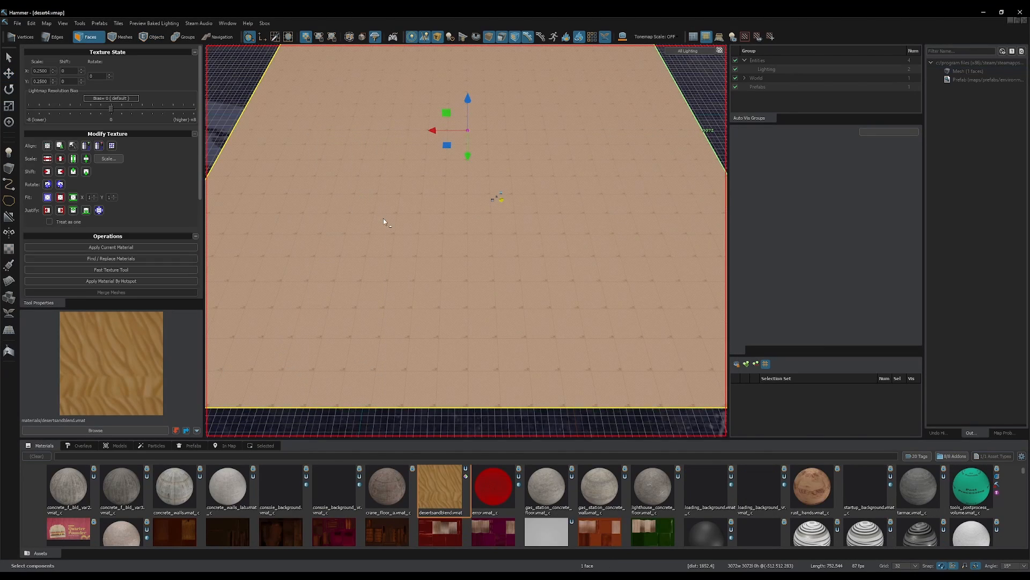
click(106, 246)
right_drag(392, 288, 466, 241)
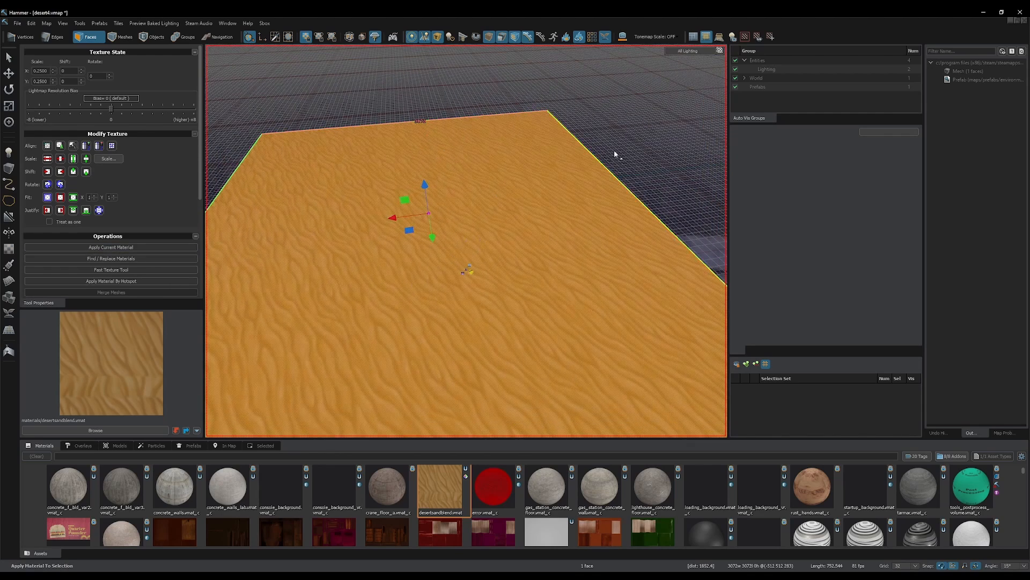
- Select the ground quad's face and place an info_player_start entity on the ground
click(615, 154)
right_drag(615, 155, 466, 241)
key(w)
key(s)
click(306, 266)
scroll(129, 257, down, 3)
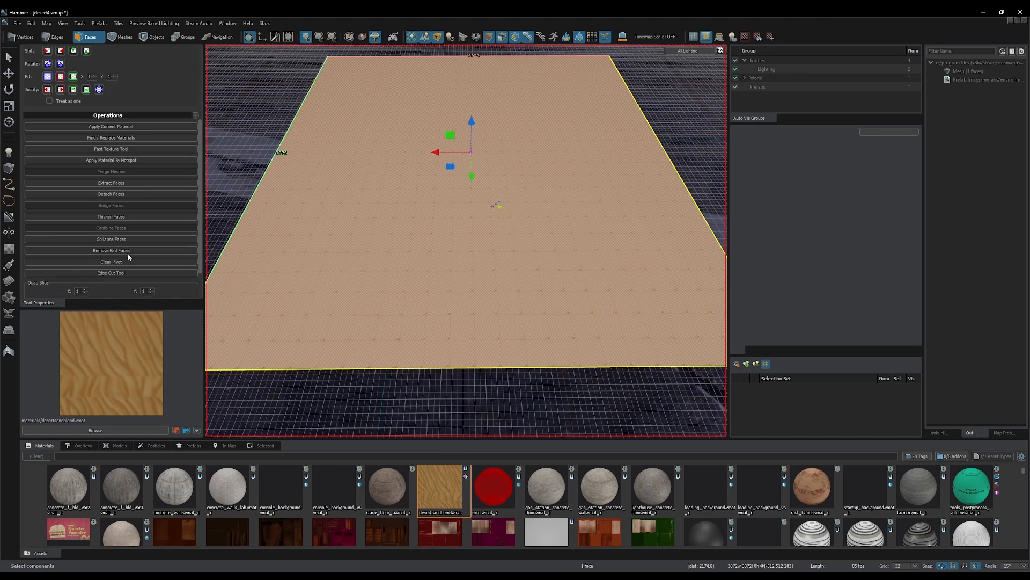
scroll(128, 257, down, 2)
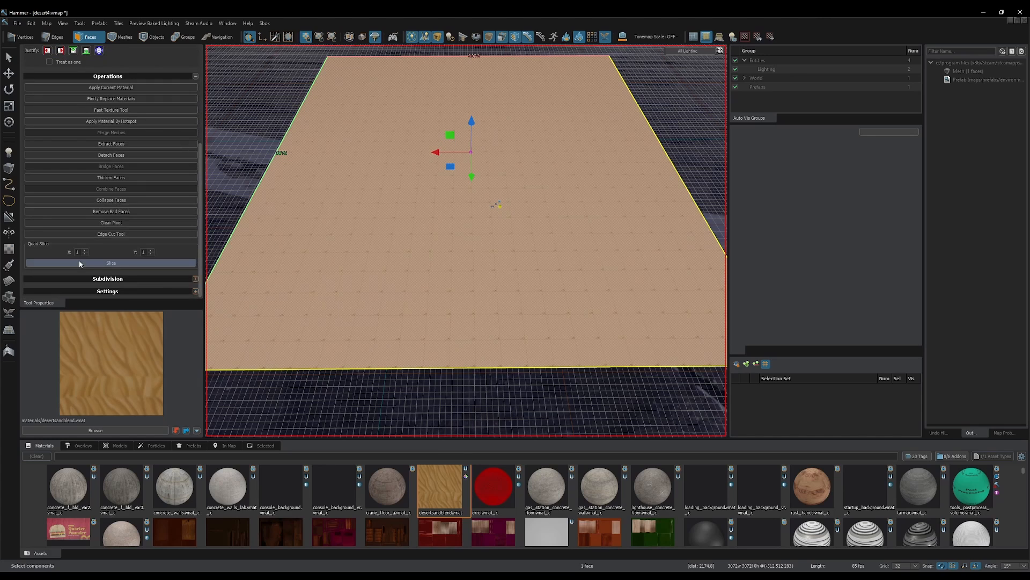
click(8, 152)
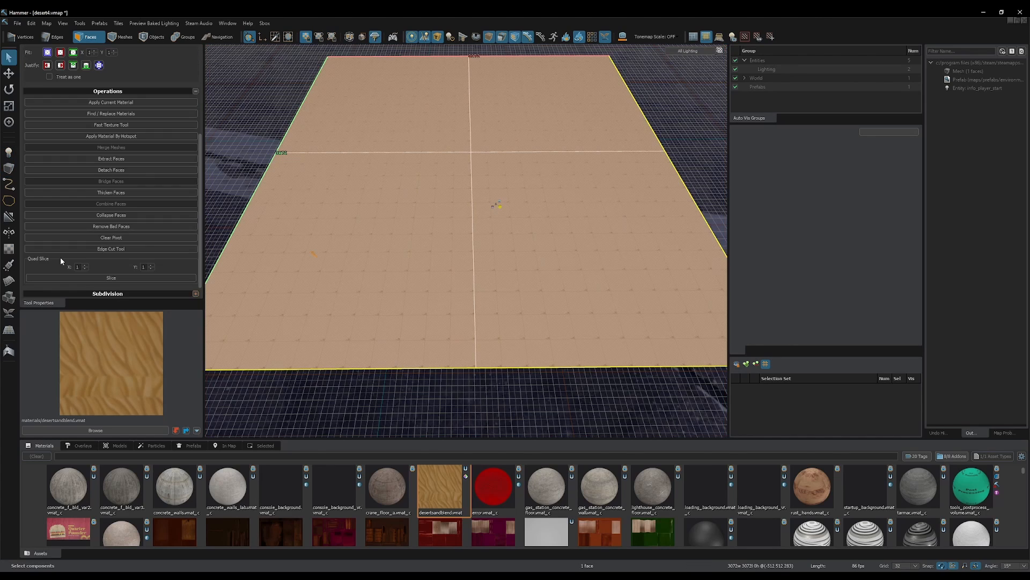
- Quad-slice the ground face with 15 cuts in X and 15 in Y
text(15)
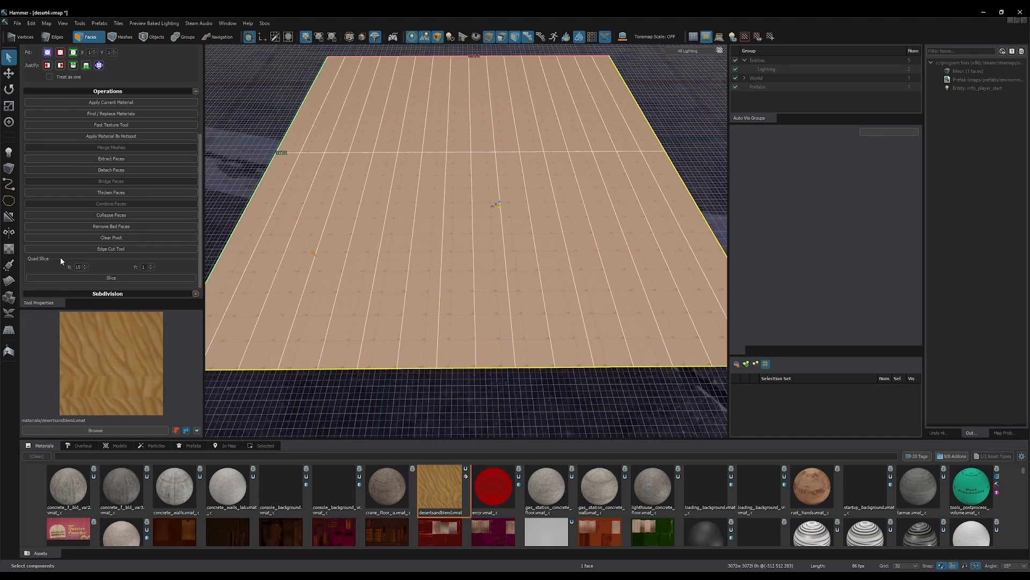
text(15)
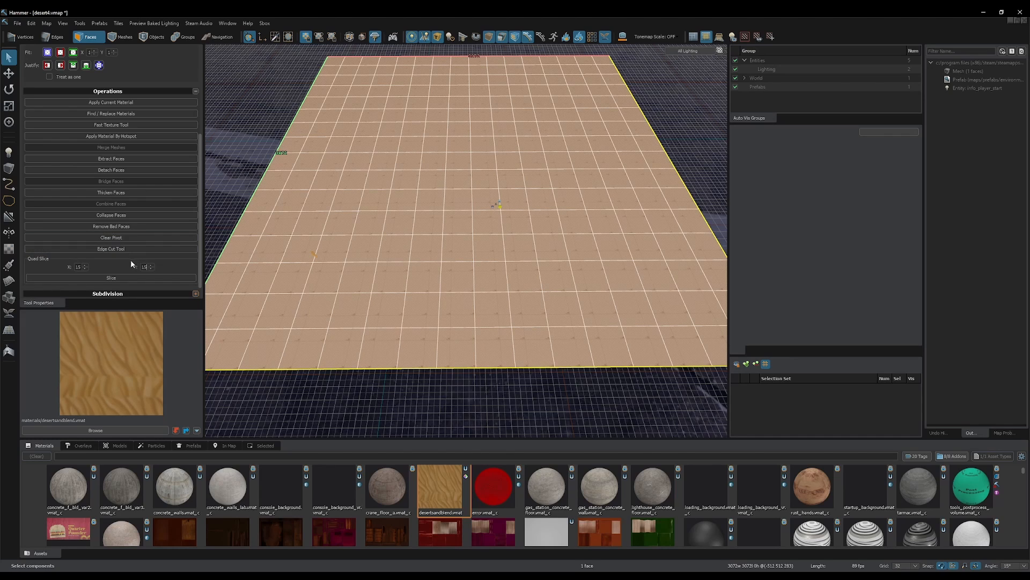
click(108, 278)
- Set the subdivision of the sliced ground faces to Level 2
scroll(133, 245, down, 2)
click(111, 279)
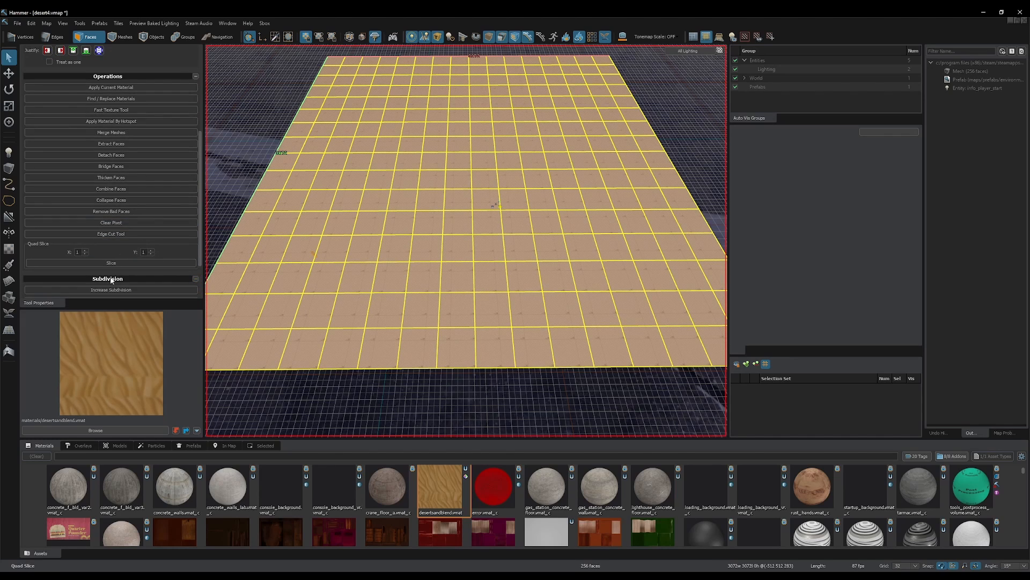
scroll(112, 282, down, 3)
click(169, 266)
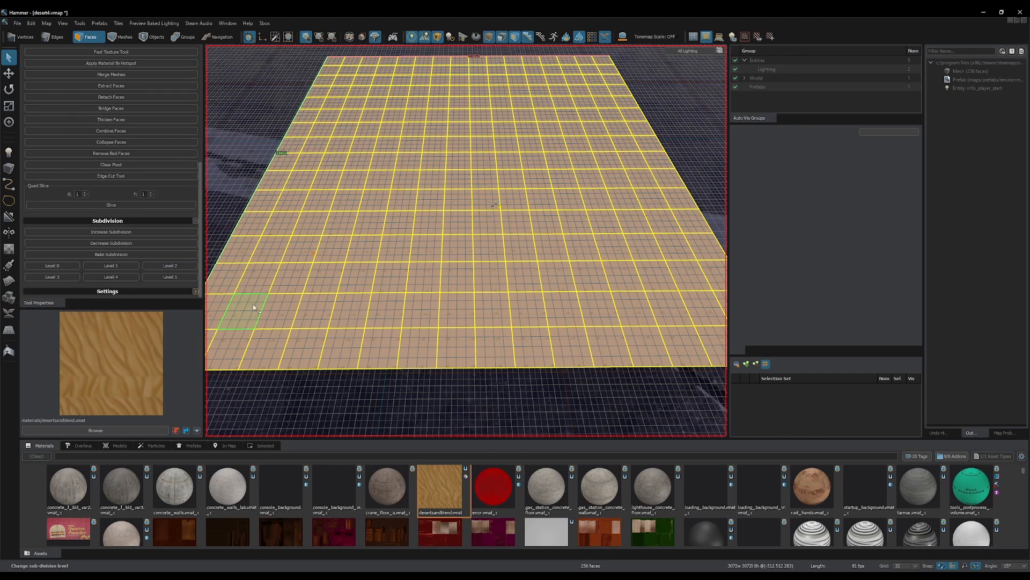
- Apply the desertsandblend material to all ground faces and scale its texture down in X
scroll(81, 191, up, 3)
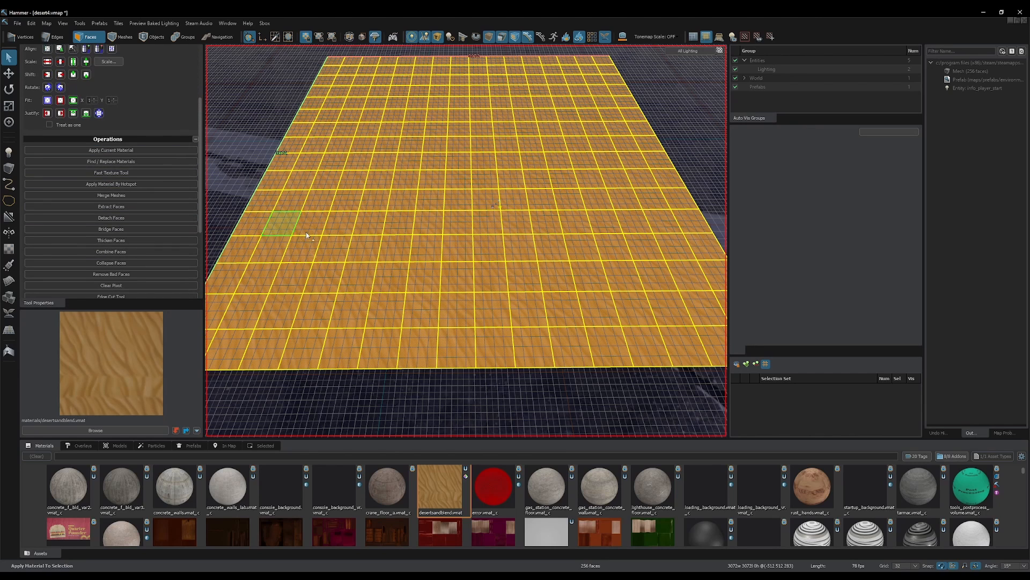
click(419, 400)
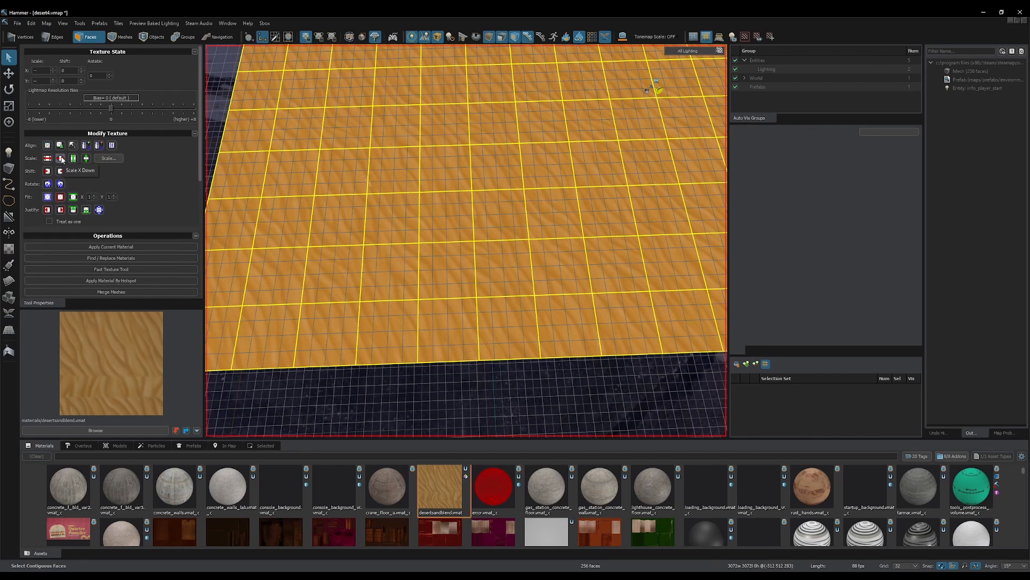
click(61, 159)
click(356, 387)
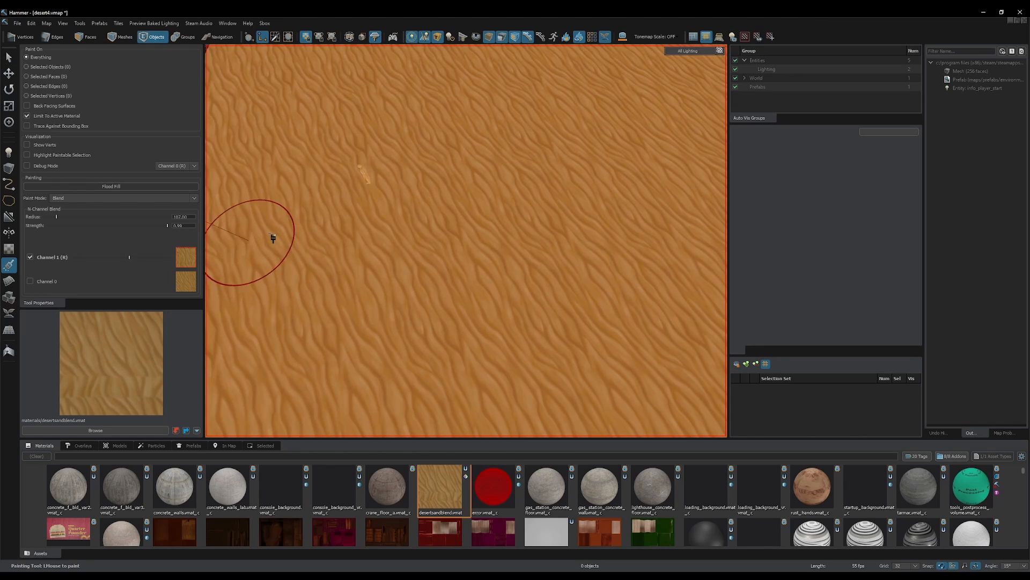
- Paint blended sand patches on the ground with the paint tool in Blend mode, using Channel 1 and Channel 0
mouse_move(290, 224)
mouse_down()
mouse_move(494, 281)
mouse_move(449, 135)
mouse_move(215, 254)
mouse_move(426, 207)
mouse_move(432, 223)
mouse_move(397, 278)
mouse_move(357, 193)
mouse_up()
right_drag(499, 283, 466, 241)
key(s)
key(w)
click(182, 286)
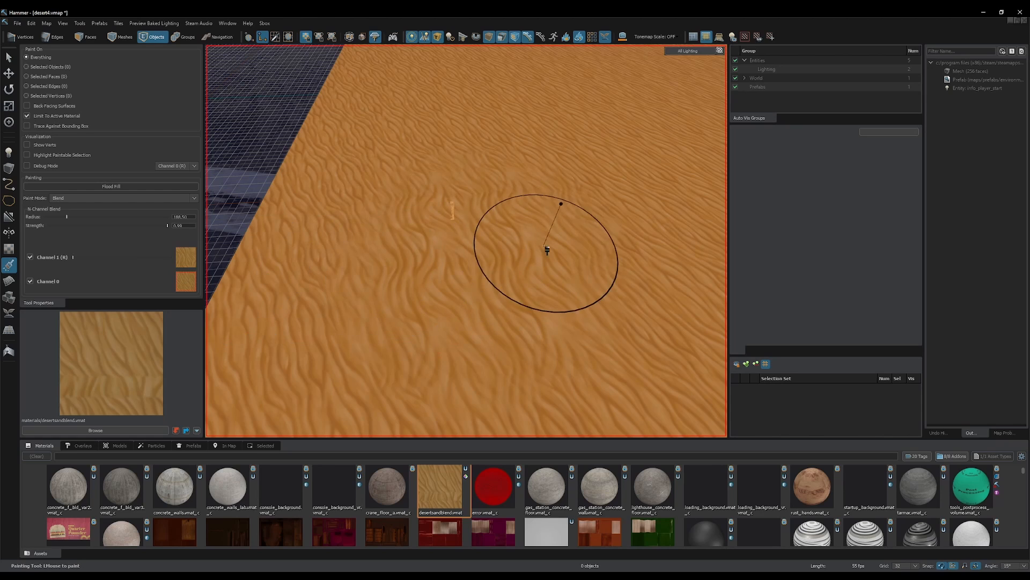
mouse_move(545, 251)
mouse_down()
mouse_move(418, 237)
mouse_move(580, 336)
mouse_move(617, 227)
mouse_move(301, 345)
mouse_move(540, 295)
mouse_up()
- Sculpt dunes across the ground with the Displacement tool, including broad strokes of about 446 radius and 12 strength
click(9, 281)
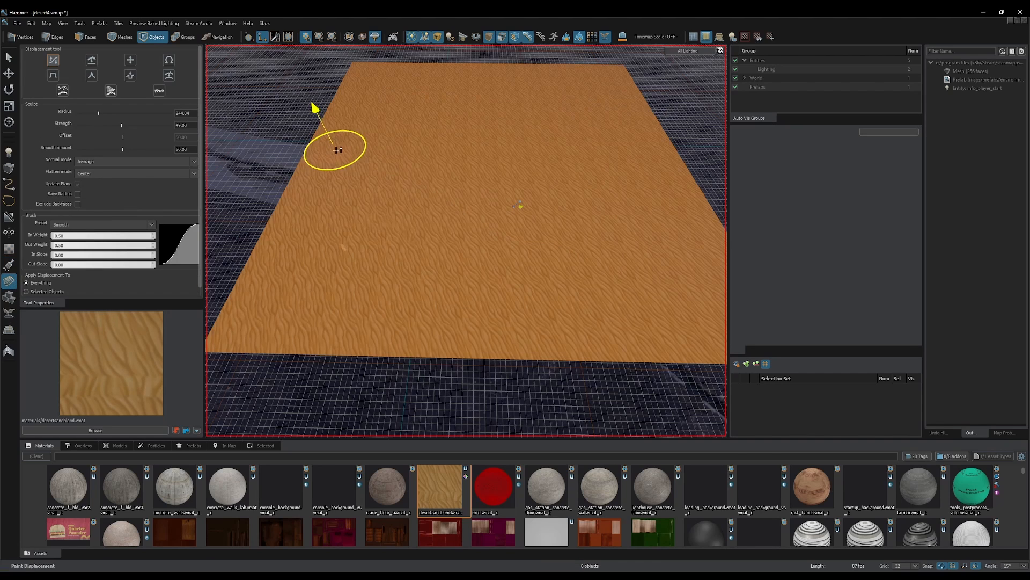
mouse_move(338, 150)
mouse_down()
mouse_move(381, 232)
mouse_move(469, 336)
mouse_up()
mouse_move(418, 87)
mouse_down()
mouse_move(439, 76)
mouse_move(623, 127)
mouse_move(677, 224)
mouse_up()
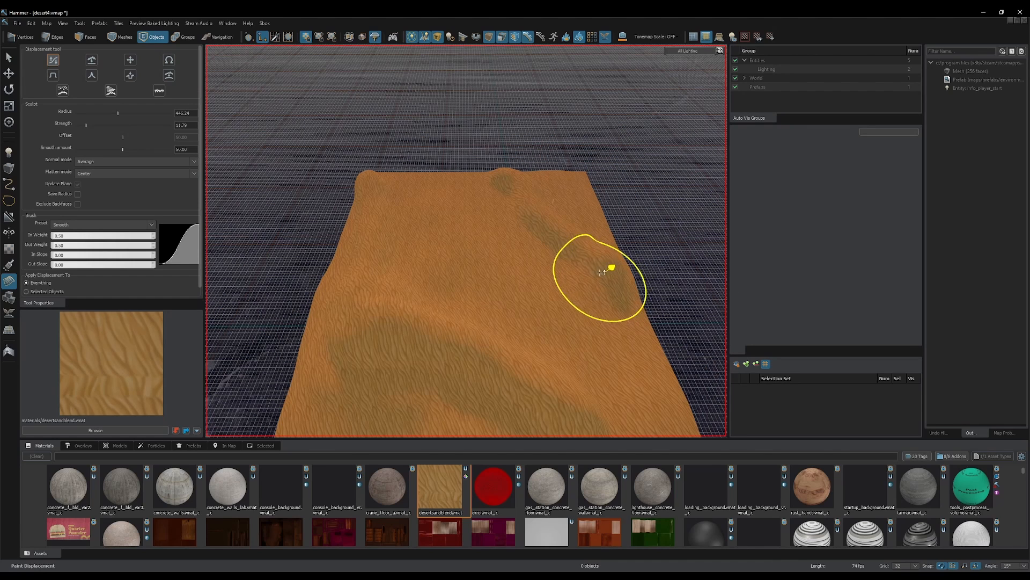
drag(600, 273, 504, 180)
right_drag(550, 185, 466, 241)
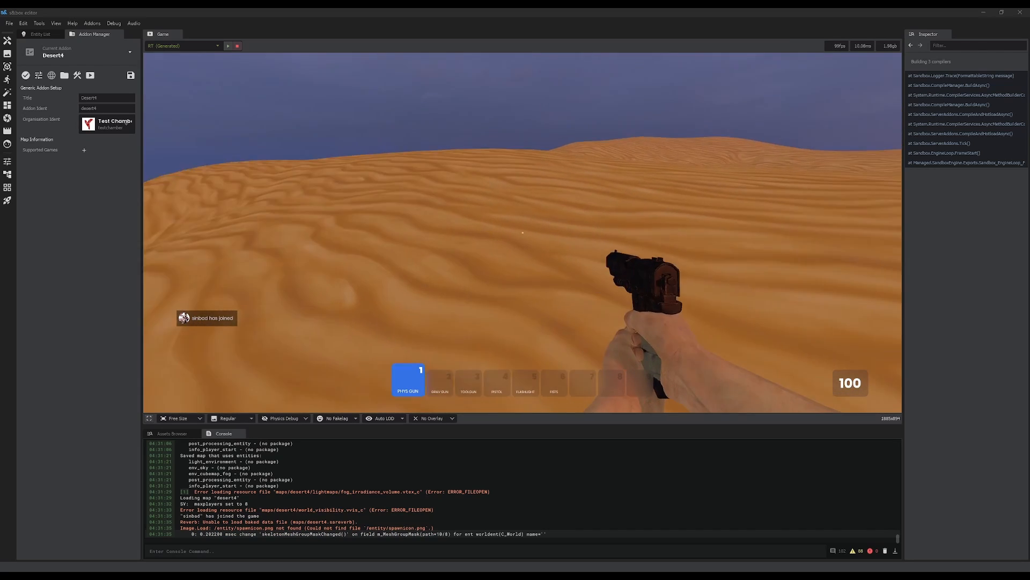
- Walk across the desert map in the running game to examine the dunes and the blended sand texture
key(w)
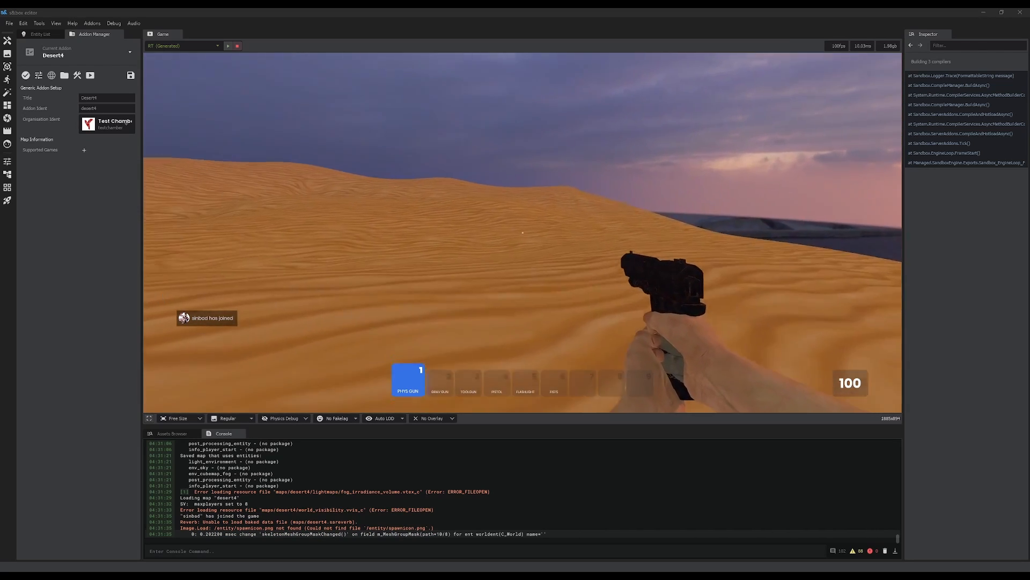
key(w)
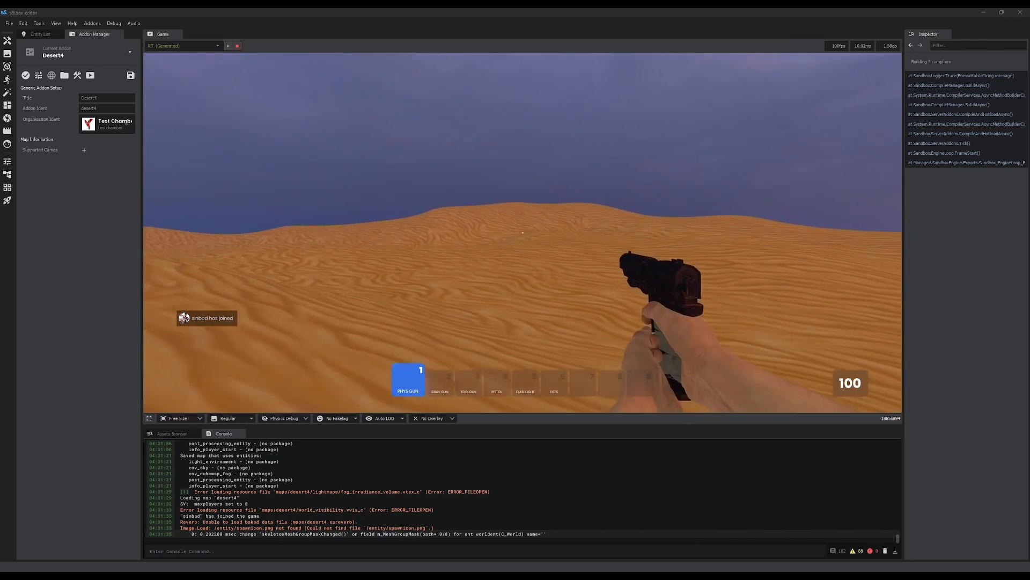
key(w)
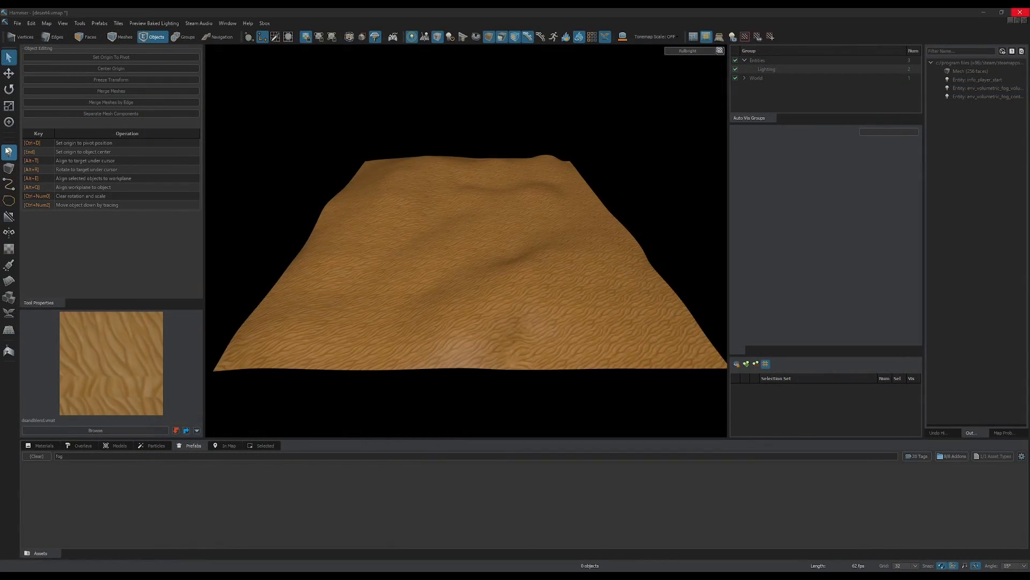
- Place a light_environment entity above the dunes
click(8, 150)
click(132, 161)
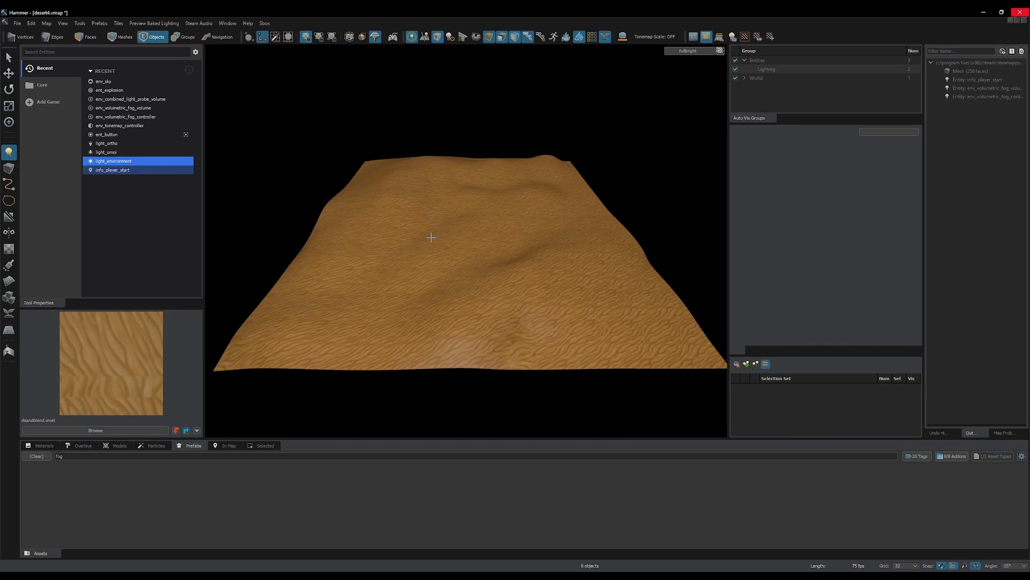
click(454, 240)
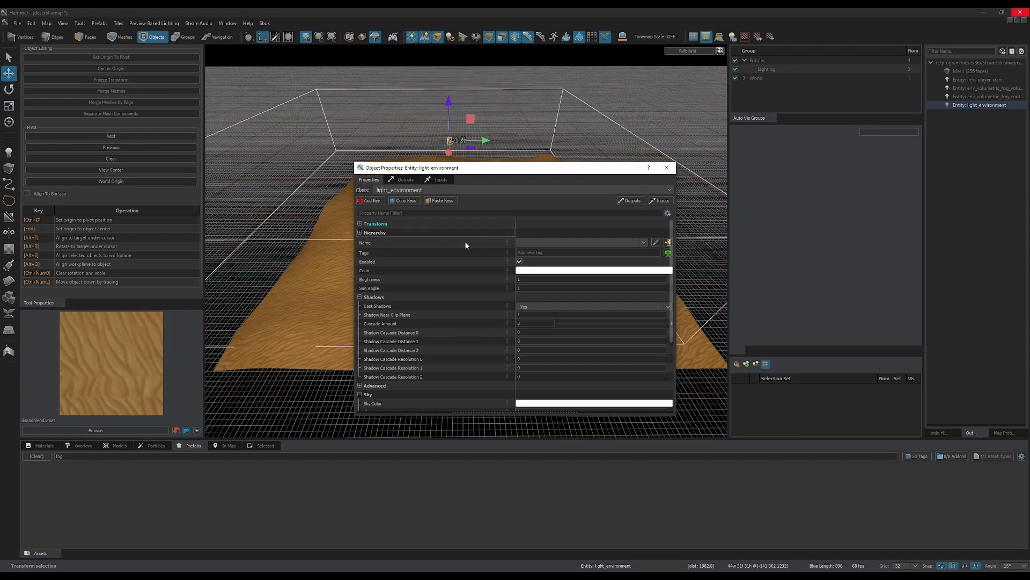
- Set the light_environment's Brightness to 20, close its properties and show the viewport in All Lighting mode
text(20)
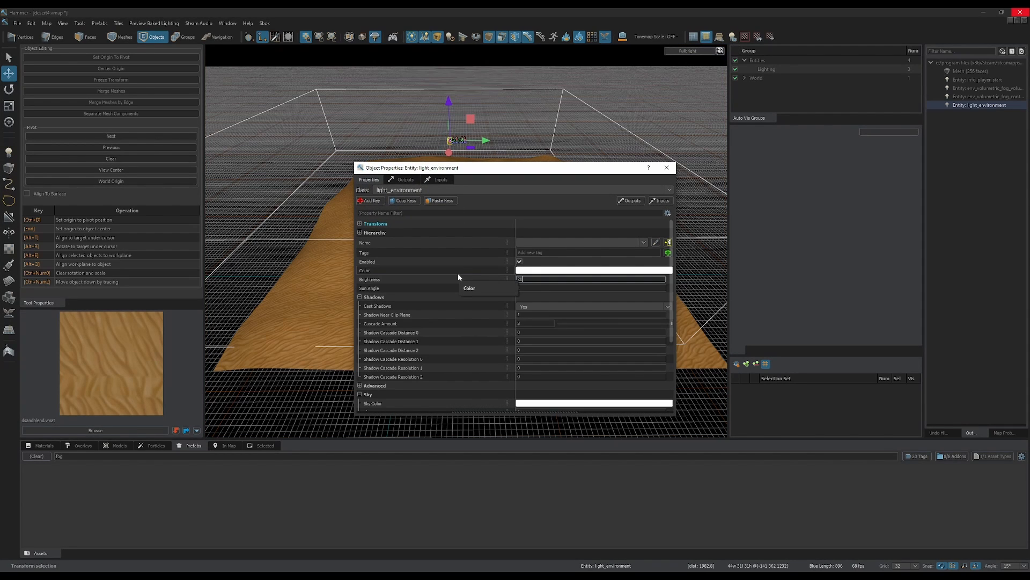
drag(666, 169, 667, 171)
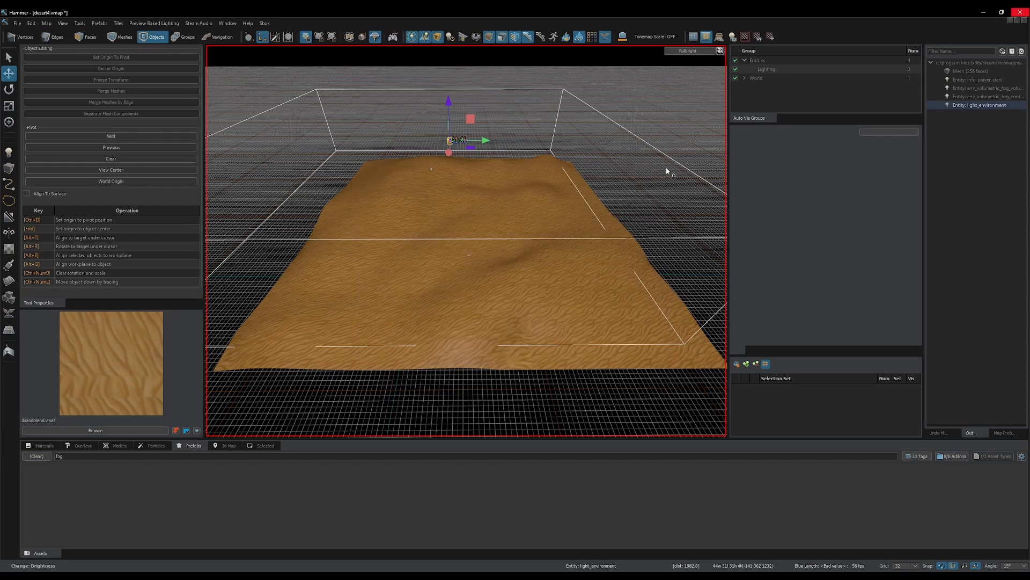
key(F6)
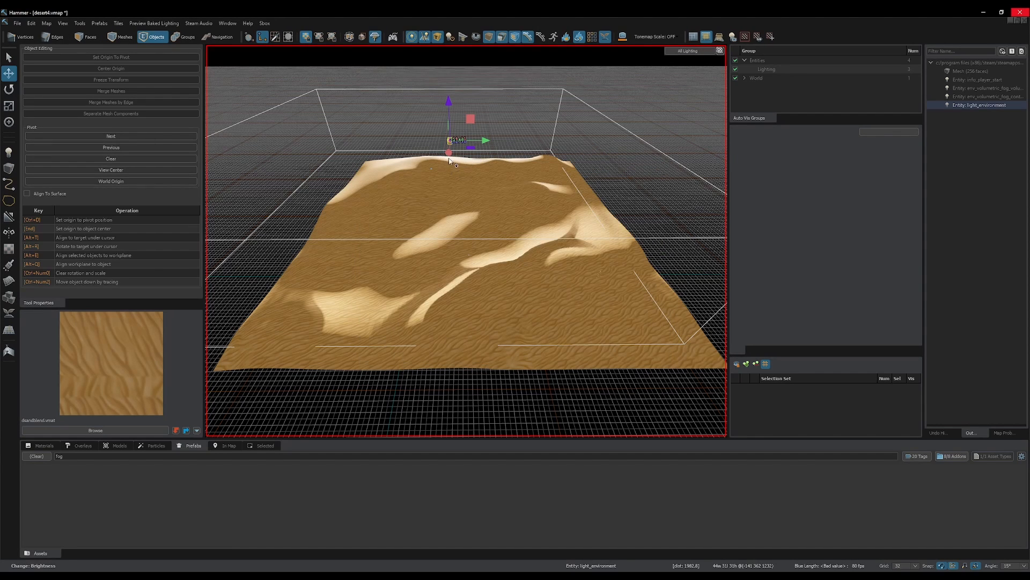
- Rotate the light_environment so its sunlight covers most of the dunes, clear the selection and check the lighting from low over the sand
key(e)
drag(449, 156, 444, 143)
key(t)
click(579, 156)
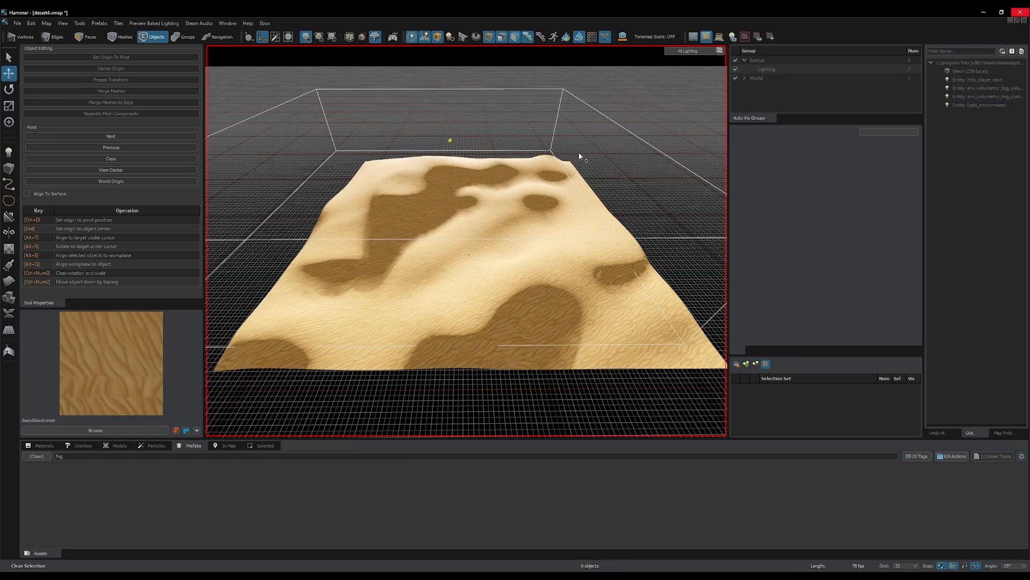
key(z)
key(w)
key(s)
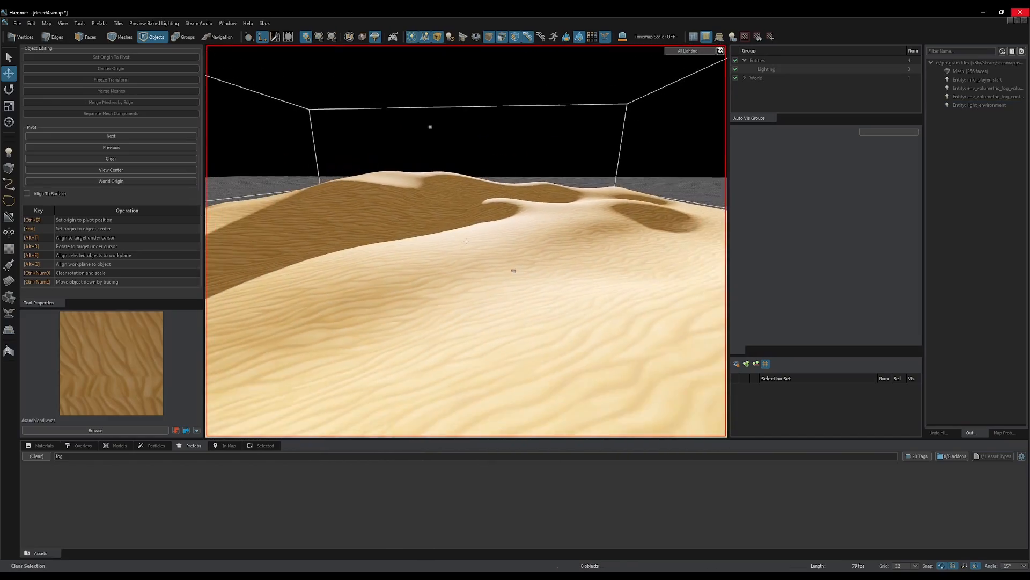
key(z)
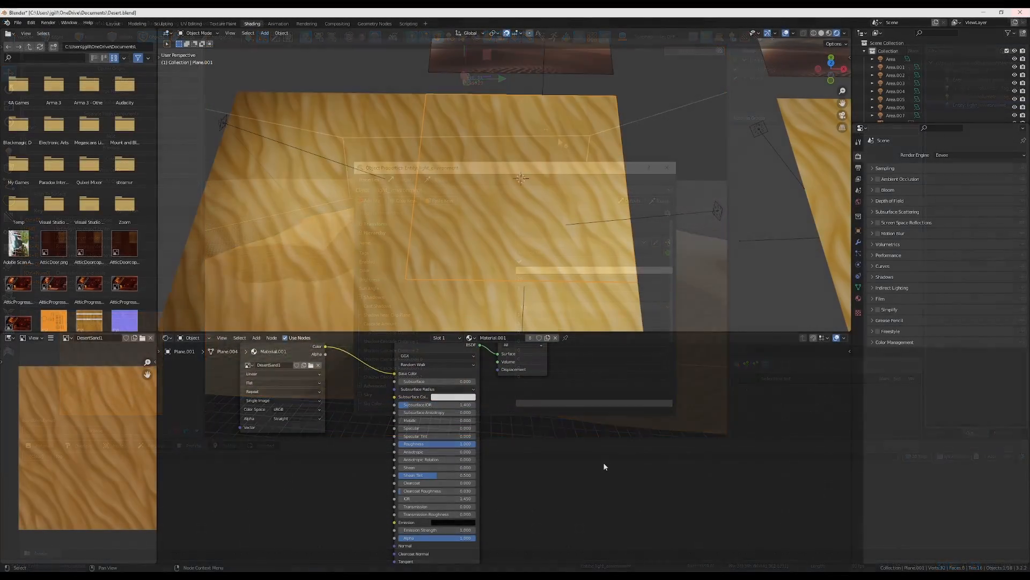
- In Blender, add an Image Texture node to the sand material with a new 2048 x 2048 image named DesertSand1Normal
key(shift+a)
click(603, 462)
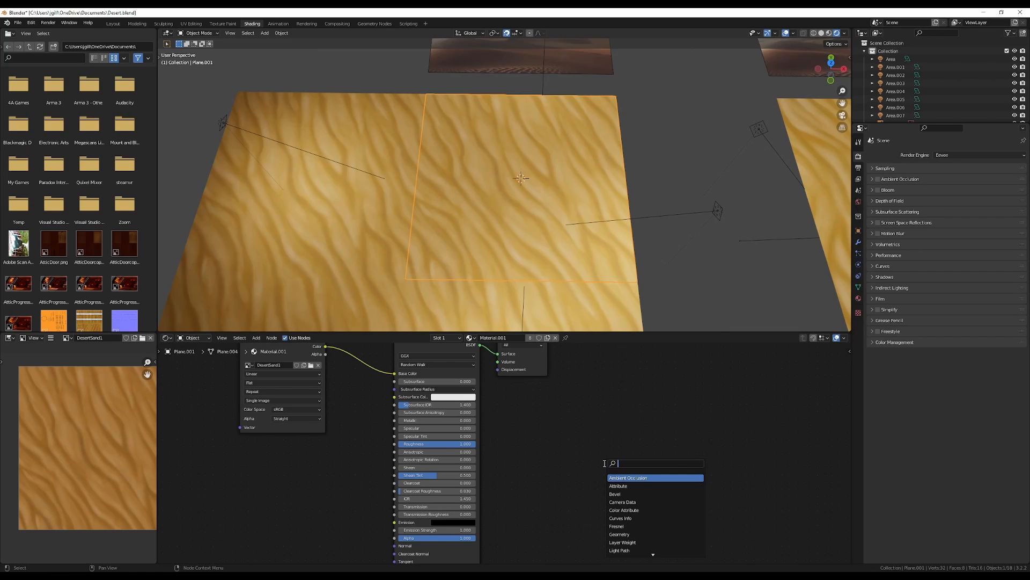
text(image)
key(Return)
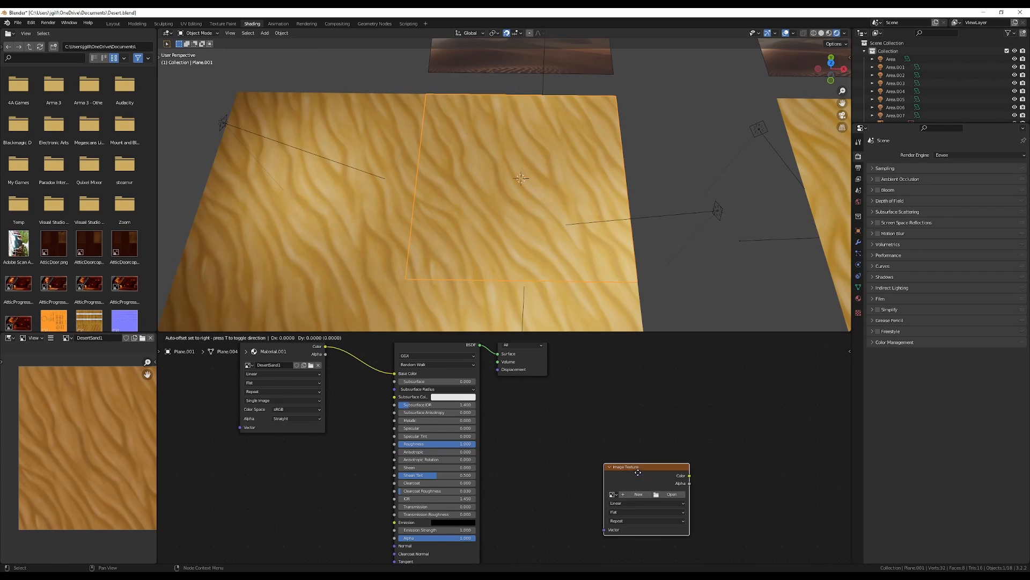
click(546, 444)
click(547, 461)
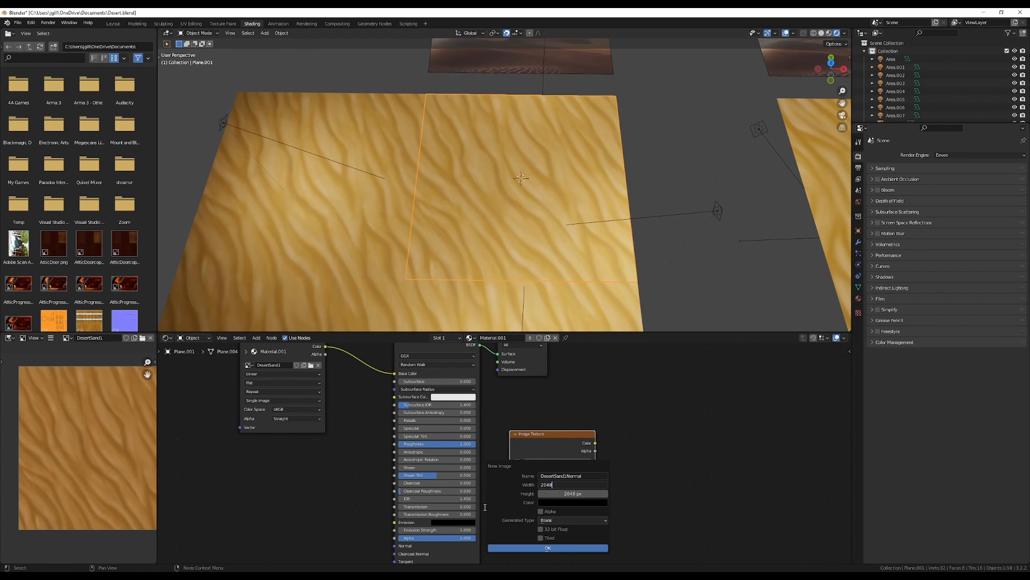
click(534, 548)
- Add a Bump node feeding the shader's Normal input, and connect the DesertSand1 texture's Color to the Bump Height
middle_drag(293, 522, 388, 461)
key(shift+a)
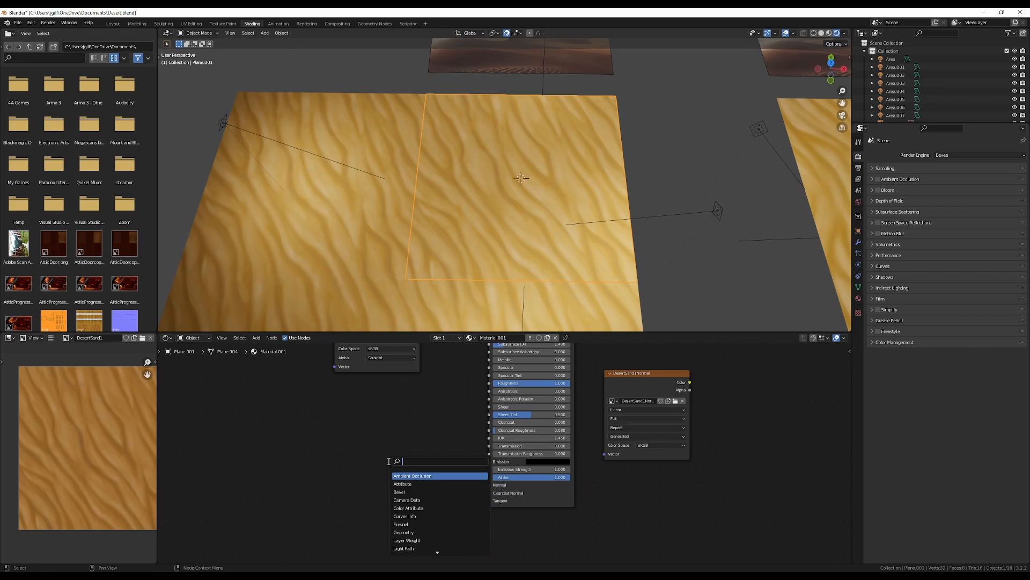
text(bump)
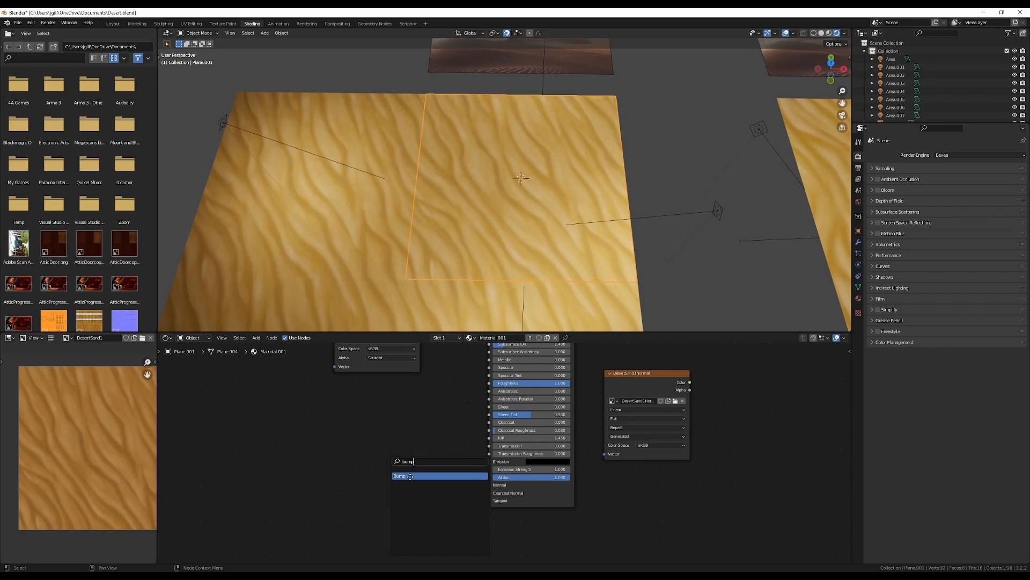
click(410, 476)
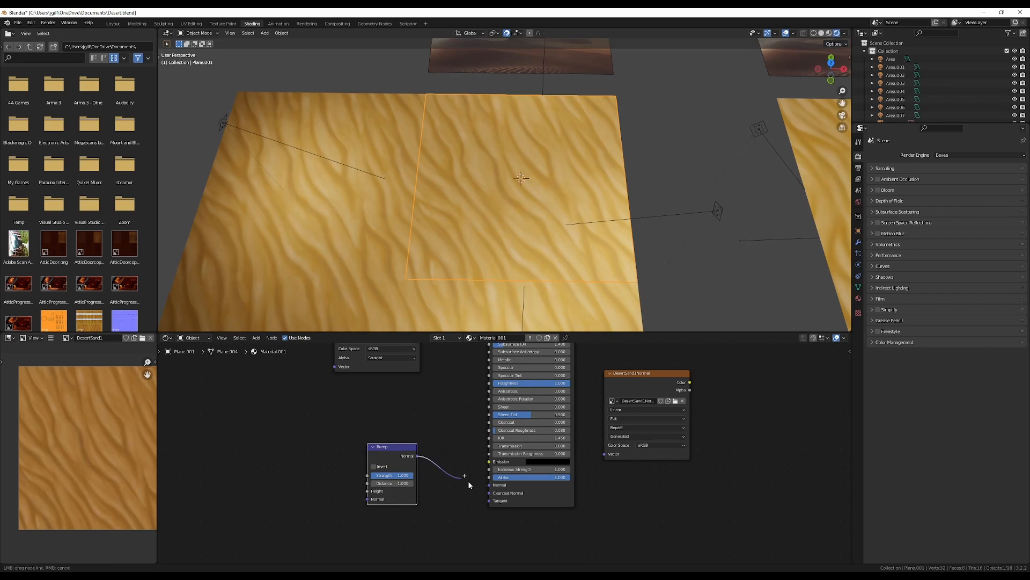
drag(492, 487, 492, 487)
shift+scroll(426, 376, up, 4)
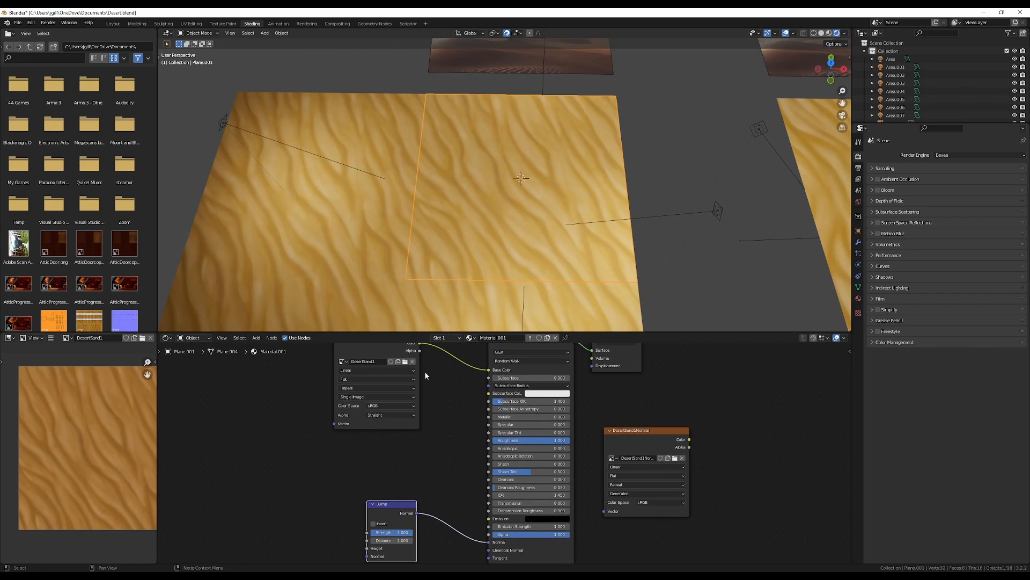
drag(421, 344, 366, 508)
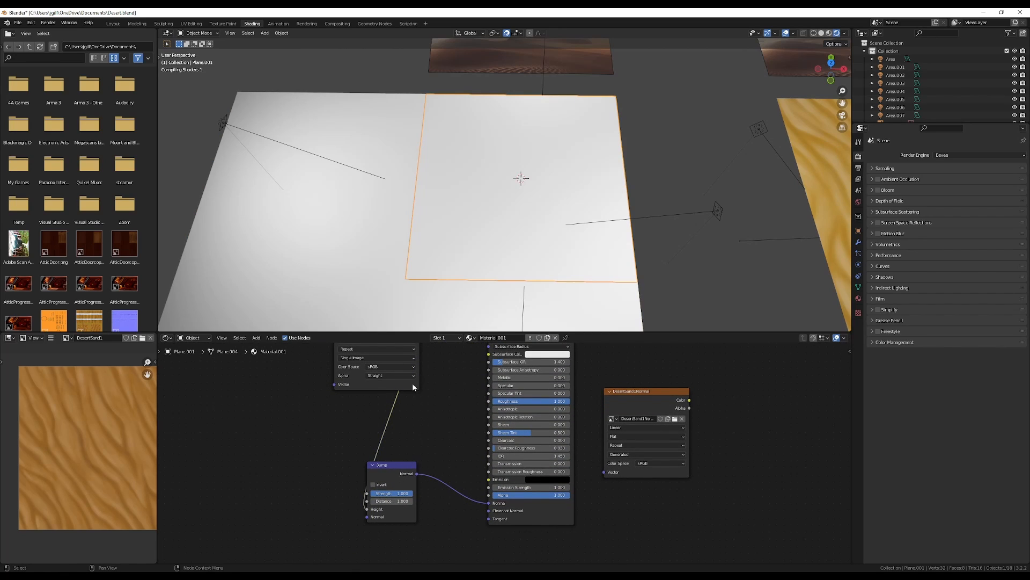
- Try a Strength of 0.3 on the Bump node and check the relief on the sand plane
scroll(482, 292, up, 2)
middle_drag(482, 292, 492, 264)
click(384, 493)
text(.3)
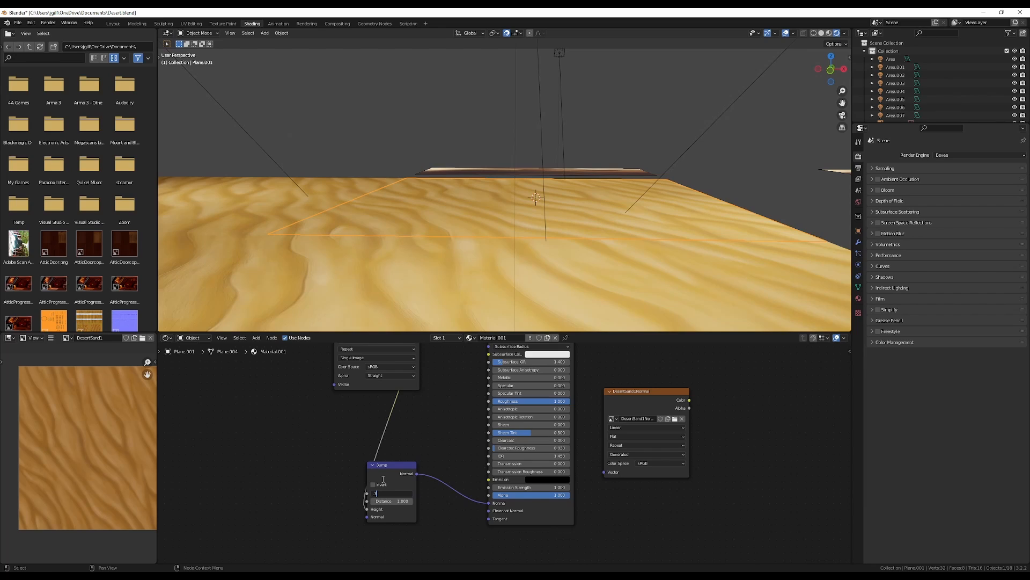
key(Return)
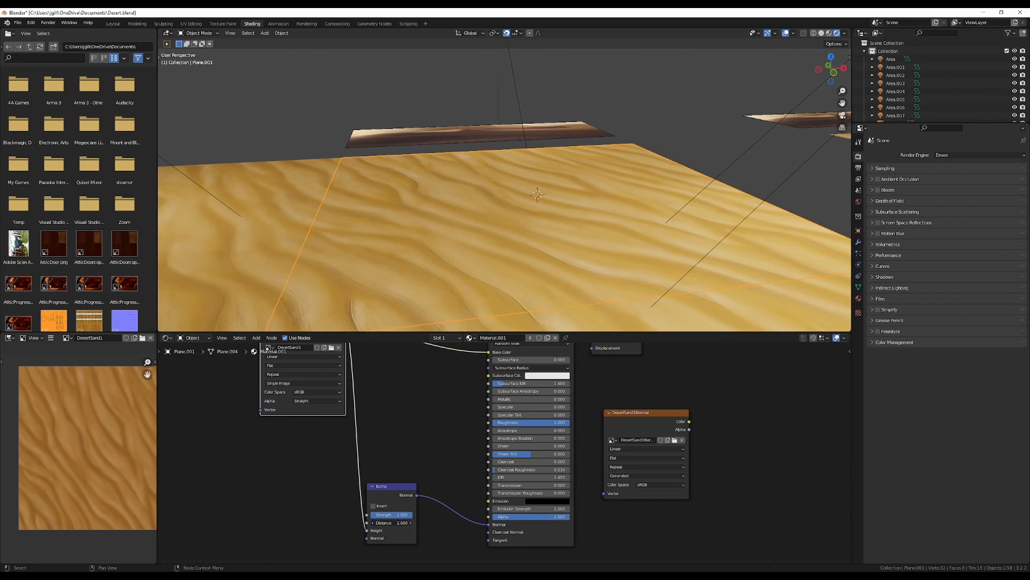
- Set the render engine to Cycles and bake the Normal type into the DesertSand1Normal image
click(942, 155)
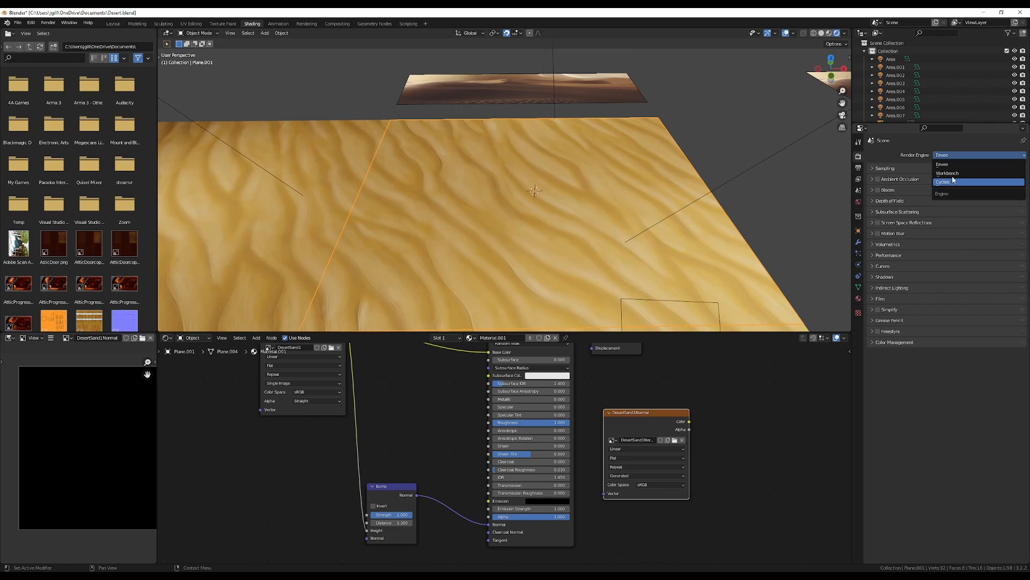
click(953, 182)
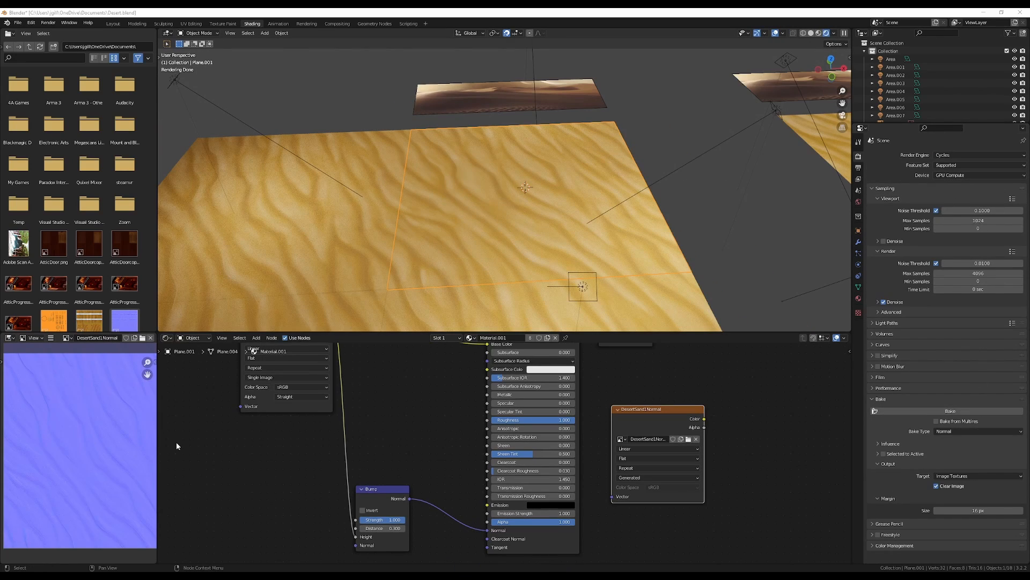
- Save the baked normal map as DesertSand1Normal.png in the Textures folder
mouse_move(156, 445)
mouse_down()
mouse_move(338, 445)
mouse_move(164, 446)
mouse_up()
click(50, 337)
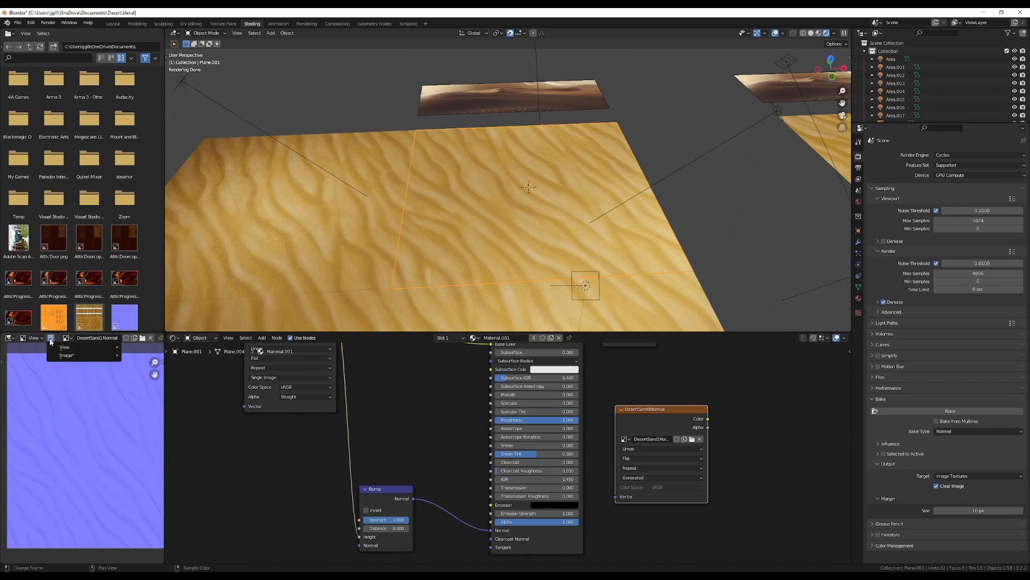
mouse_move(56, 355)
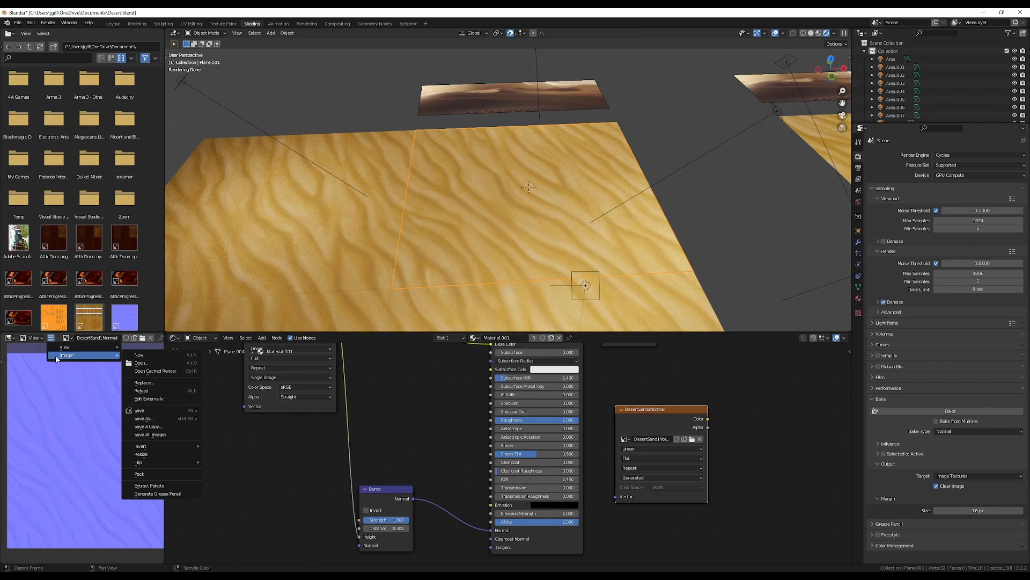
click(141, 420)
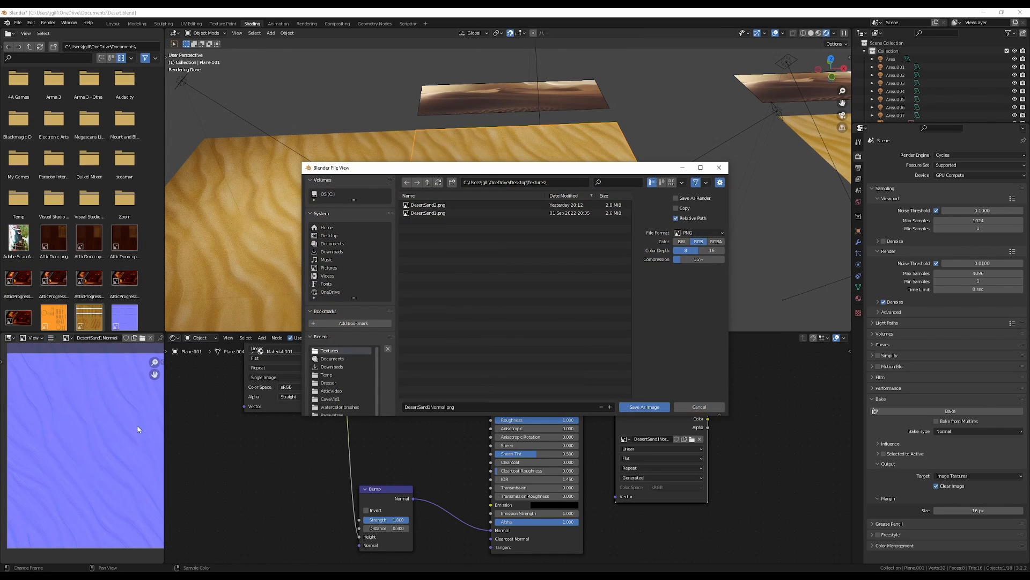
click(644, 407)
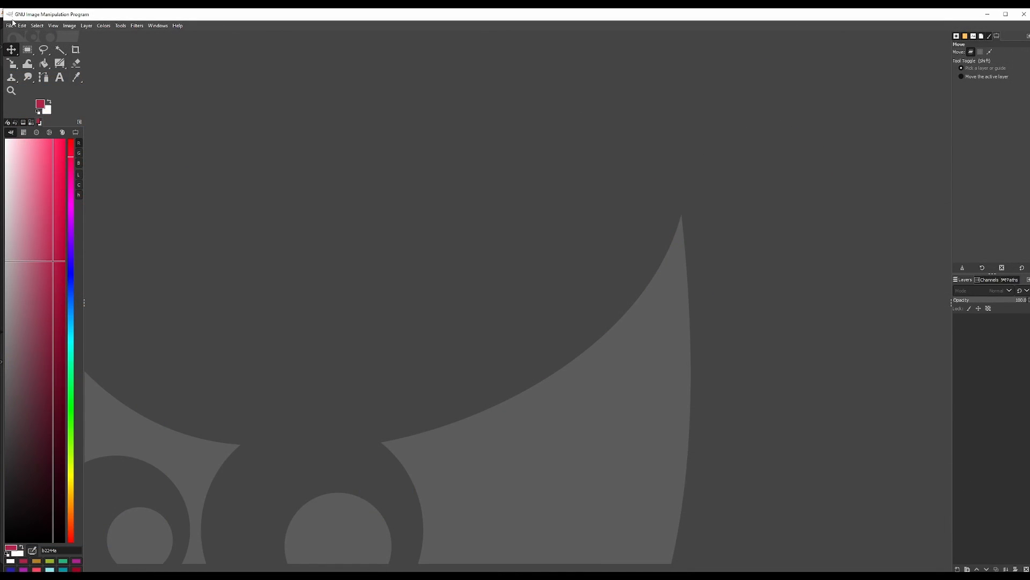
- Open DesertSand1.png in GIMP and convert the image to grayscale mode
click(9, 25)
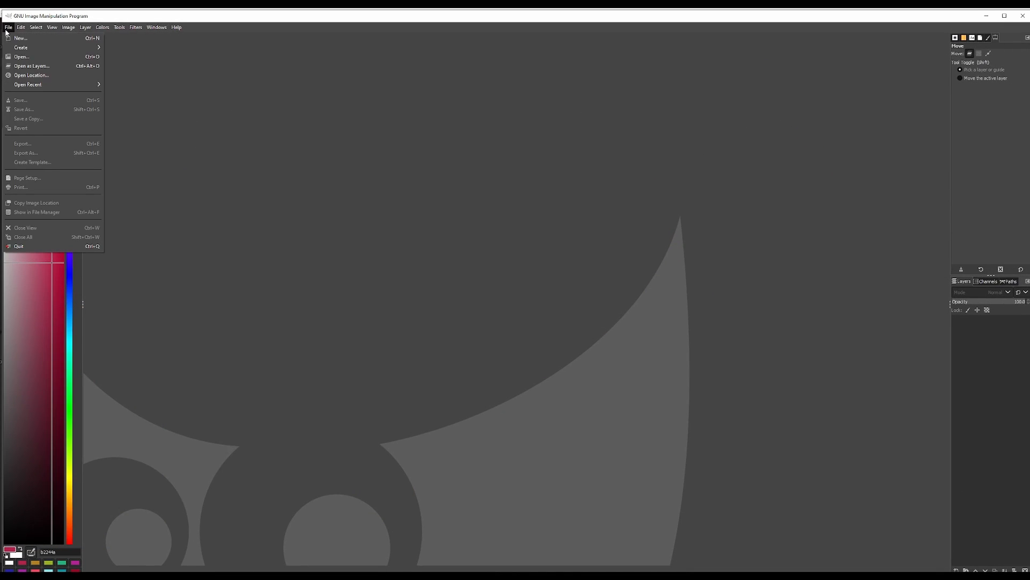
click(21, 54)
click(284, 194)
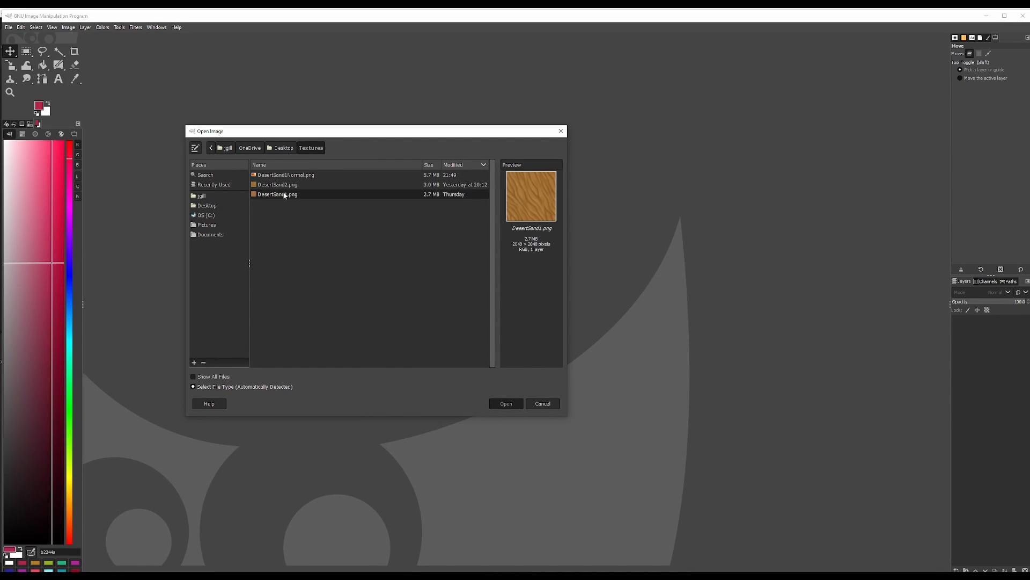
double_click(284, 194)
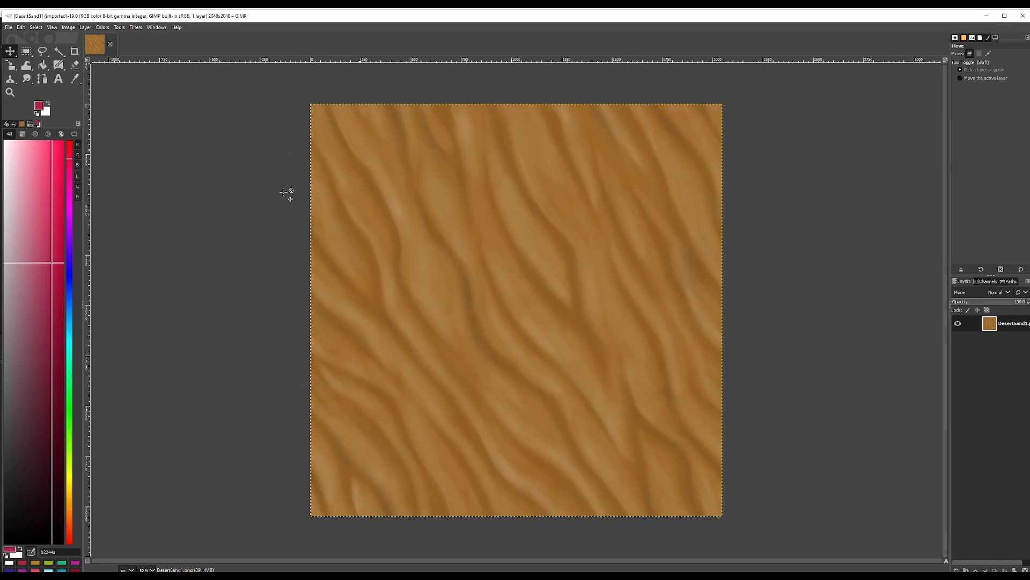
click(68, 28)
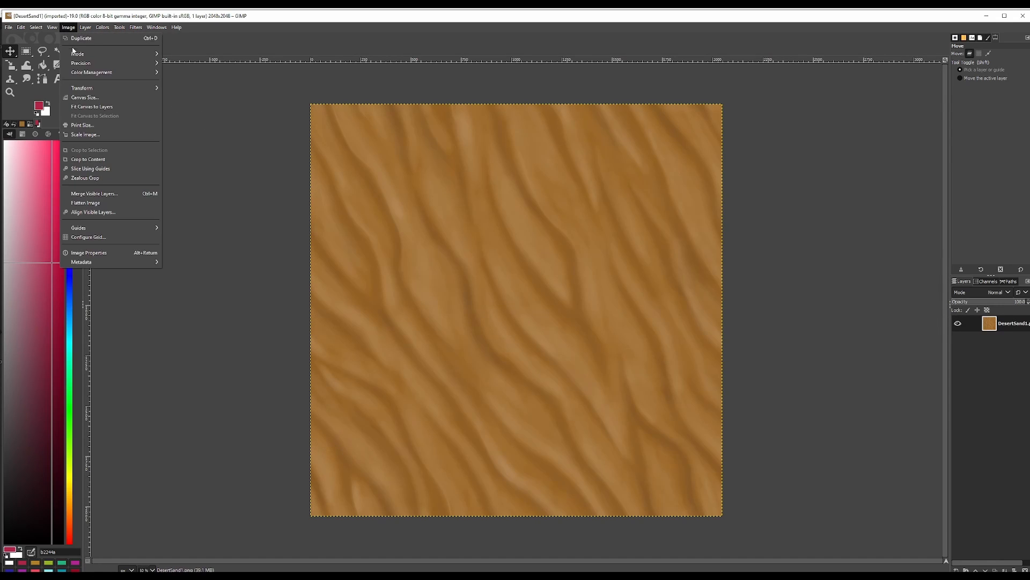
mouse_move(103, 51)
click(166, 63)
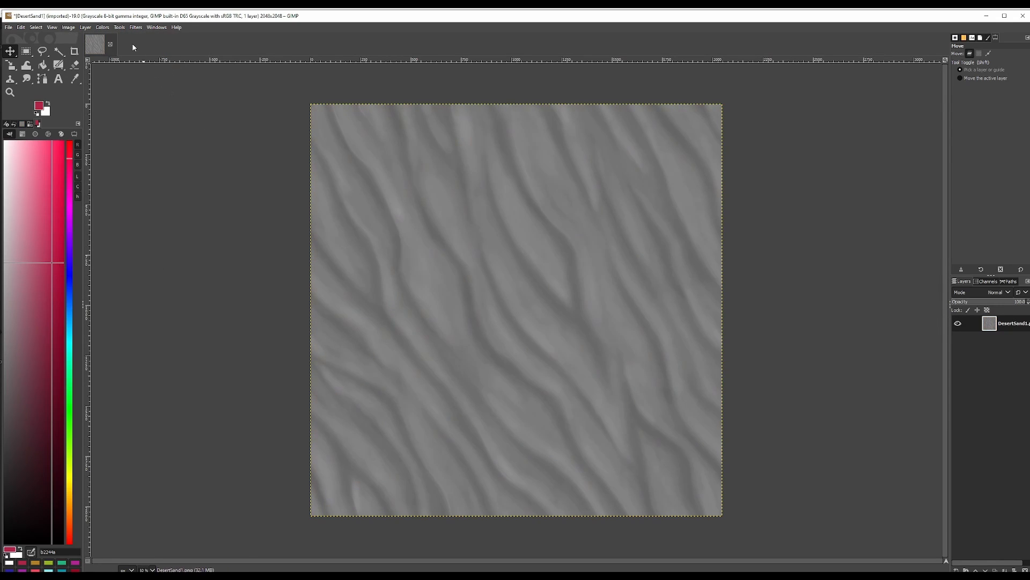
- Brighten the grayscale sand to near white with Brightness-Contrast and darken its ripple shadows with Shadows-Highlights
click(102, 27)
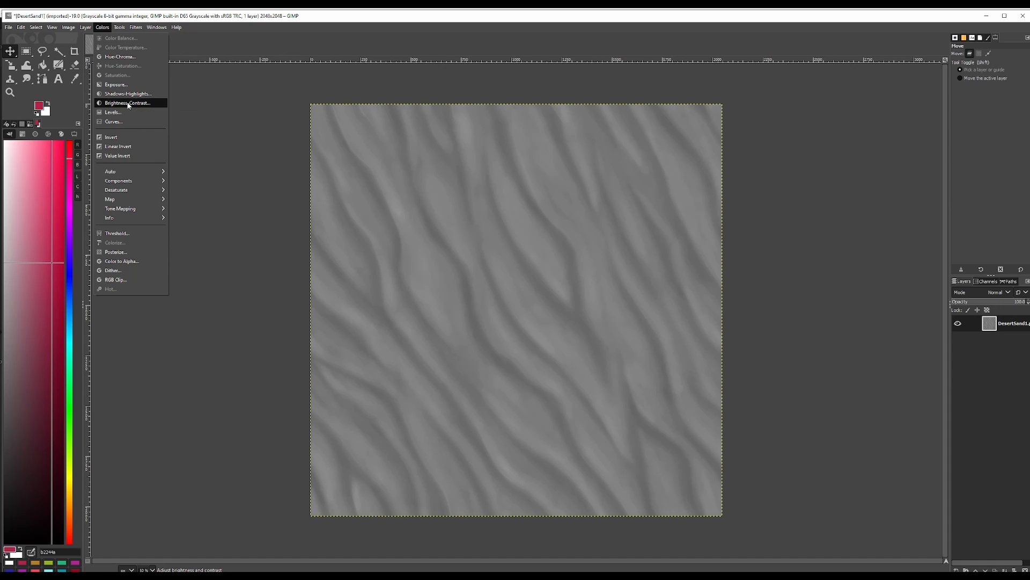
click(128, 103)
drag(131, 99, 198, 95)
drag(141, 107, 153, 109)
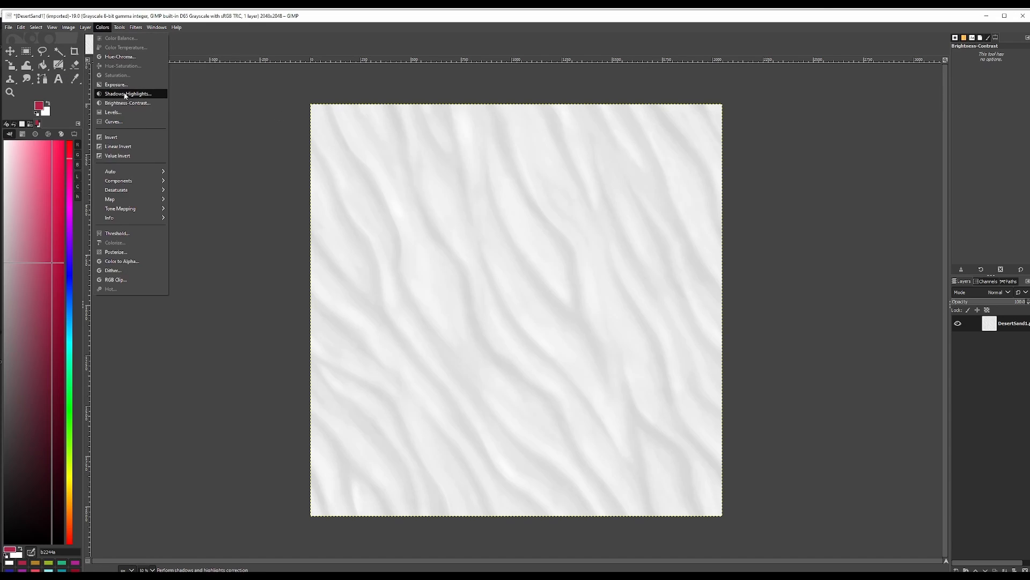
click(126, 94)
drag(206, 235, 183, 231)
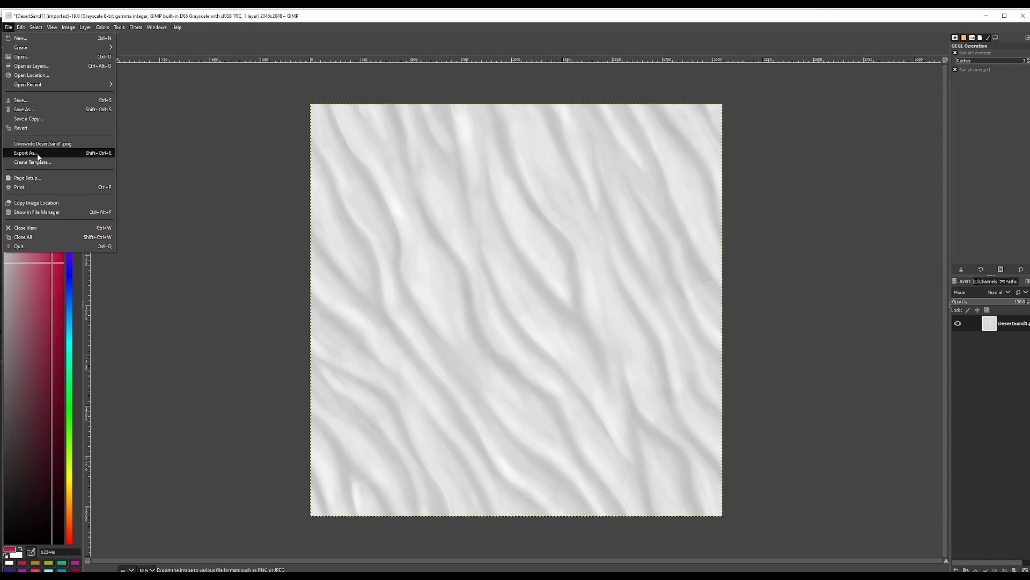
- Export the image as DesertSand1Rough.png, and copy it together with DesertSand1Normal.png into the Desert4 addon's materials folder
click(38, 154)
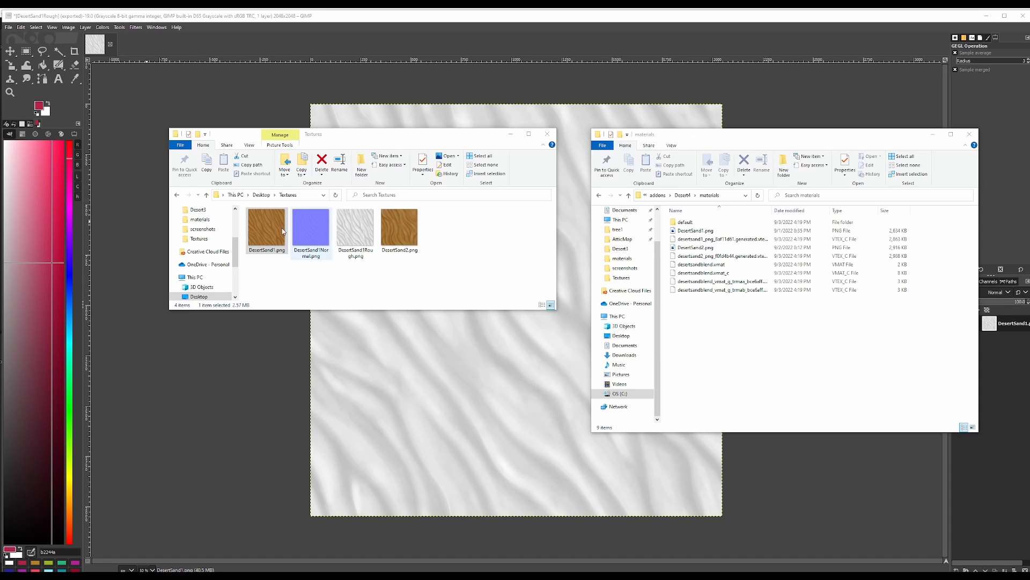
click(356, 231)
ctrl+click(309, 241)
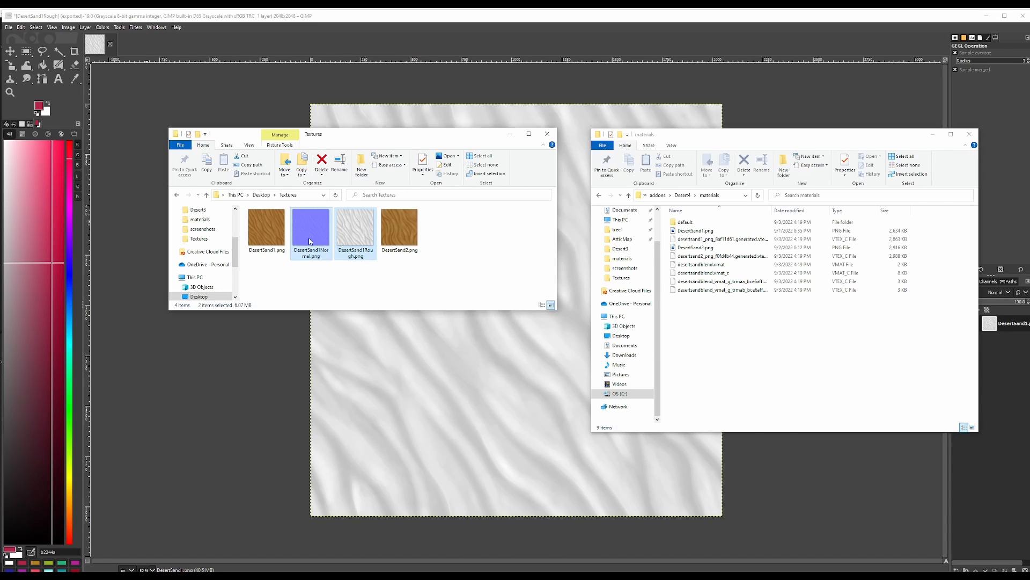
click(717, 339)
key(ctrl+v)
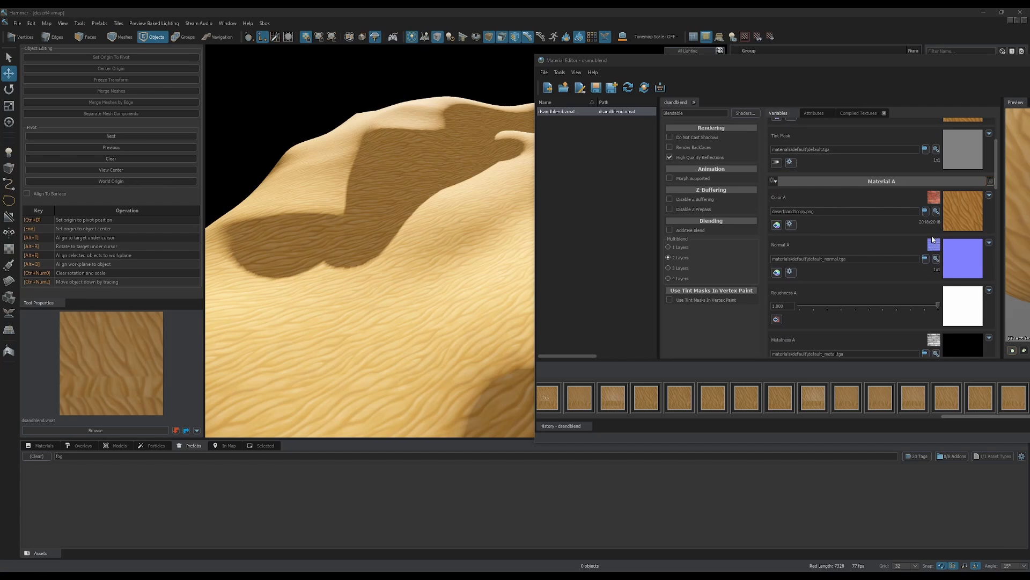
- In the Material Editor, assign DesertSand1Normal.png as the Normal A texture of dsandblend, showing all image types in the file chooser
click(925, 258)
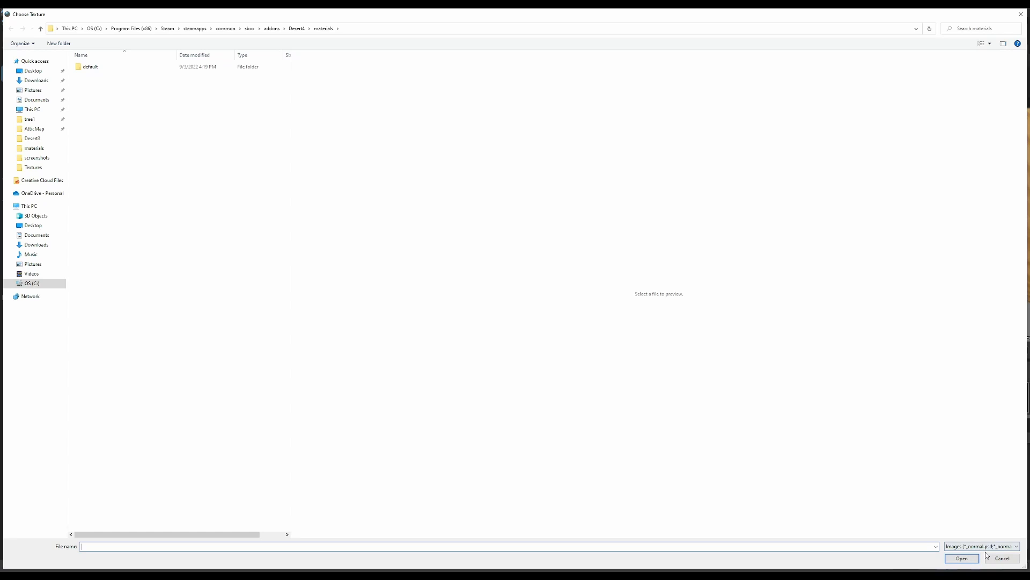
click(986, 546)
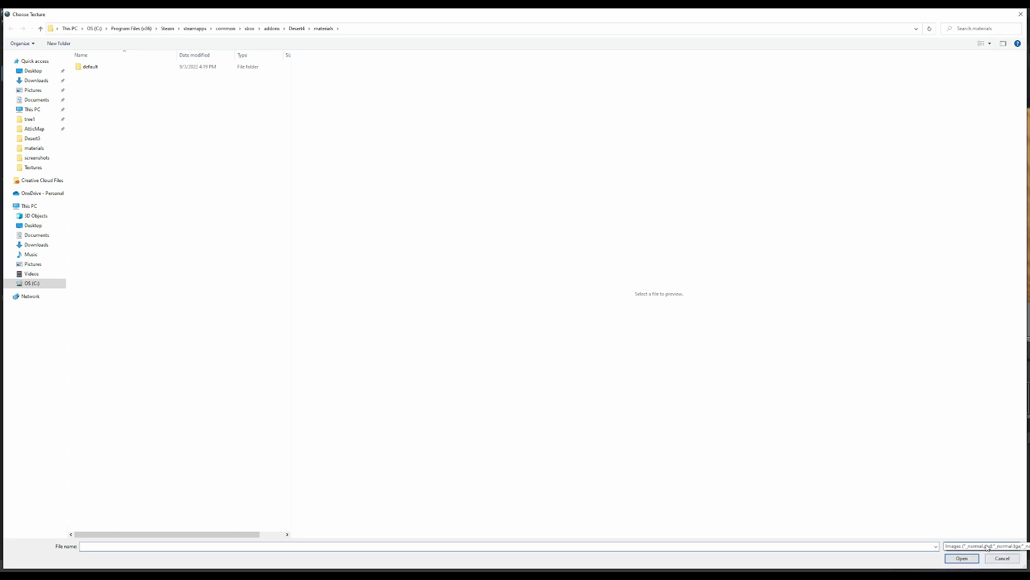
click(980, 555)
double_click(109, 84)
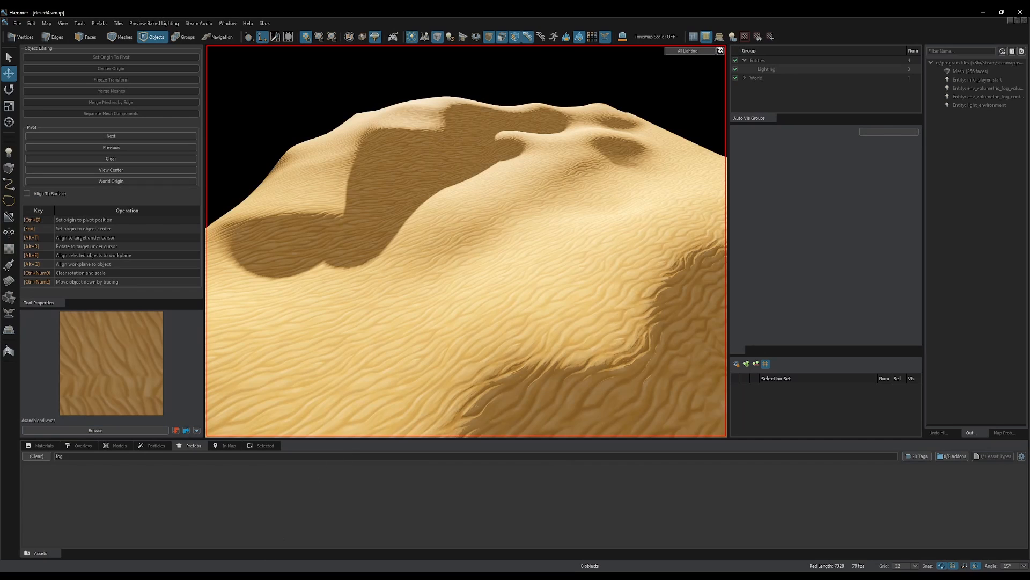
- Assign DesertSand1Rough.png as the Roughness A texture of the dsandblend material
key(alt+Tab)
click(776, 319)
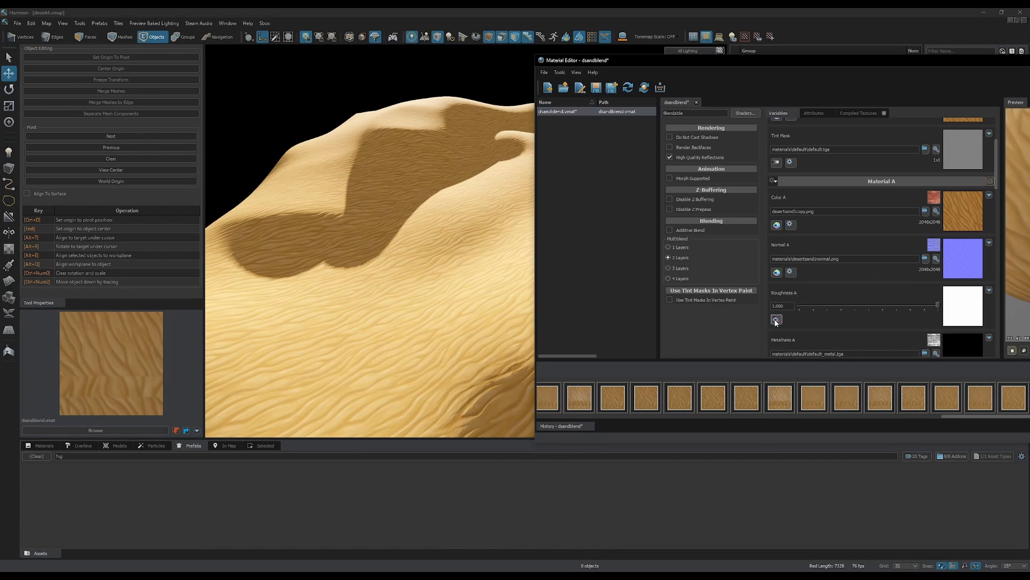
click(925, 305)
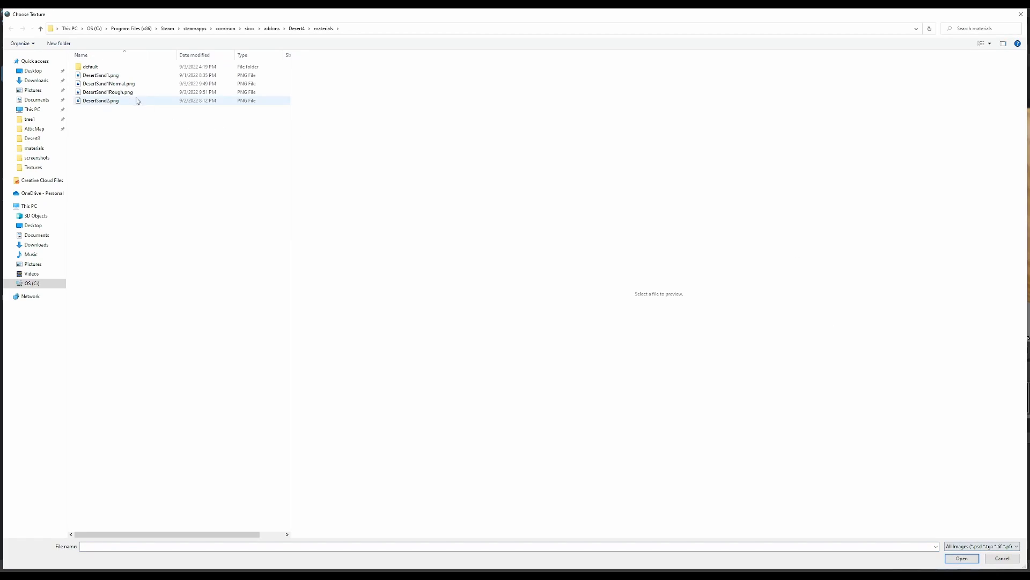
click(130, 93)
double_click(130, 94)
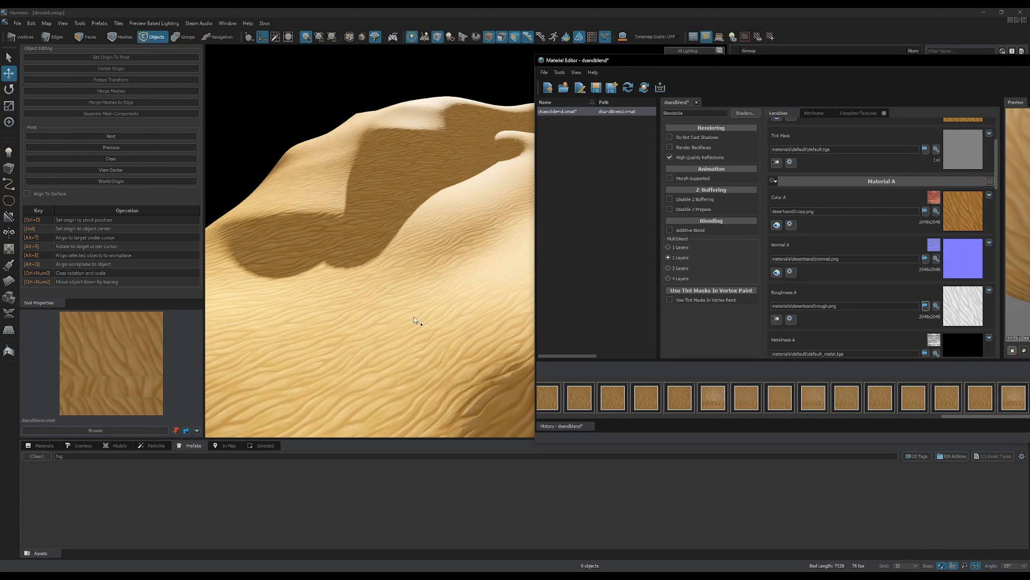
- Inspect the textured dunes in the Hammer viewport and in the running s&box game
right_drag(425, 304, 466, 240)
key(w)
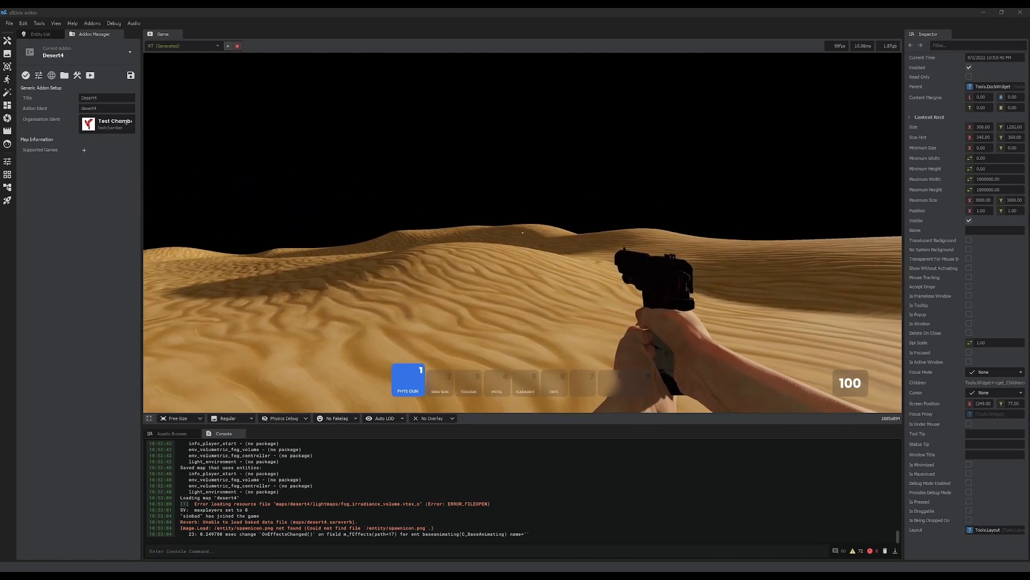
key(Escape)
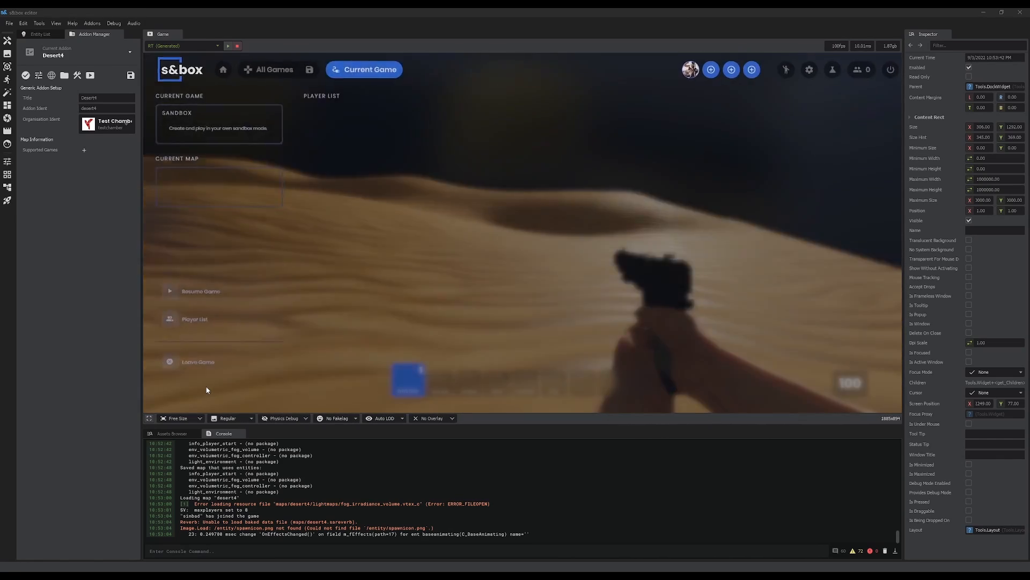
- Switch to Blender, stretch the 12-sided cylinder along Z, enlarge it uniformly and raise it to the ground line
key(z)
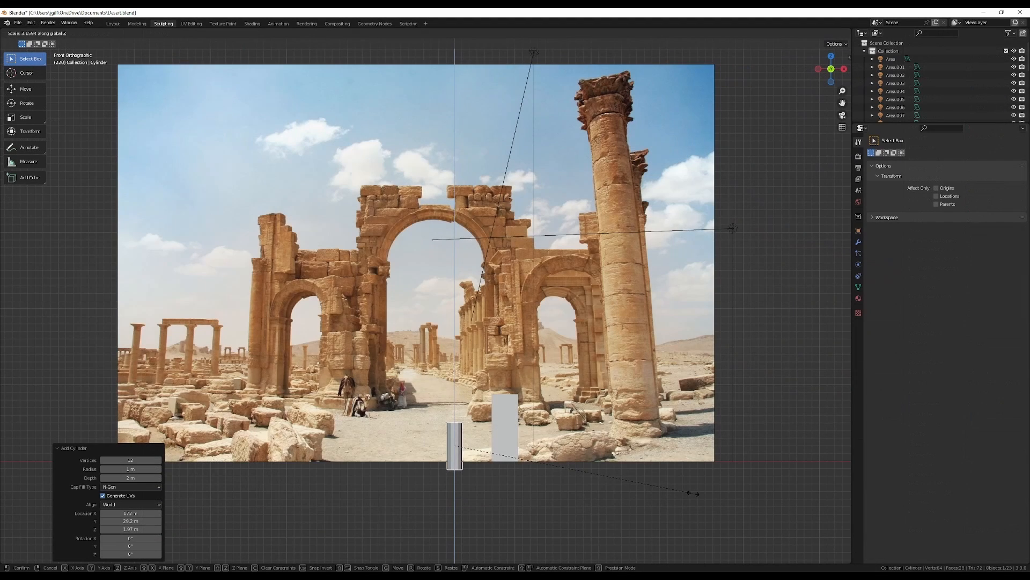
click(646, 485)
key(s)
click(625, 242)
key(g)
key(z)
click(625, 193)
- Shift the cylinder along X, stretch it to the reference column's height and align its bottom with the ground line
key(g)
key(x)
click(601, 187)
key(s)
key(z)
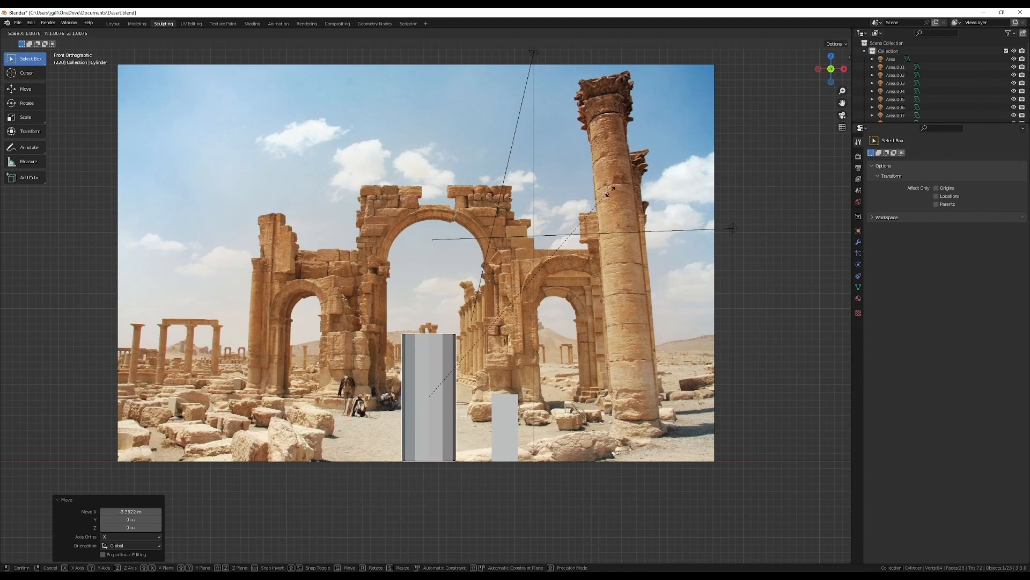
click(336, 470)
key(g)
key(z)
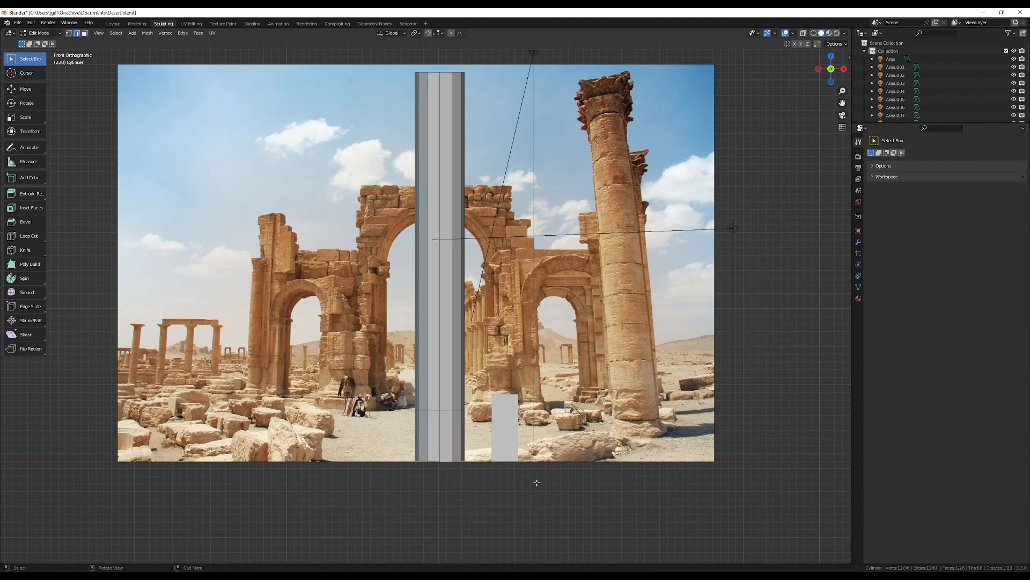
- Flare the cylinder's bottom edge into a base, add a loop cut near the top and widen the top into a capital
key(s)
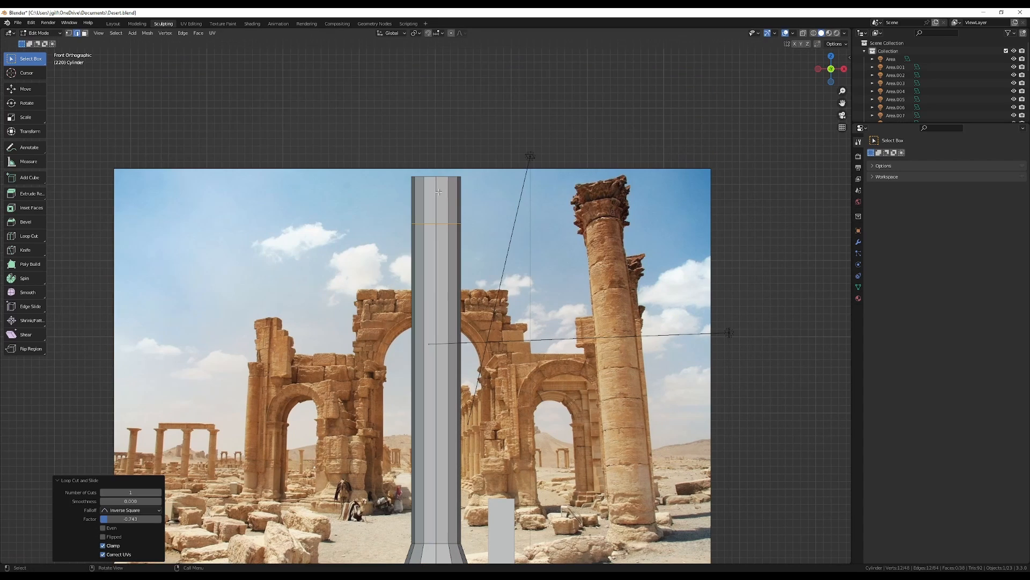
key(ctrl+r)
click(444, 199)
key(s)
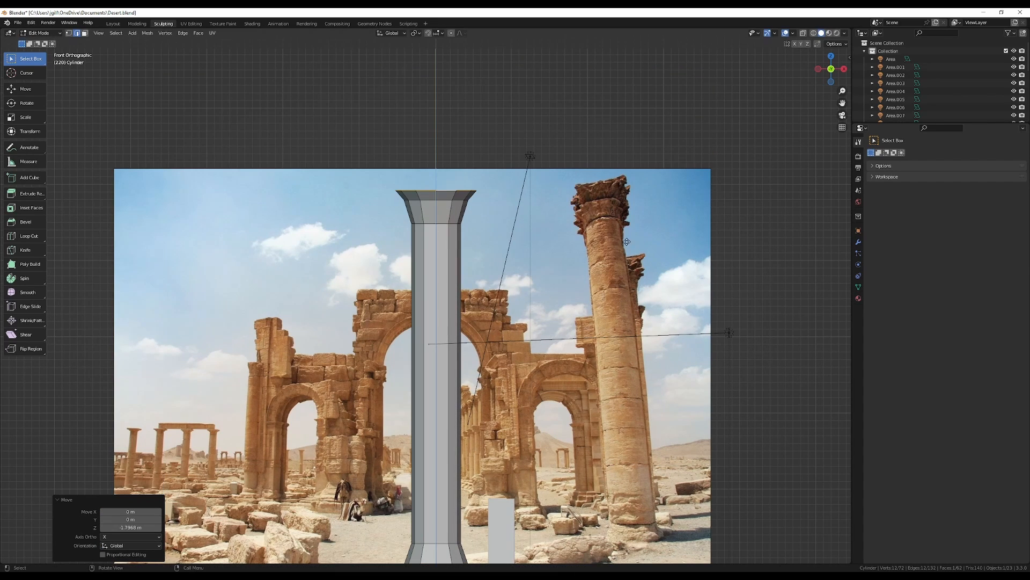
- Extrude the capital's top face upward about 2.6 m, extrude it once more and scale the new top face
key(e)
click(620, 223)
key(e)
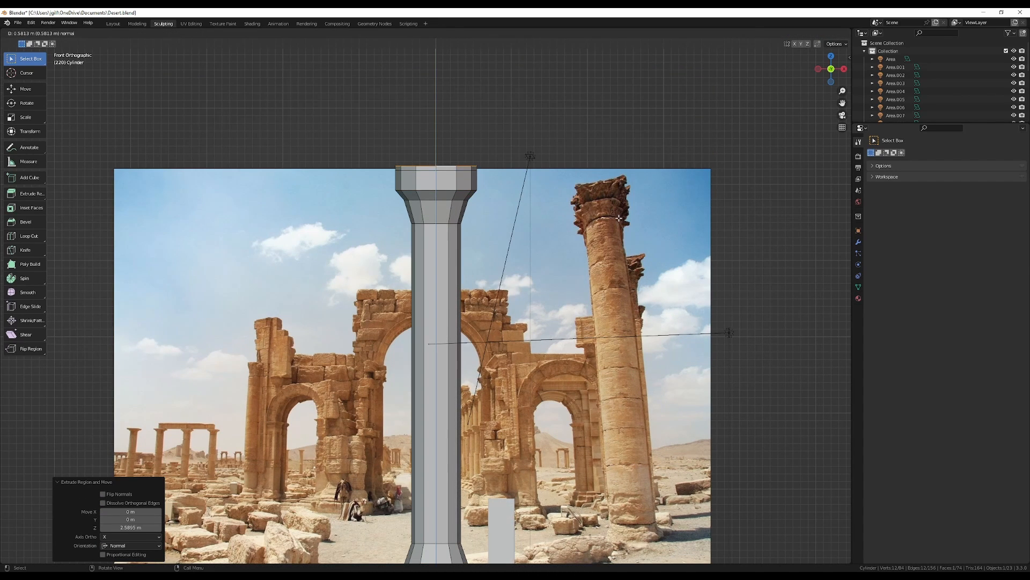
click(618, 218)
key(s)
click(607, 225)
- Adjust the column's height along Z, extrude its bottom face into a thin base ring and widen that ring
key(g)
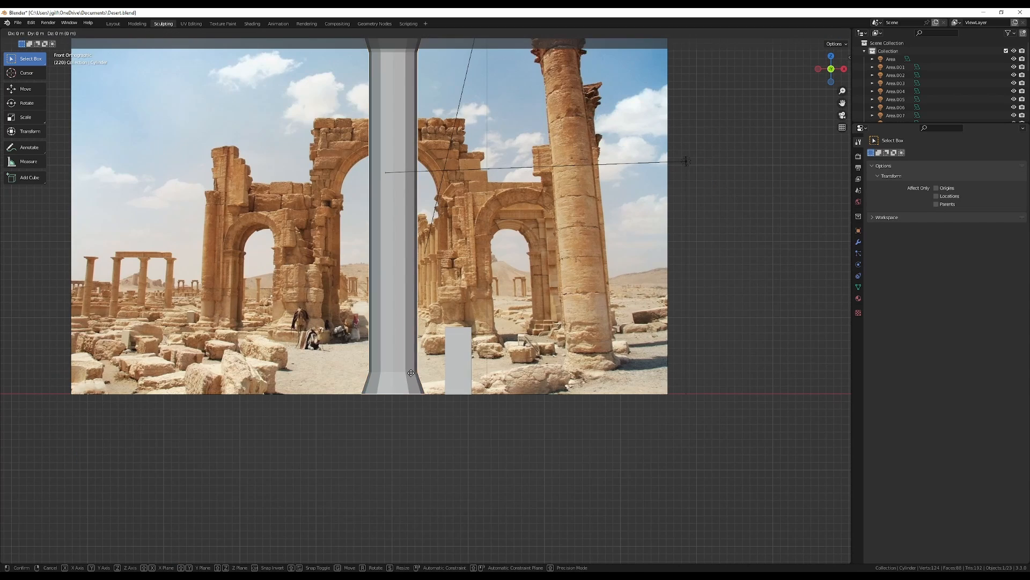
key(z)
click(417, 369)
key(Tab)
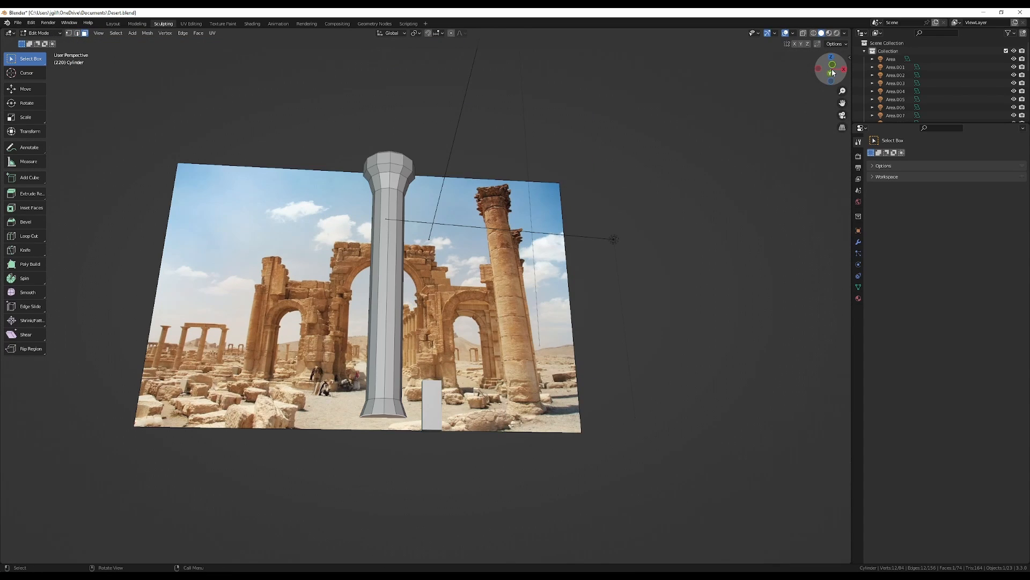
click(832, 70)
key(e)
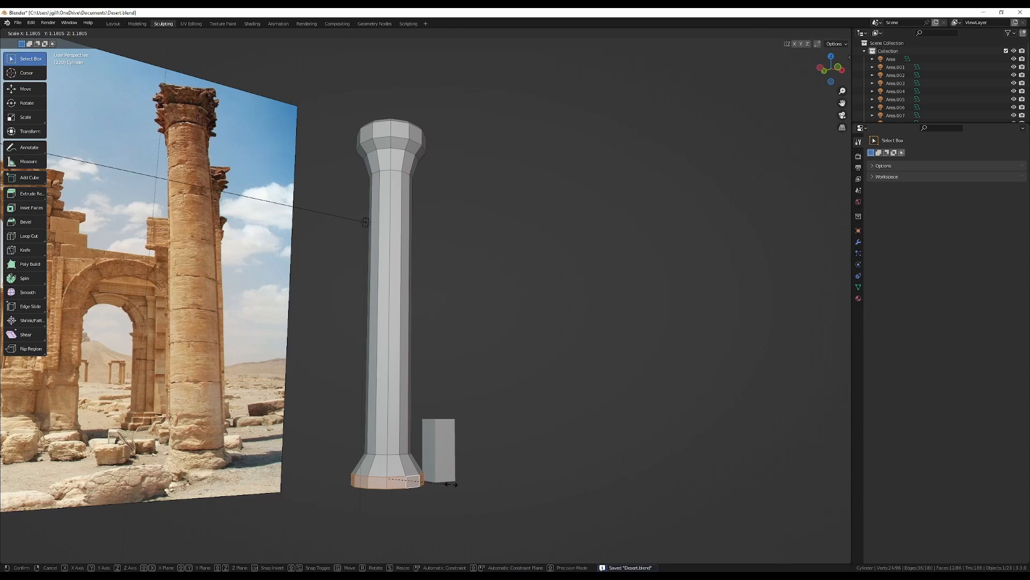
key(Tab)
- Enable Dyntopo for the column and round its base and shaft with the Clay brush at 185 px and 145 px radius
key(KP_1)
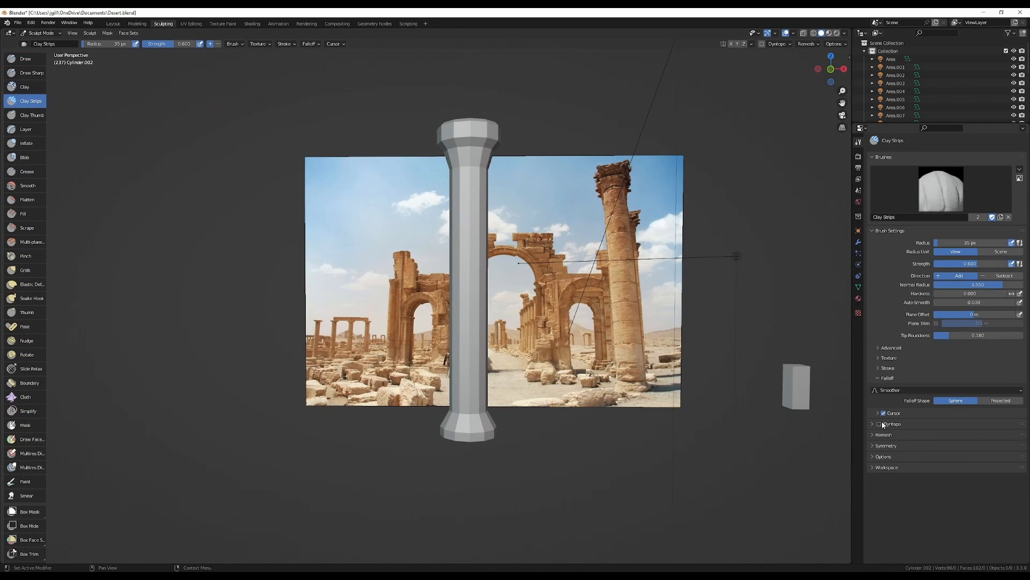
click(880, 424)
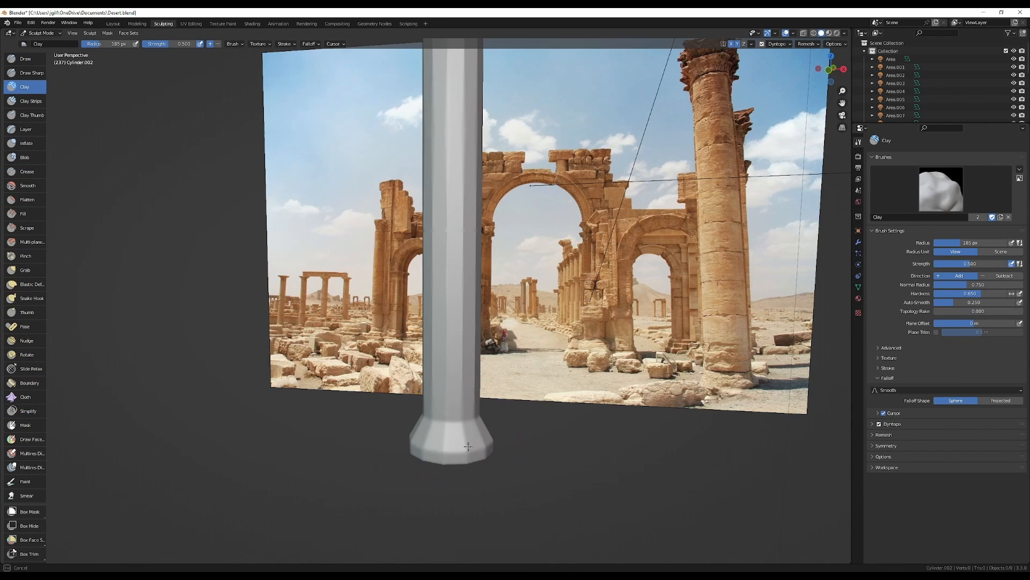
drag(475, 432, 459, 452)
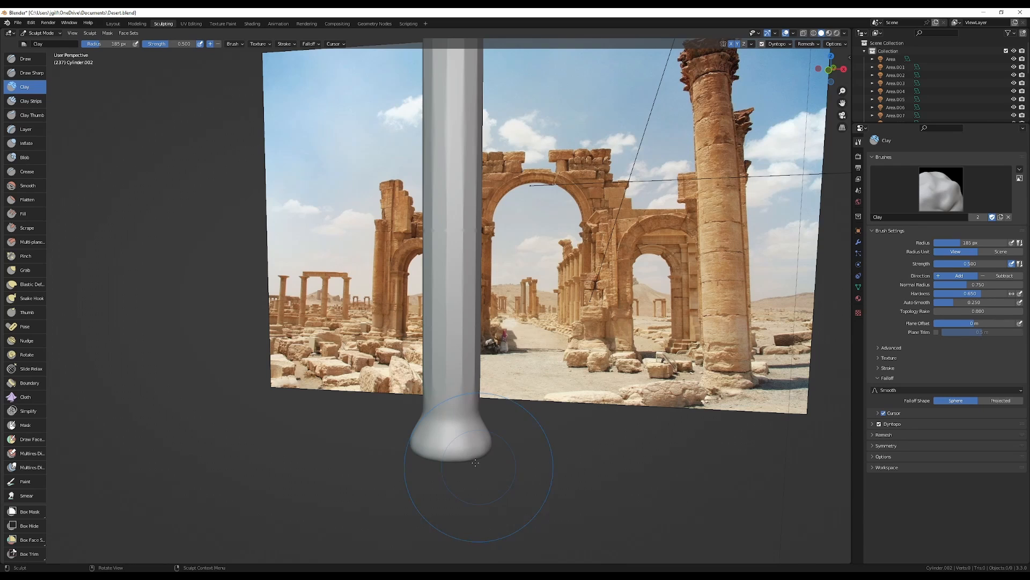
key(f)
click(446, 398)
mouse_move(451, 390)
mouse_down()
mouse_move(464, 390)
mouse_move(448, 385)
mouse_move(489, 338)
mouse_move(457, 333)
mouse_move(454, 300)
mouse_up()
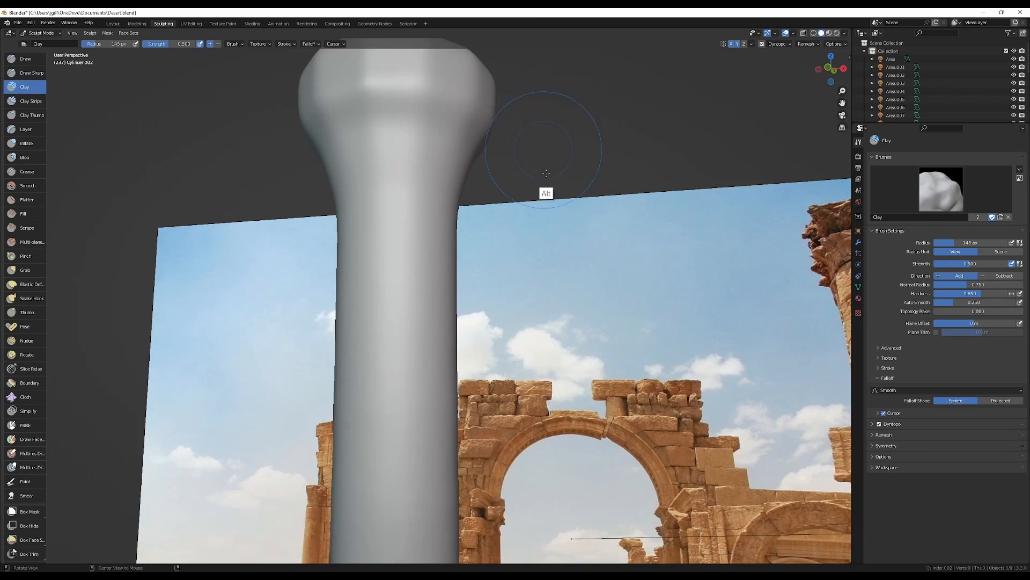
- Carve horizontal ring grooves above the base and around the shaft with the subtracting Draw brush at 14 px radius
alt+drag(546, 174, 531, 237)
ctrl+alt+drag(531, 236, 477, 164)
alt+drag(477, 228, 491, 200)
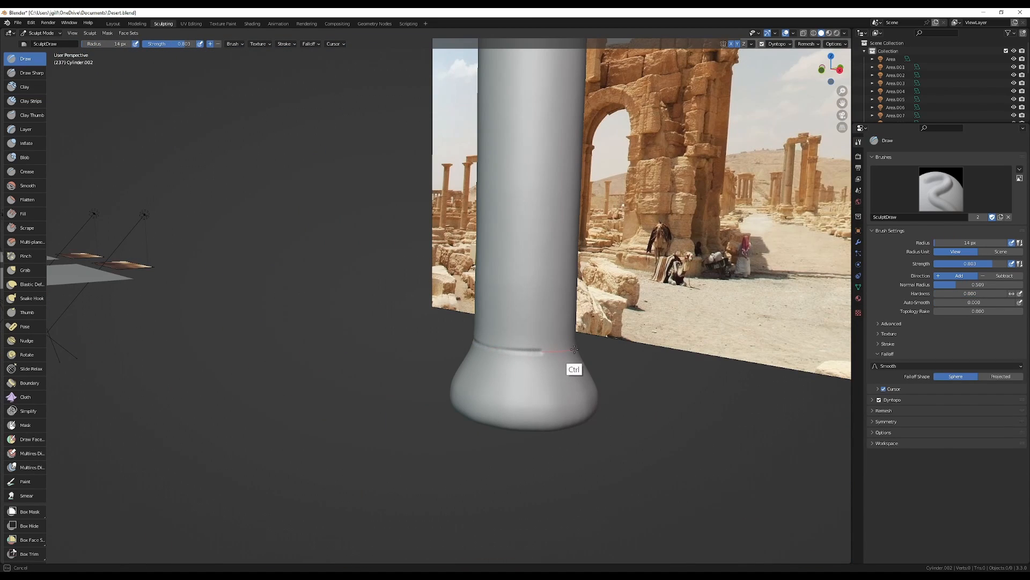
mouse_move(595, 337)
alt+mouse_down()
mouse_move(378, 360)
mouse_move(440, 357)
alt+mouse_up()
ctrl+drag(360, 273, 373, 274)
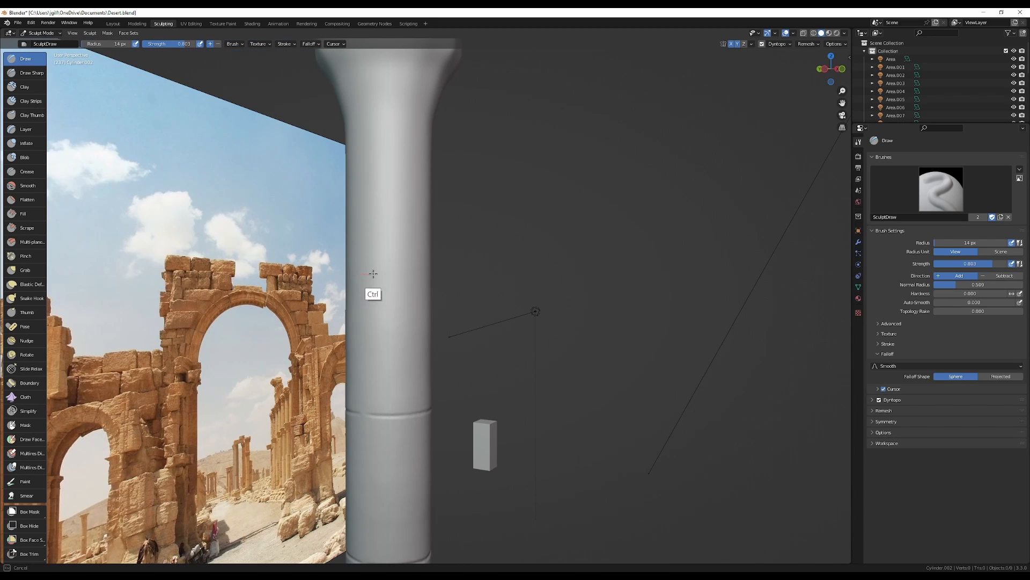
ctrl+drag(465, 274, 438, 274)
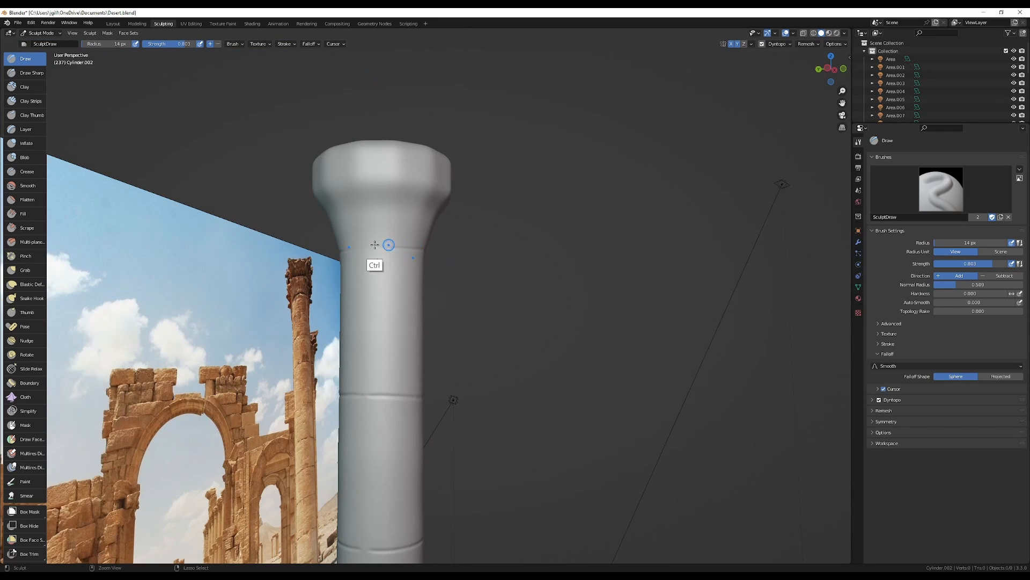
- Carve deeper grooves under the capital and along the shaft joints with Clay Strips at 35 px radius, and save Desert.blend
ctrl+alt+drag(464, 248, 410, 293)
alt+drag(468, 248, 446, 244)
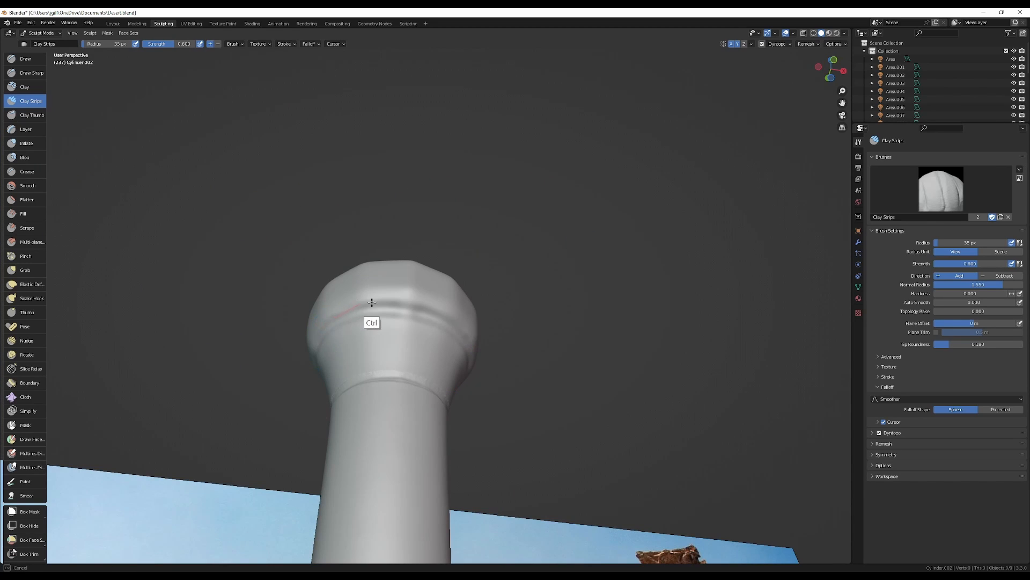
ctrl+drag(413, 306, 440, 315)
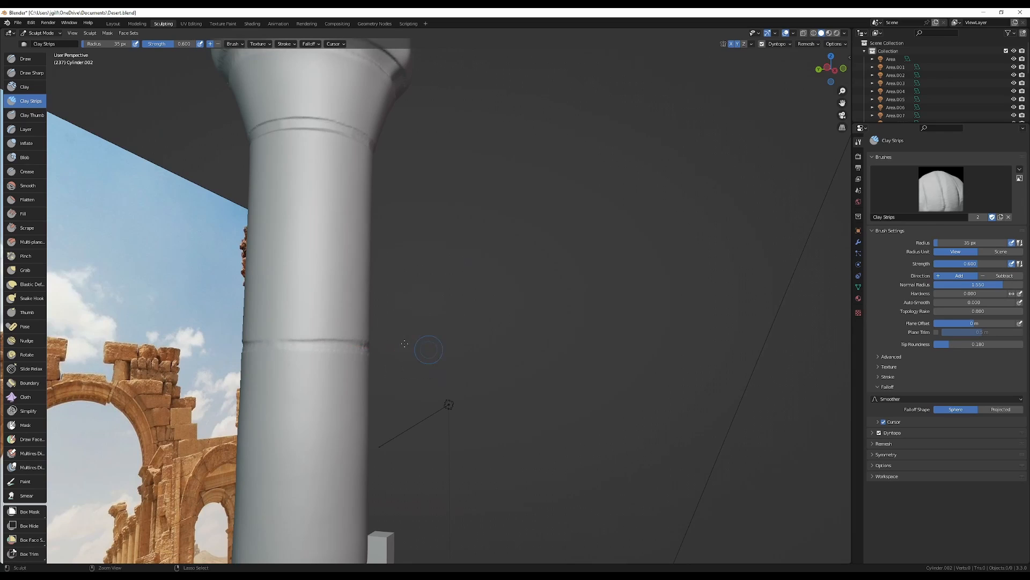
ctrl+middle_drag(405, 344, 405, 322)
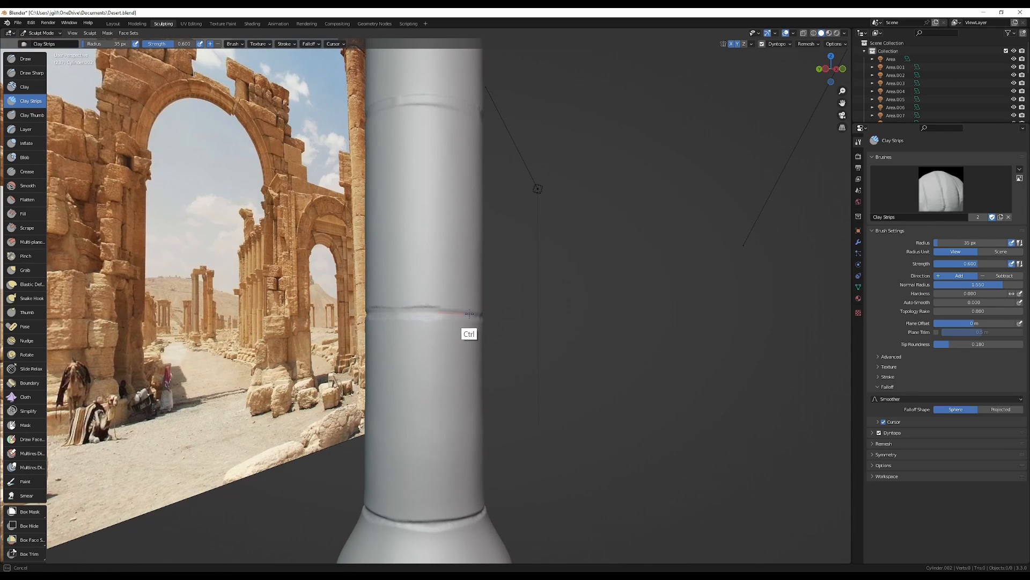
middle_drag(538, 329, 434, 378)
alt+drag(434, 379, 491, 316)
key(ctrl+s)
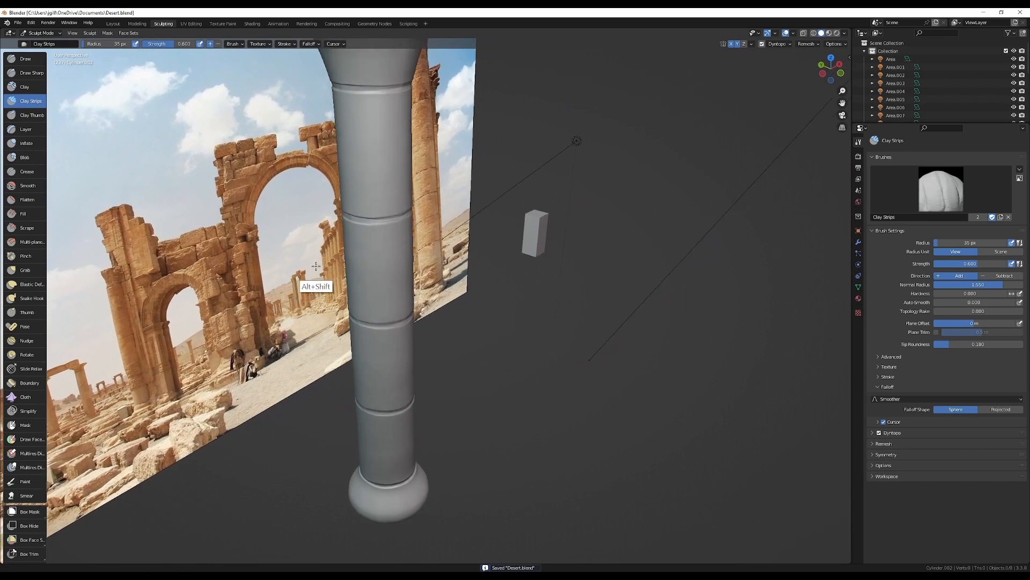
- Soften the faceted edges of the column's capital with the Smooth brush
alt+shift+drag(313, 264, 319, 322)
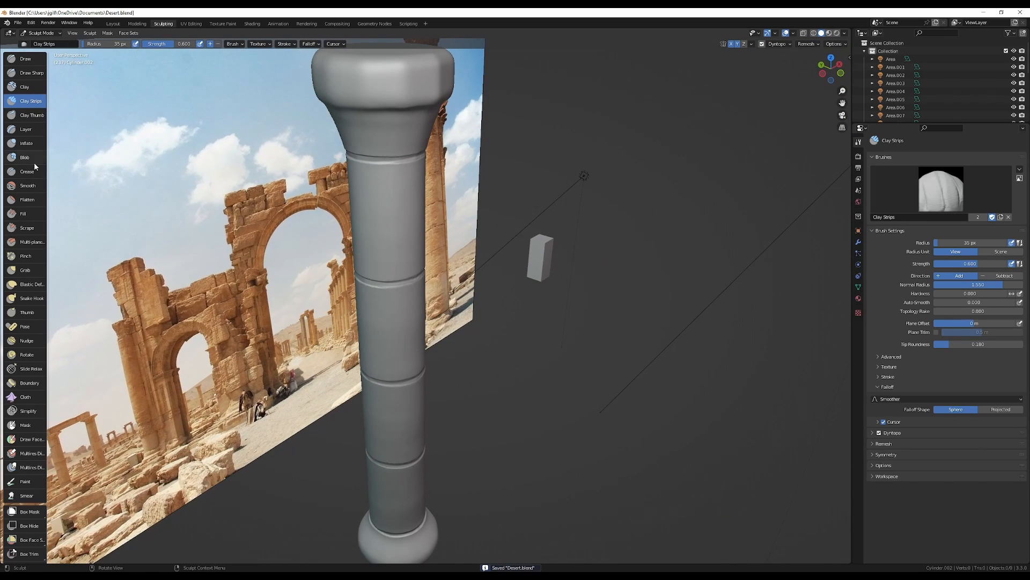
click(28, 186)
mouse_move(340, 237)
alt+mouse_down()
mouse_move(368, 233)
mouse_move(340, 191)
alt+mouse_up()
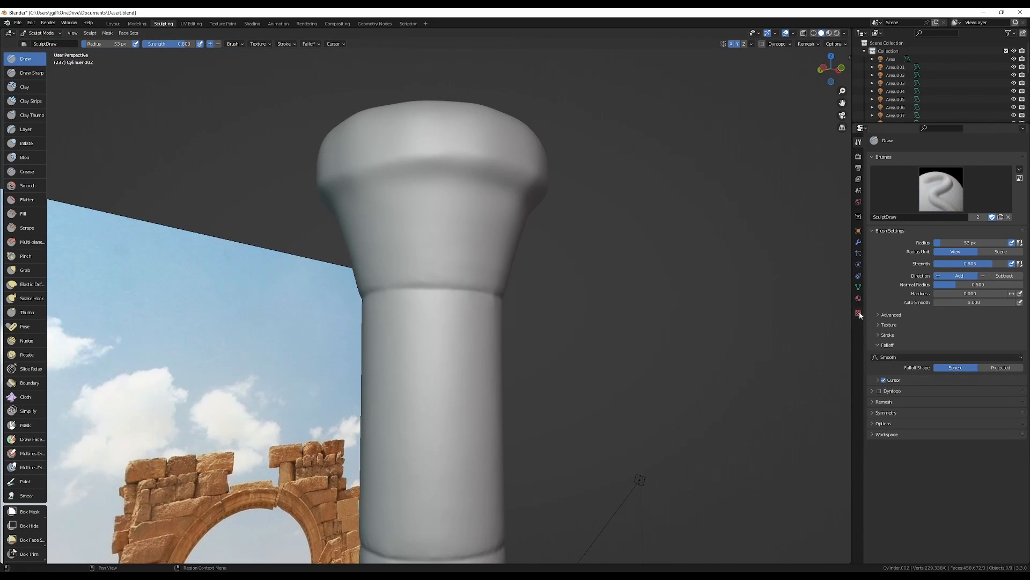
- Create a new brush texture for the Draw brush and set its type to Clouds
click(859, 312)
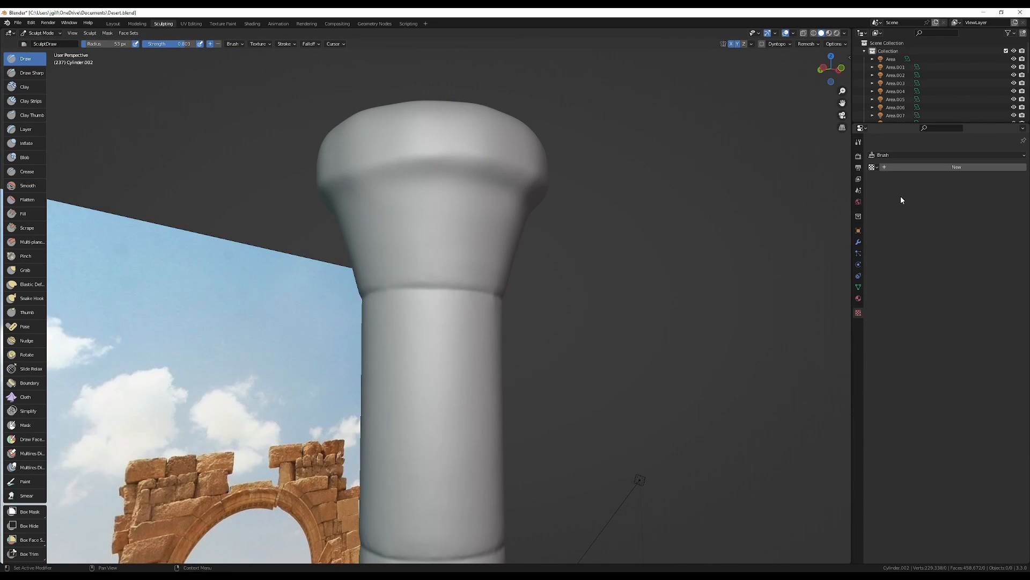
click(906, 167)
click(923, 183)
click(934, 206)
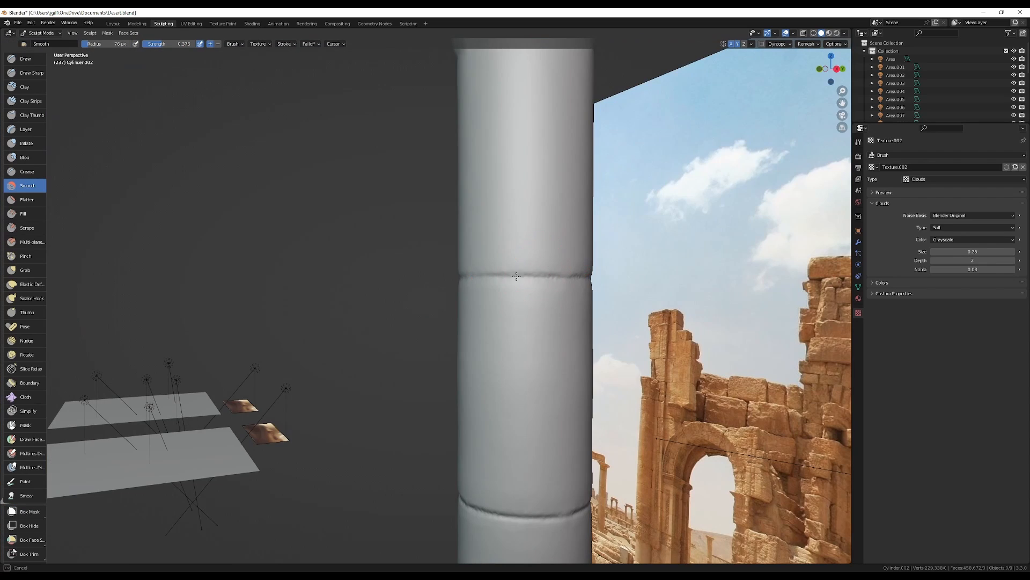
- Roughen the surface of the column's base and lower shaft with the cloud-textured Draw brush
middle_drag(484, 283, 371, 279)
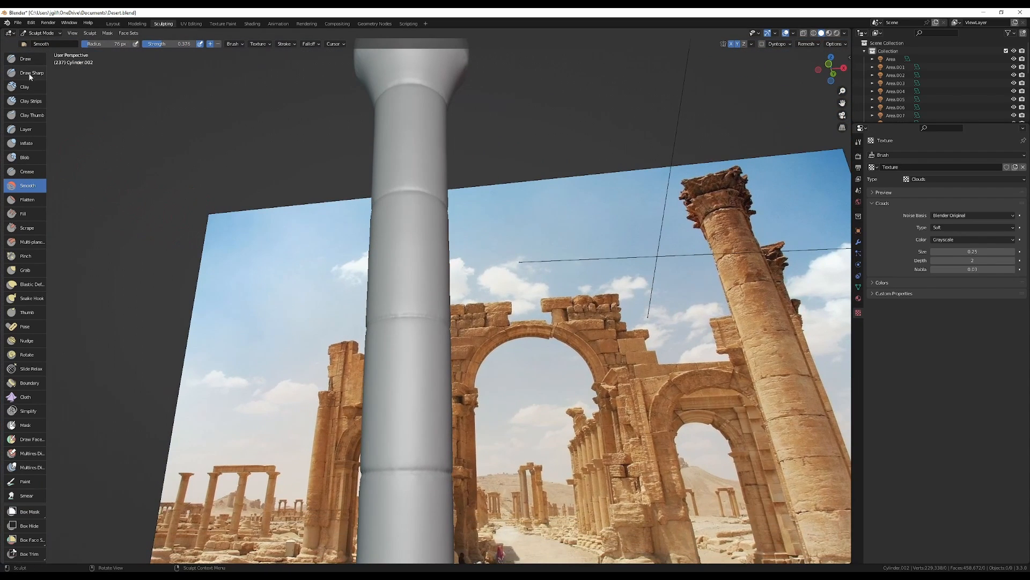
click(25, 59)
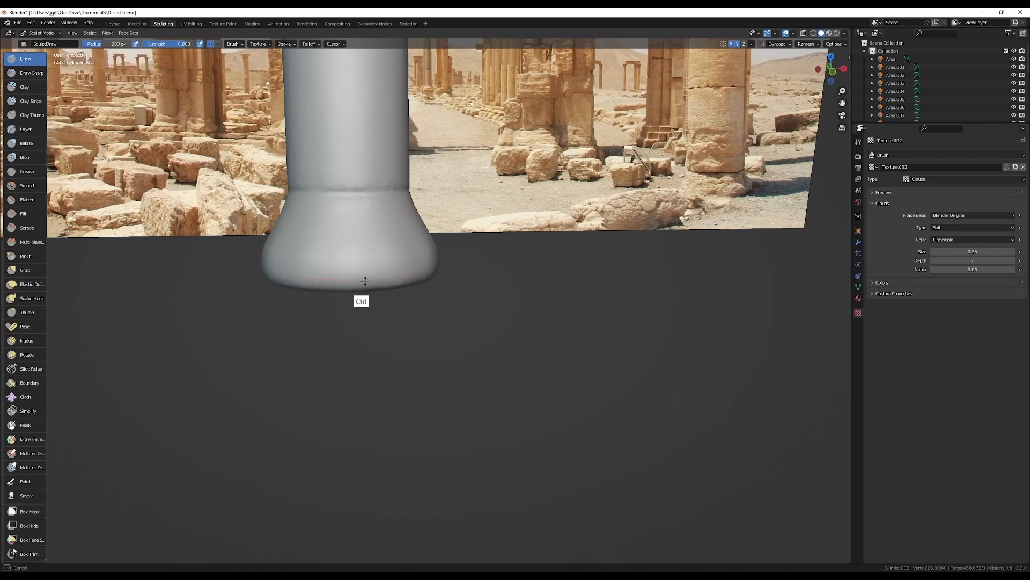
alt+drag(522, 244, 375, 296)
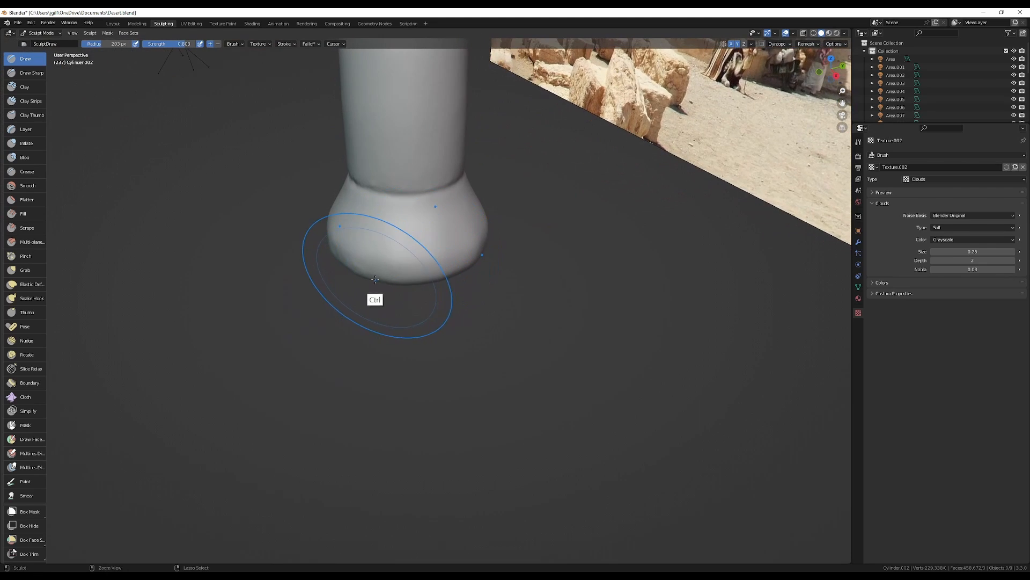
alt+drag(483, 249, 388, 273)
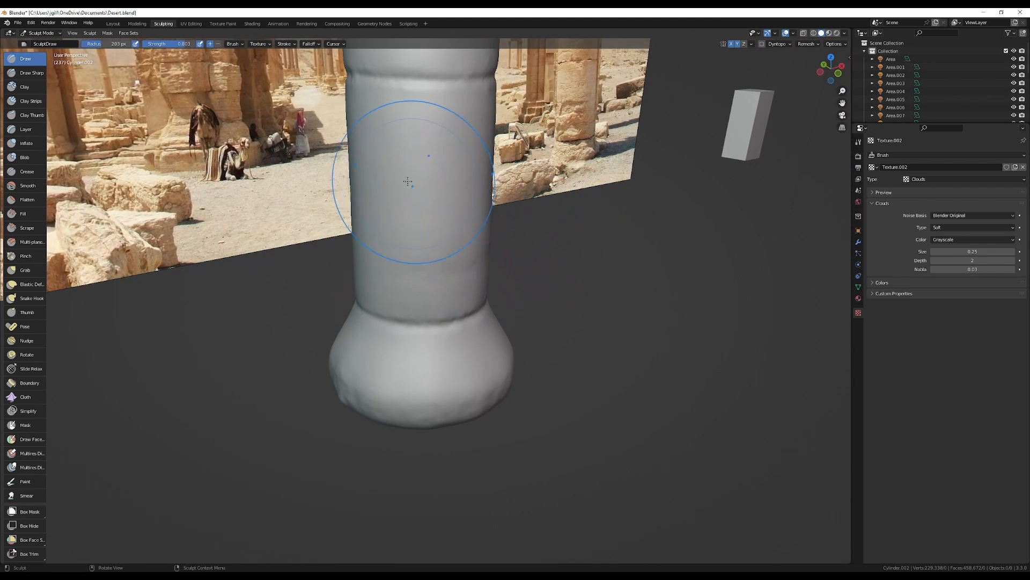
alt+drag(409, 179, 456, 185)
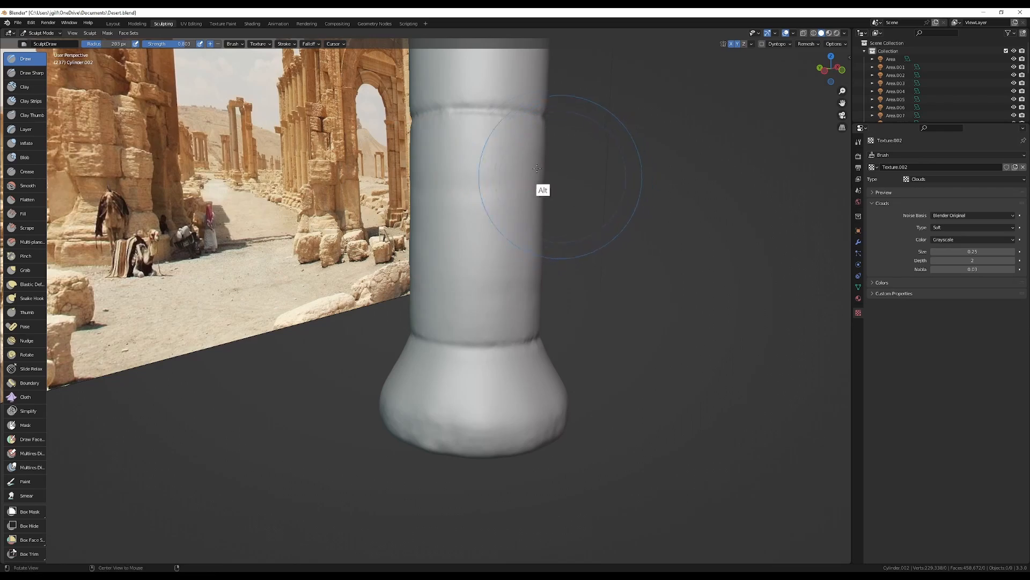
alt+drag(536, 168, 379, 246)
alt+drag(499, 220, 413, 276)
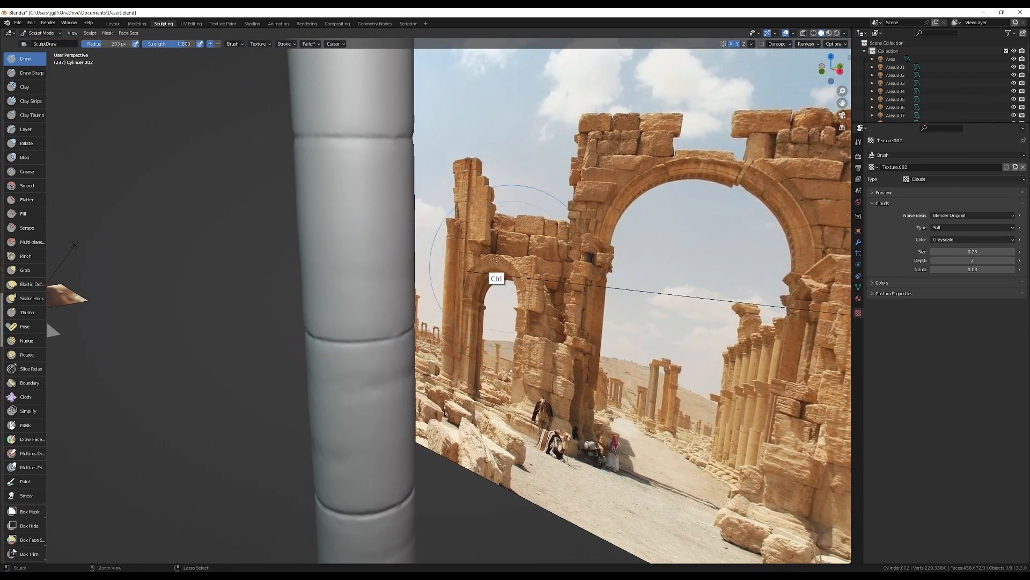
- Roughen the remaining shaft sections with the cloud-textured Draw brush and save Desert.blend
mouse_move(473, 261)
ctrl+mouse_down()
mouse_move(581, 272)
mouse_move(542, 259)
mouse_move(547, 231)
ctrl+mouse_up()
mouse_move(374, 404)
ctrl+mouse_down()
mouse_move(438, 408)
mouse_move(590, 325)
mouse_move(620, 258)
ctrl+mouse_up()
mouse_move(619, 258)
alt+mouse_down()
mouse_move(485, 329)
mouse_move(644, 202)
mouse_move(413, 188)
mouse_move(483, 223)
mouse_move(399, 156)
mouse_move(414, 167)
alt+mouse_up()
key(s)
alt+drag(401, 322, 423, 360)
alt+drag(411, 289, 452, 346)
key(ctrl+s)
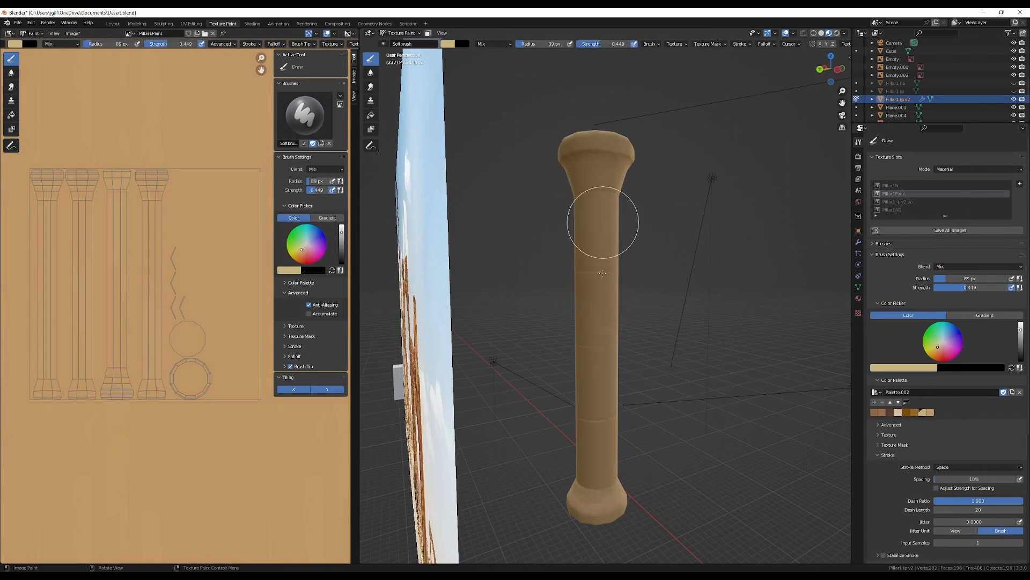
- Paint soft dark orange-brown stains over the pillar at 70 px radius, shifting the palette's brown towards orange on the colour wheel
middle_drag(648, 315, 550, 307)
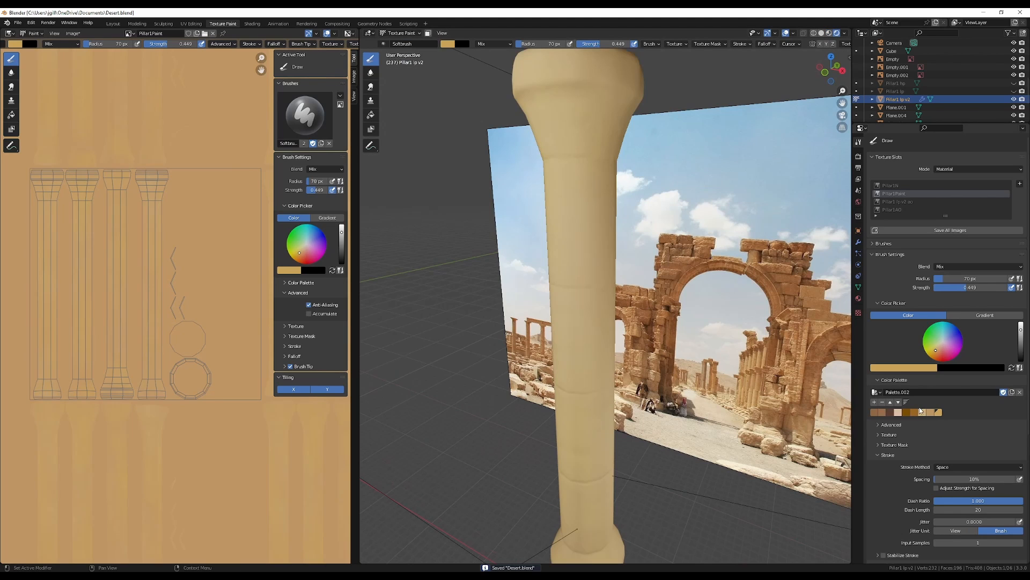
click(918, 411)
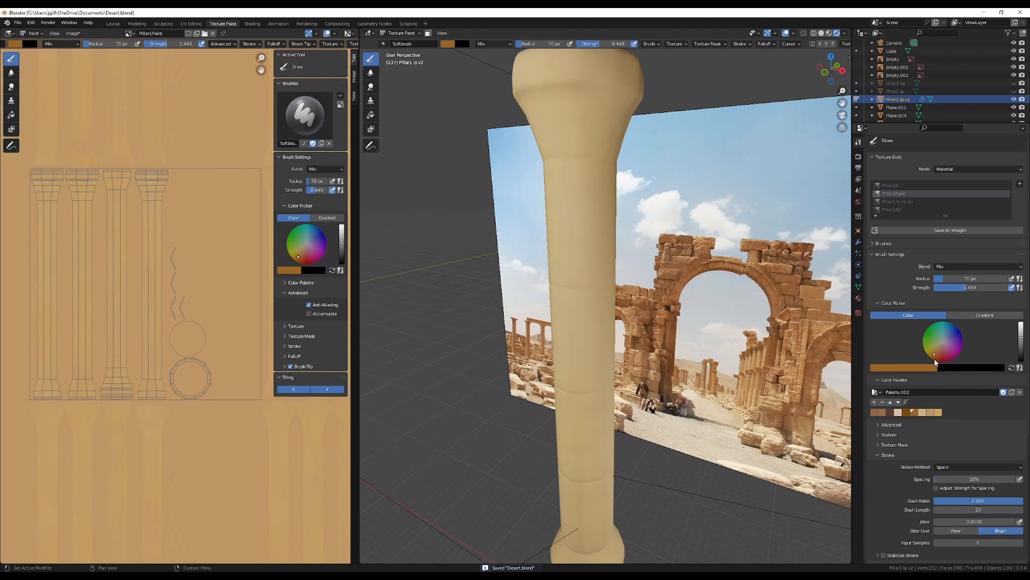
drag(935, 359, 935, 364)
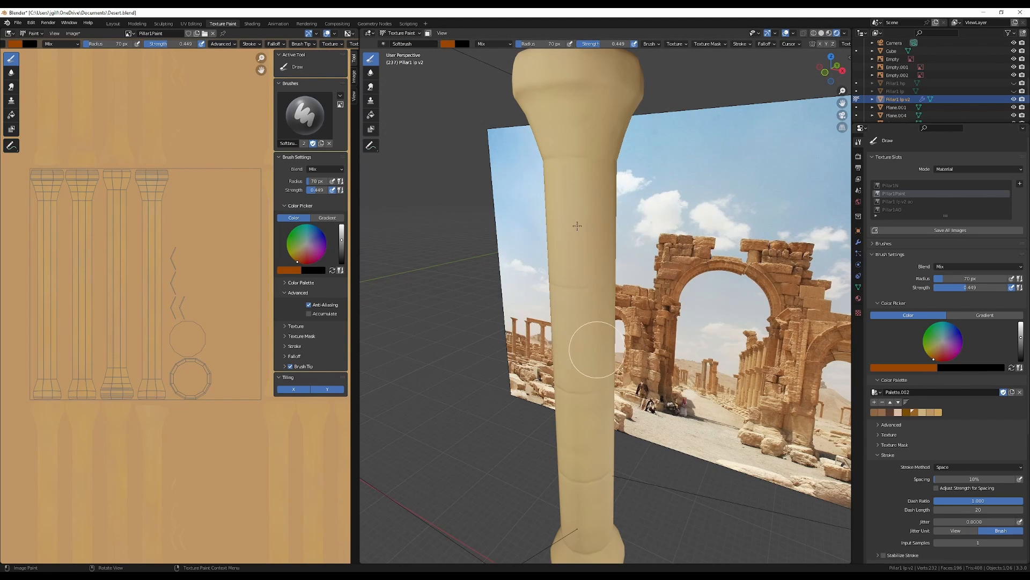
middle_drag(567, 318, 581, 281)
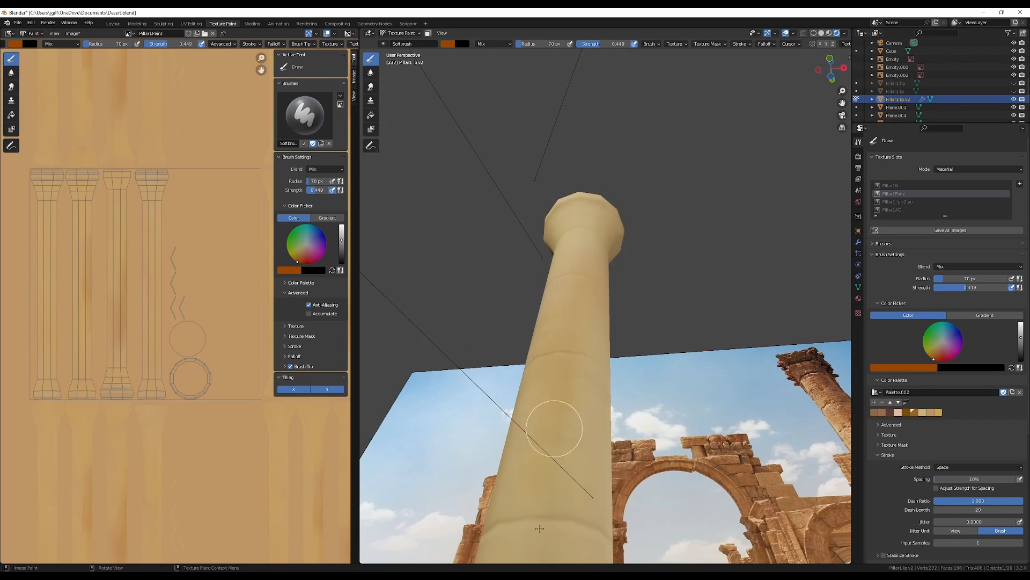
middle_drag(609, 315, 628, 350)
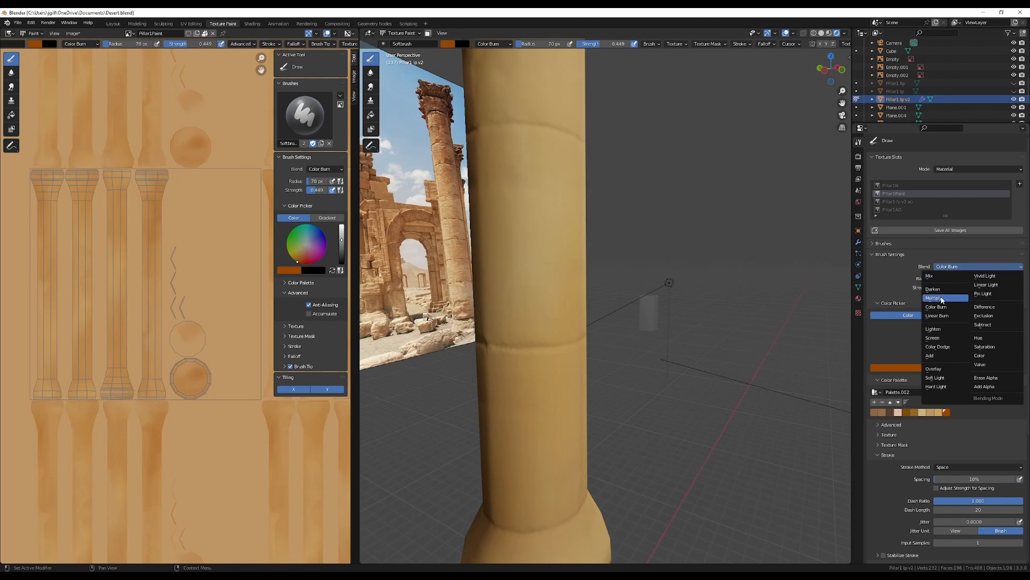
- Paint thin vertical strokes down the pillar's shaft with Stabilize Stroke on, using Multiply blend and an 18 px radius
click(943, 298)
drag(984, 279, 976, 293)
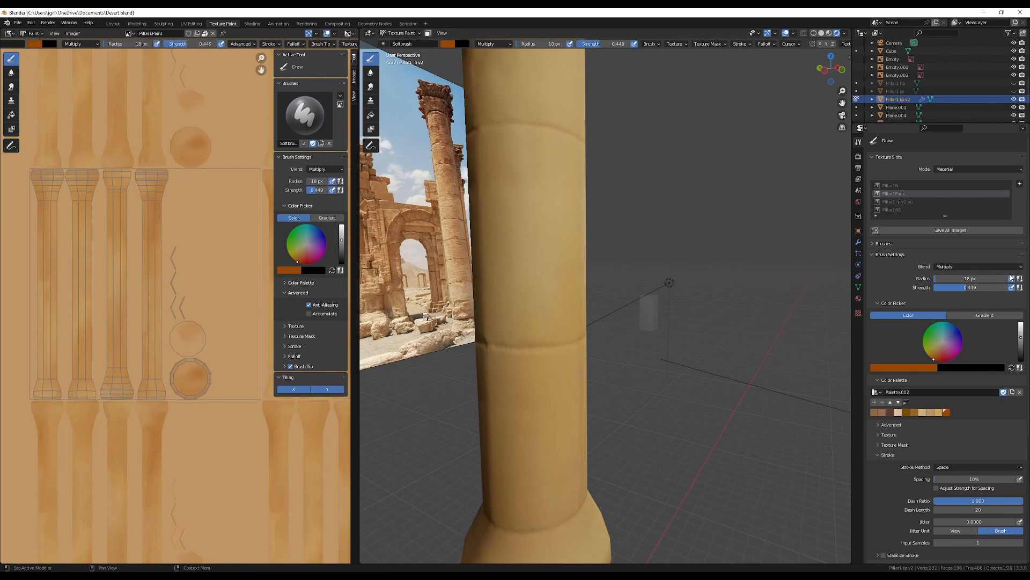
click(740, 43)
click(736, 149)
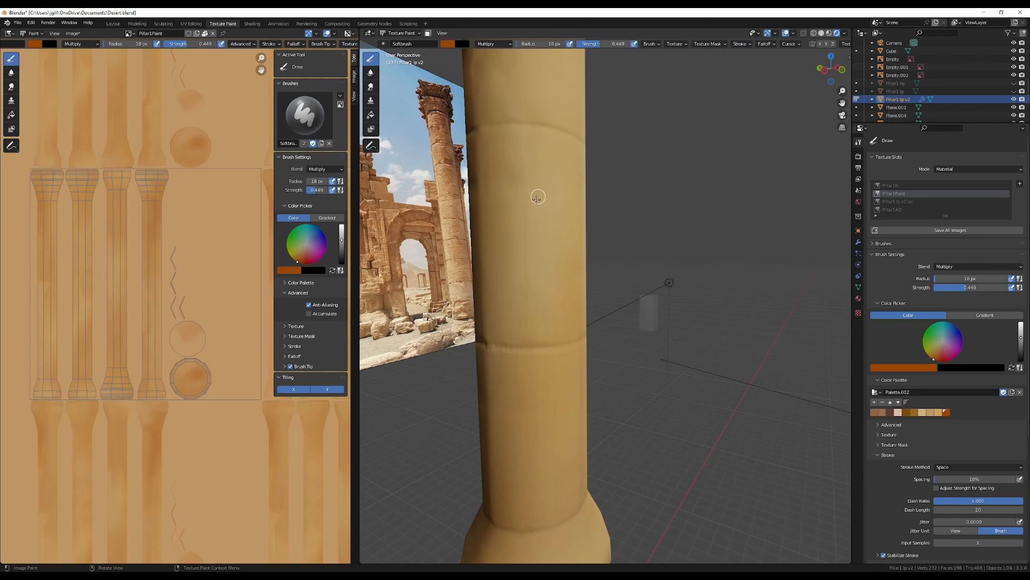
middle_drag(537, 197, 571, 189)
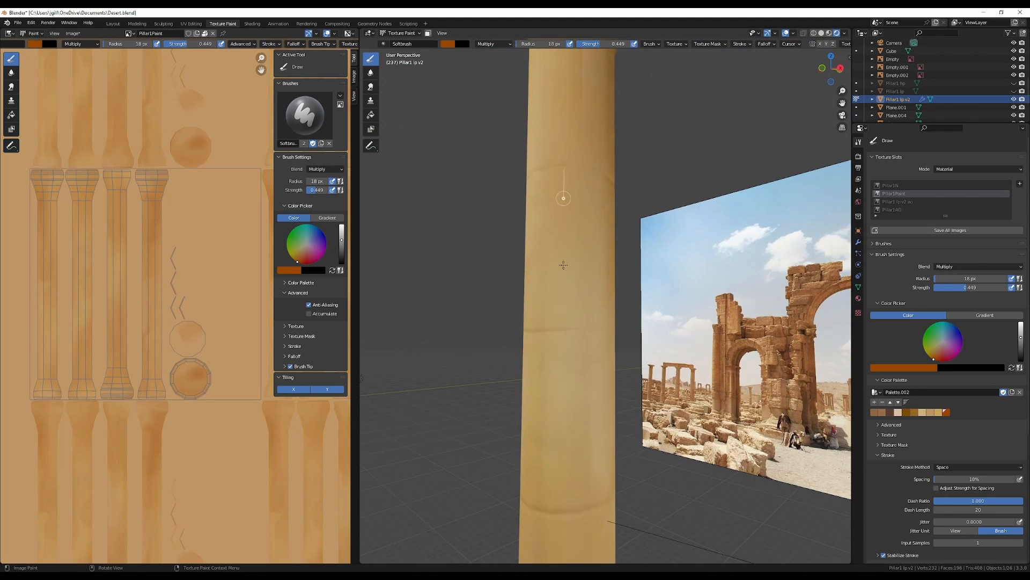
middle_drag(570, 274, 598, 314)
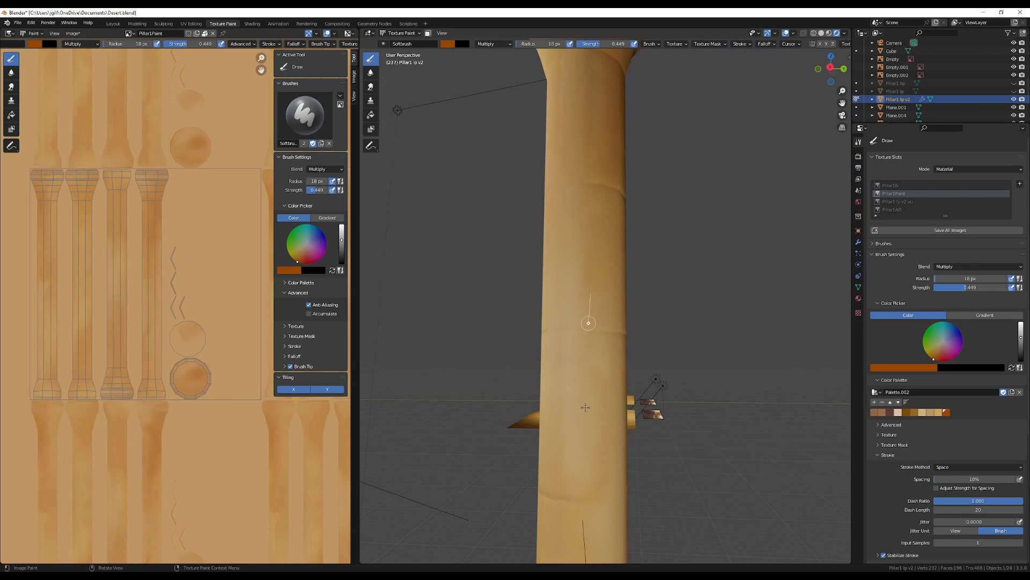
middle_drag(590, 448, 572, 308)
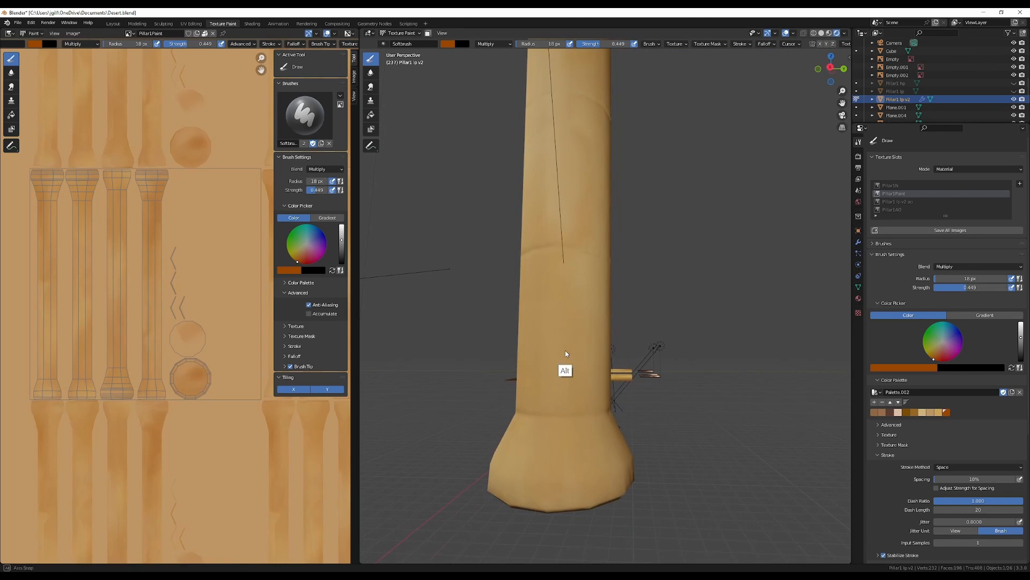
middle_drag(567, 354, 571, 206)
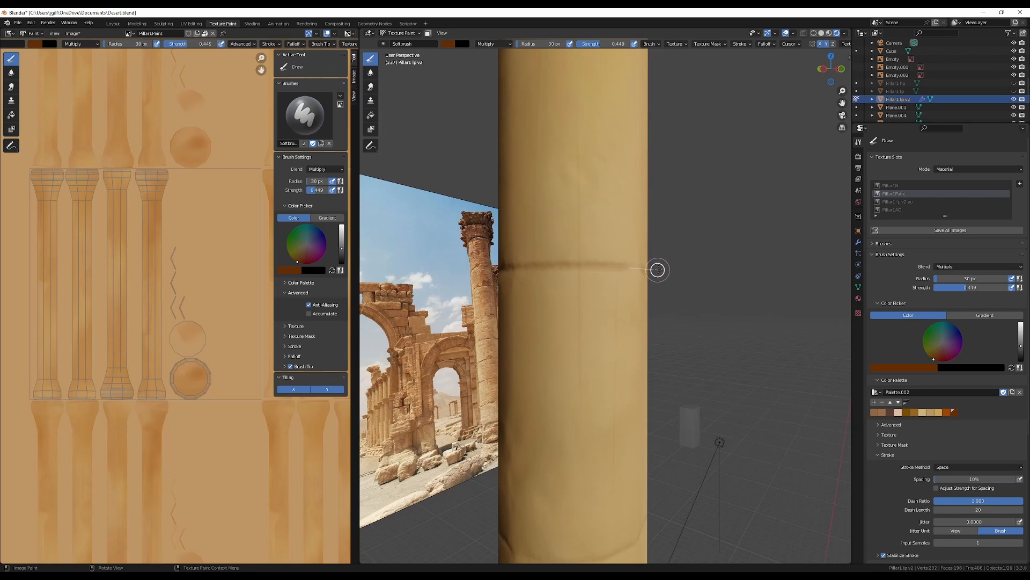
- Paint dark brown lines along the shaft joints with the Multiply brush at 38 px radius
middle_drag(665, 269, 525, 238)
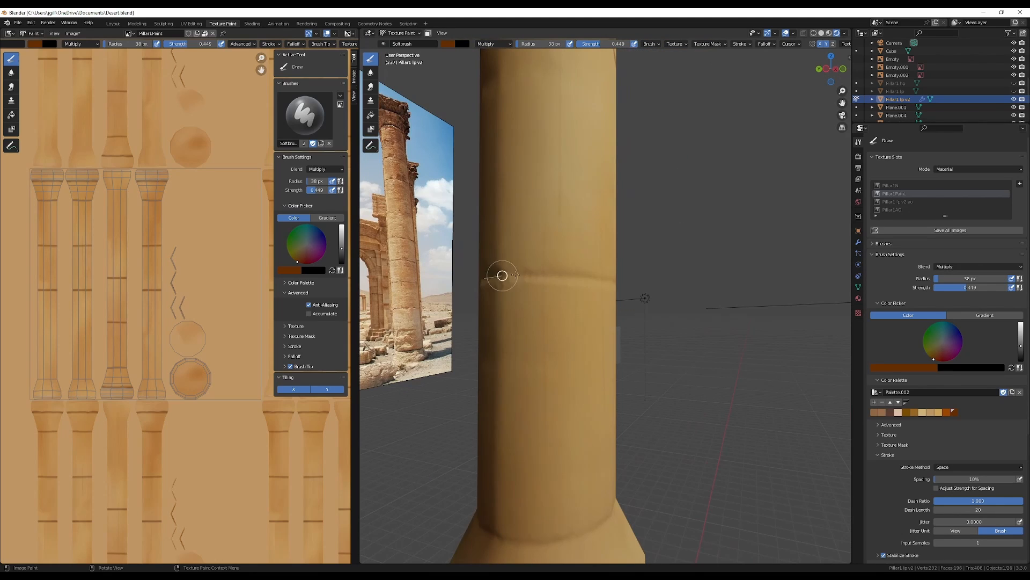
drag(515, 274, 638, 285)
middle_drag(638, 285, 583, 298)
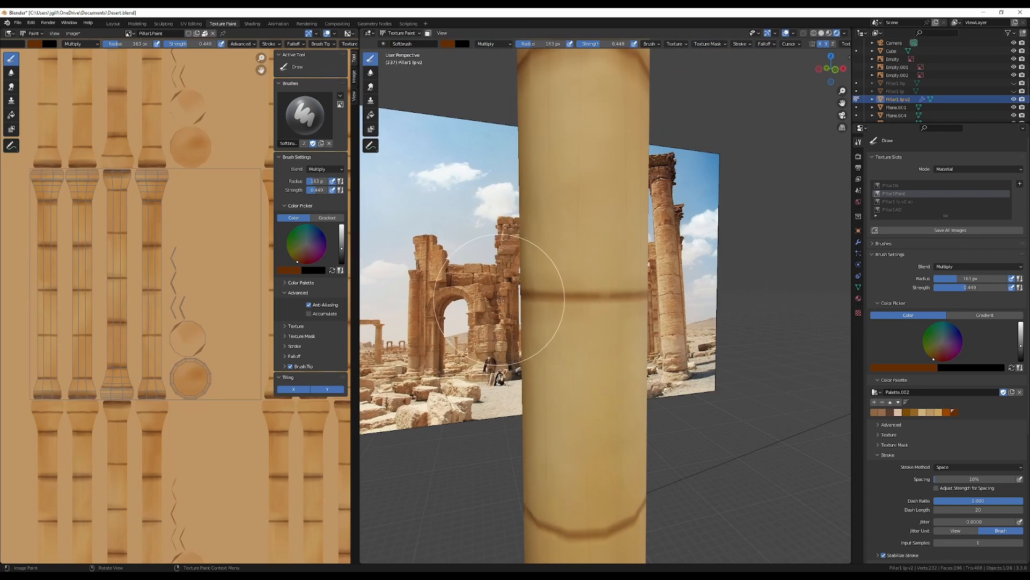
- Shade broad soft bands around the shaft joints with the dark brown Multiply brush, starting at 163 px radius
drag(510, 298, 721, 296)
middle_drag(719, 298, 612, 294)
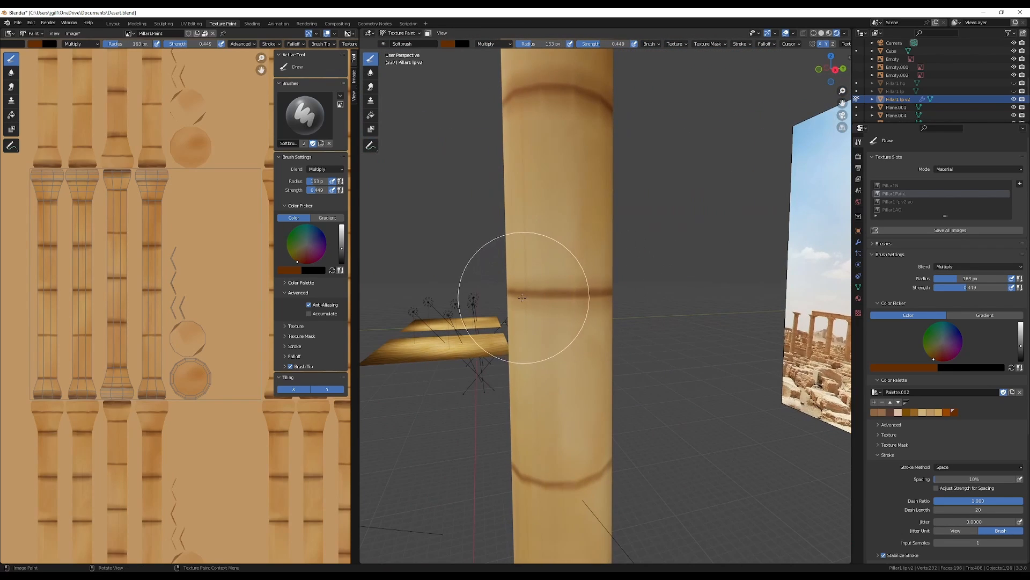
key(bracketright)
key(bracketright)
drag(497, 297, 655, 285)
- Shade around the joint above the pillar's base with the Multiply brush at 128 px radius, and save the file
mouse_move(607, 368)
mouse_down()
mouse_move(737, 368)
mouse_move(646, 371)
mouse_move(614, 420)
mouse_move(790, 357)
mouse_move(650, 370)
mouse_up()
alt+drag(735, 344, 633, 350)
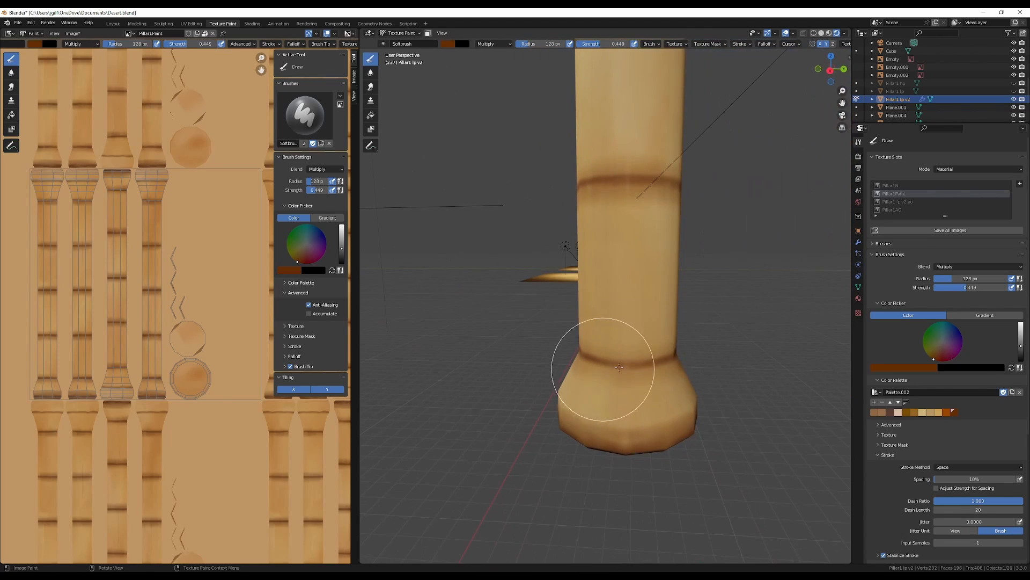
mouse_move(717, 353)
alt+mouse_down()
mouse_move(617, 363)
mouse_move(735, 351)
mouse_move(637, 355)
alt+mouse_up()
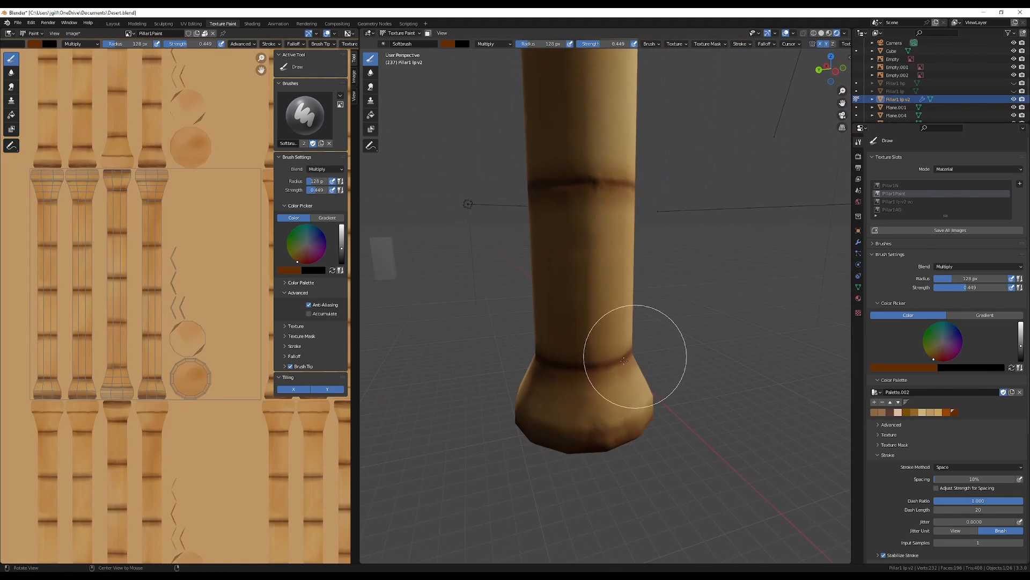
drag(573, 367, 638, 358)
key(ctrl+s)
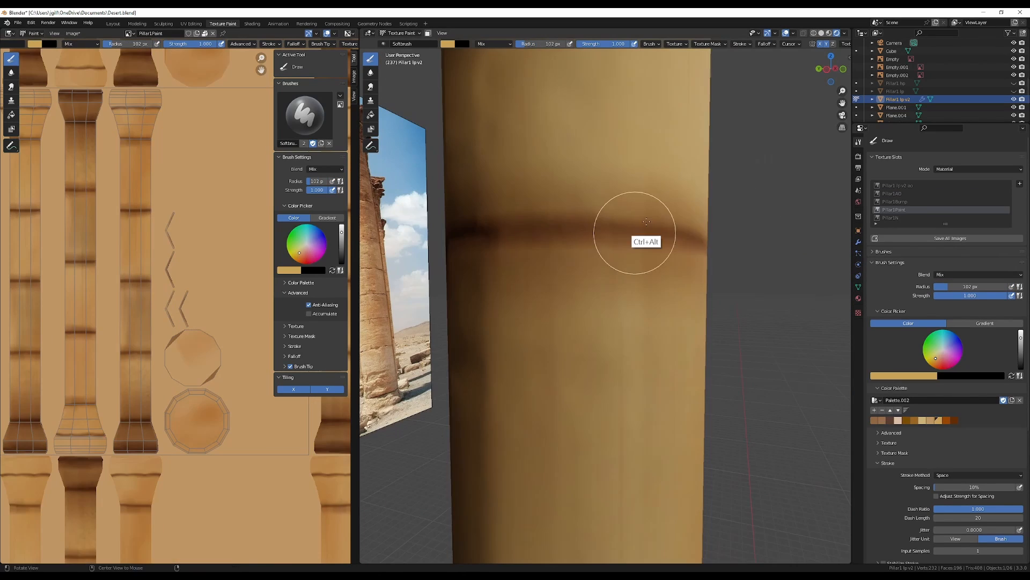
- Paint thin light tan highlight lines beneath the dark shaft joints, using Screen blend and a 23 px radius
ctrl+alt+drag(647, 221, 575, 219)
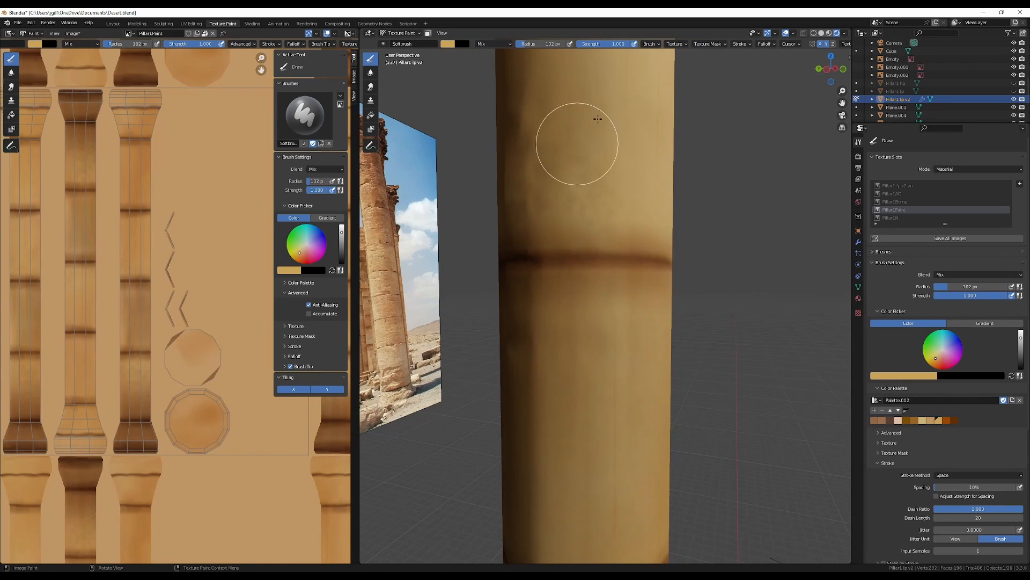
alt+drag(704, 154, 553, 302)
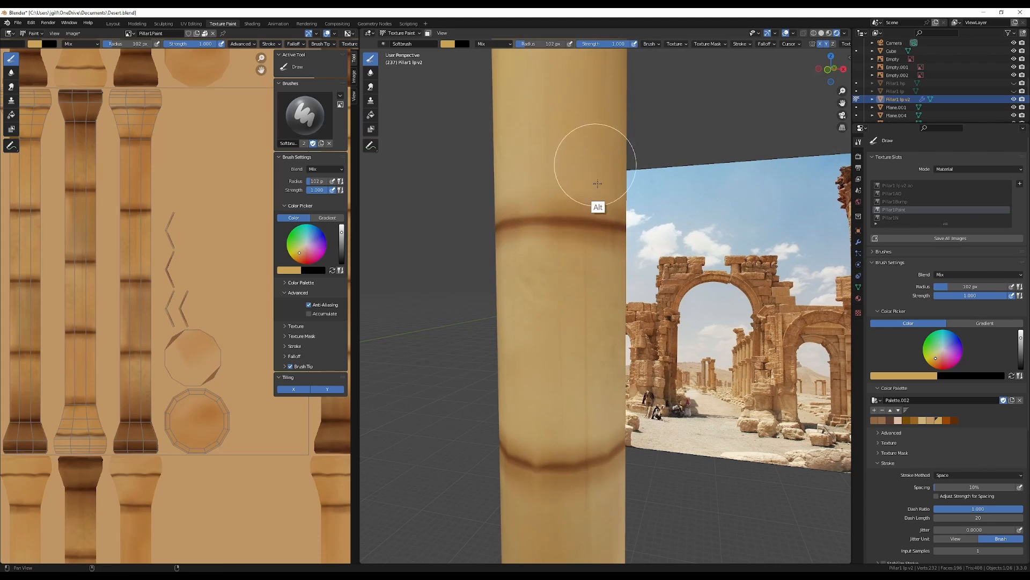
alt+shift+drag(598, 182, 569, 346)
alt+drag(586, 195, 517, 127)
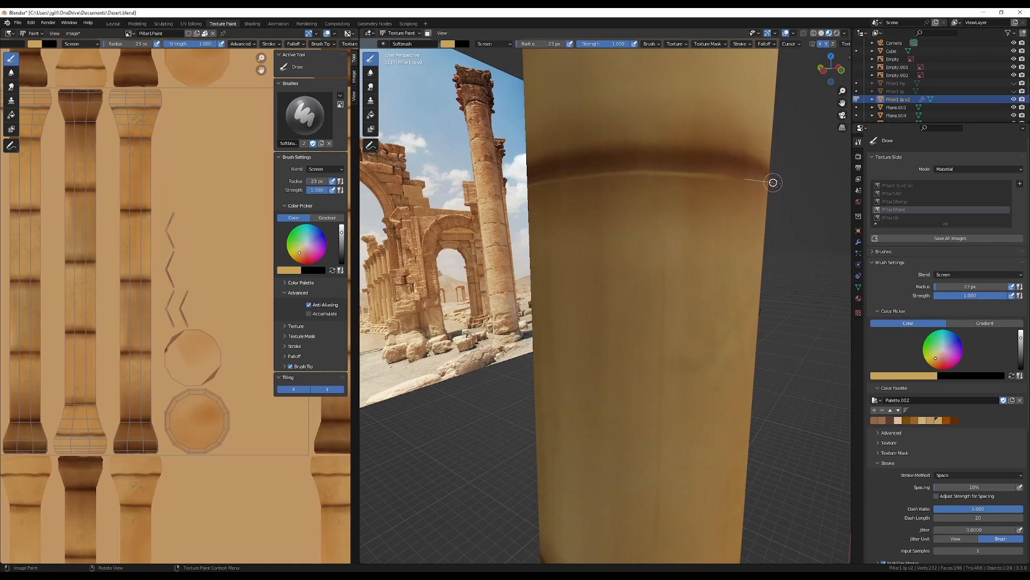
drag(774, 183, 785, 187)
drag(524, 173, 535, 171)
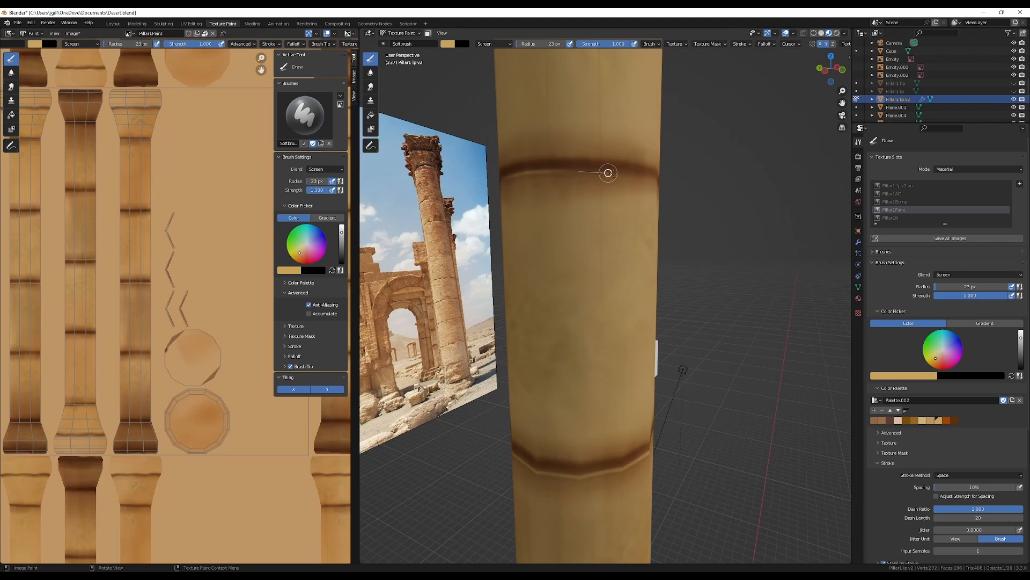
drag(680, 181, 686, 184)
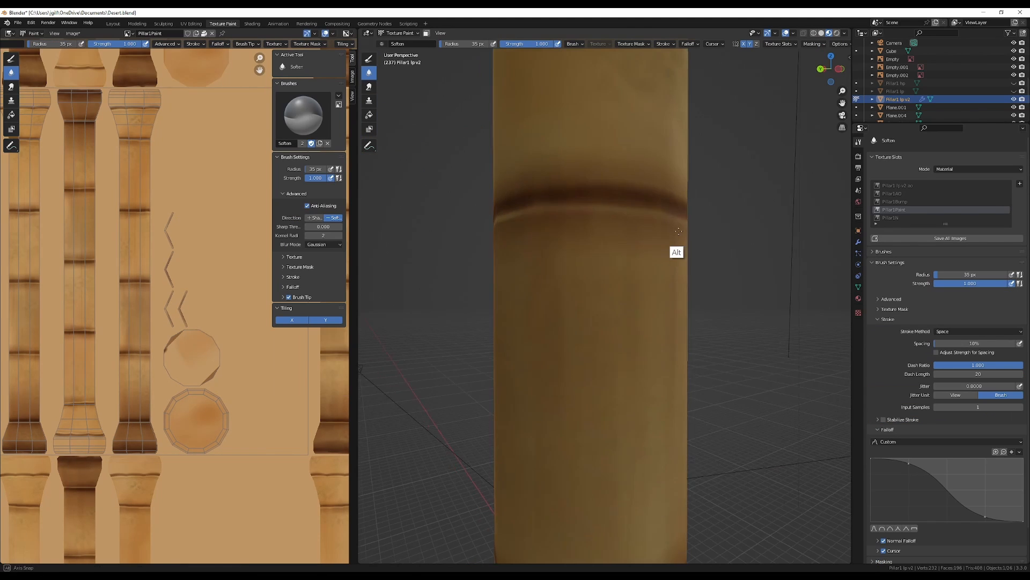
- Blur the highlight lines along the joints with the Soften brush at 35 px radius
shift+middle_drag(675, 250, 512, 242)
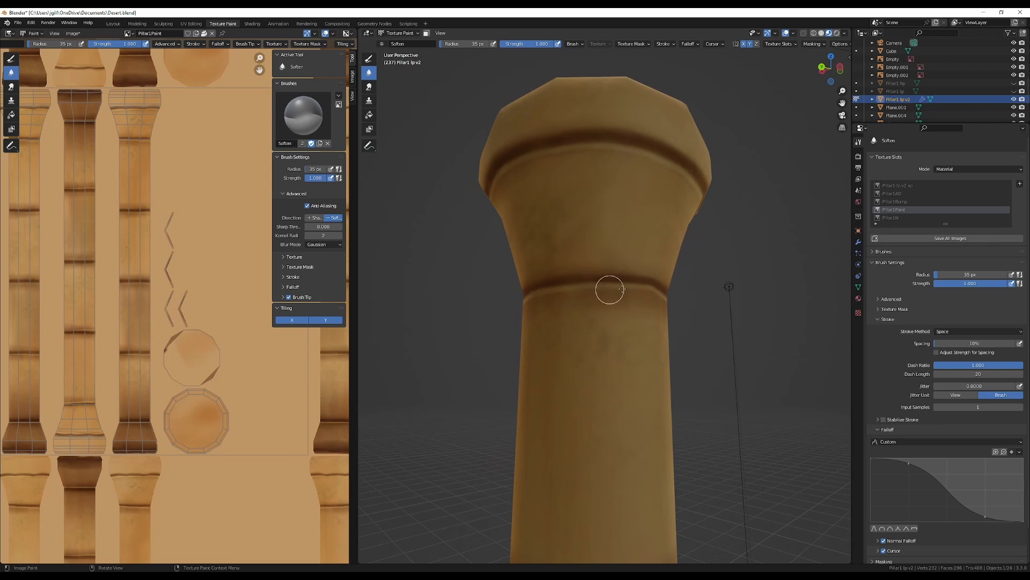
middle_drag(652, 296, 565, 221)
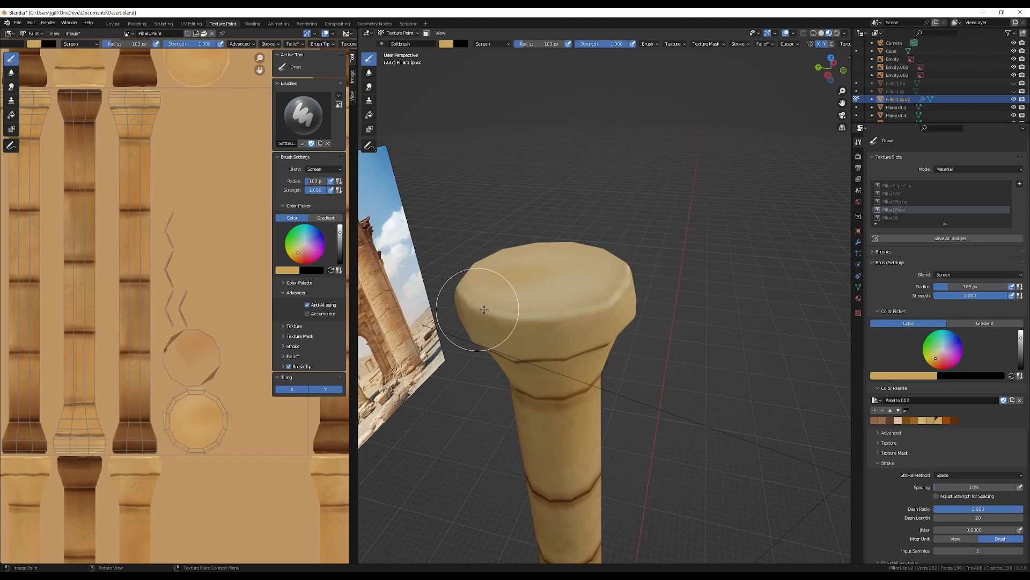
- Brighten the capital's top and rim with the tan Screen brush at 103 px radius, and the upper shaft at 144 px
mouse_move(575, 305)
middle_down()
mouse_move(619, 305)
mouse_move(474, 275)
middle_up()
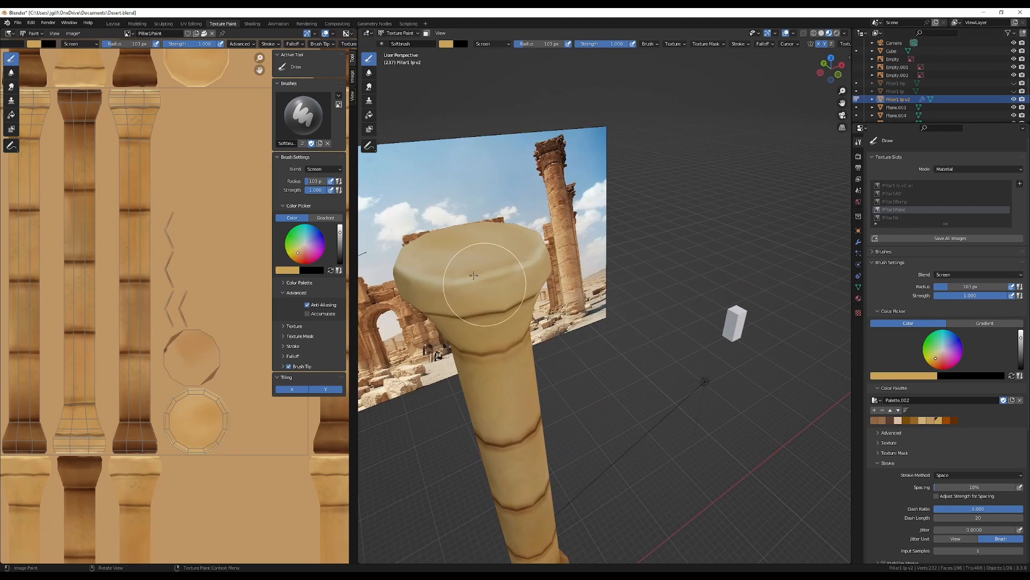
drag(499, 269, 451, 279)
middle_drag(451, 279, 515, 285)
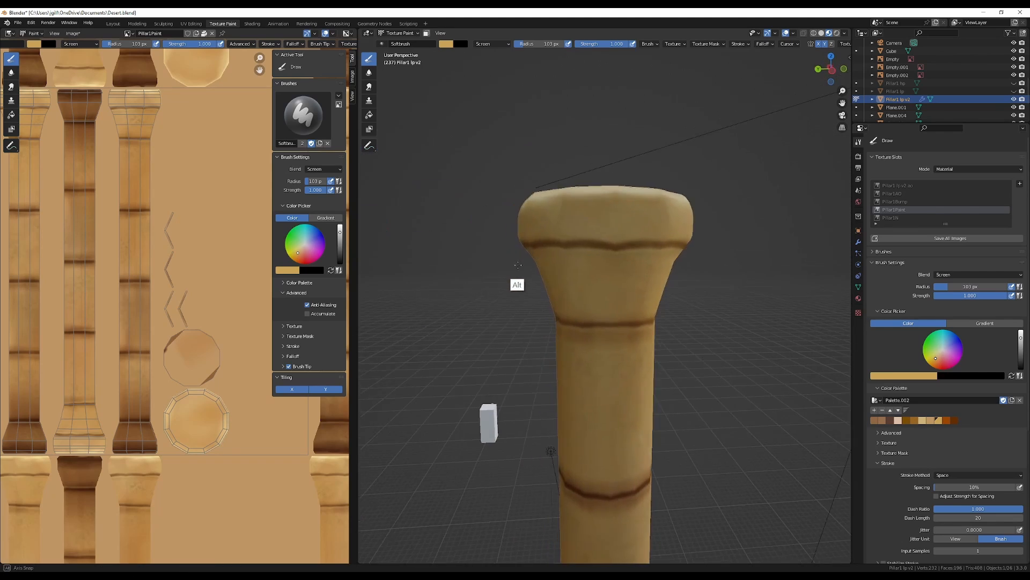
mouse_move(515, 285)
middle_down()
mouse_move(603, 316)
mouse_move(603, 329)
mouse_move(609, 258)
mouse_move(459, 314)
middle_up()
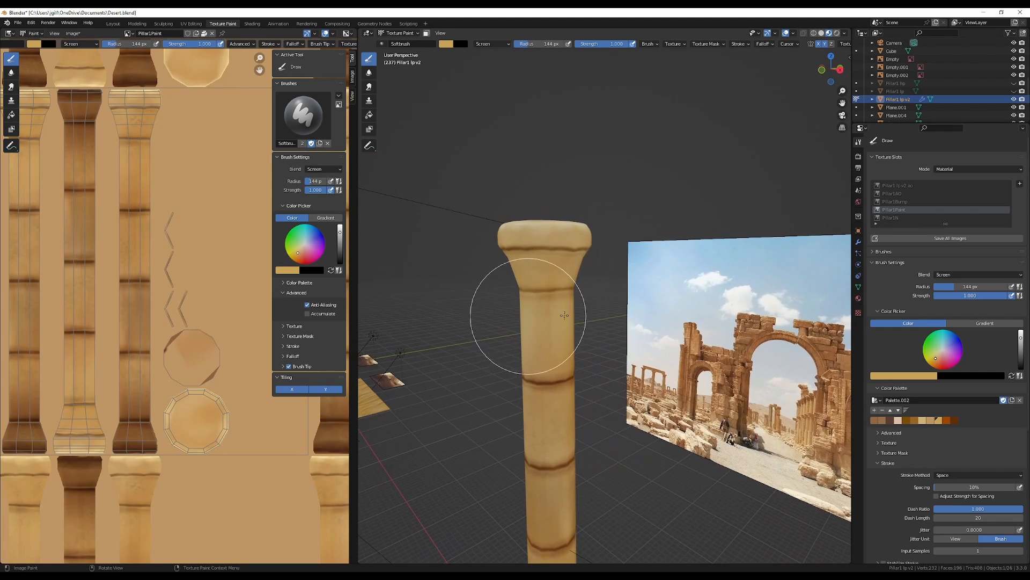
drag(526, 312, 597, 315)
alt+middle_drag(603, 314, 698, 298)
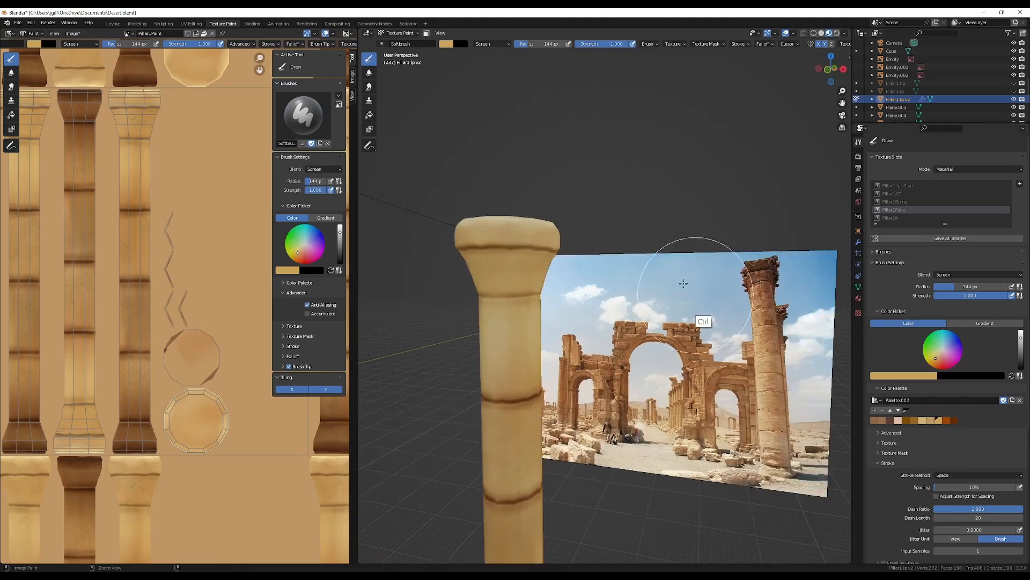
- Brighten the pillar's shaft with the tan Screen brush at 244 px radius, and check the whole pillar against the reference photo
drag(617, 355, 564, 354)
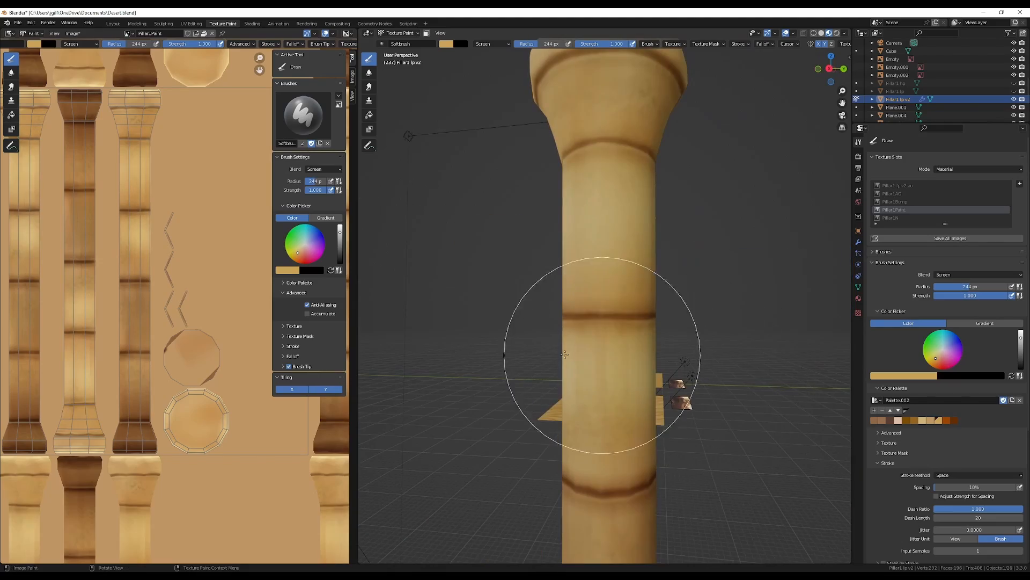
middle_drag(602, 355, 706, 408)
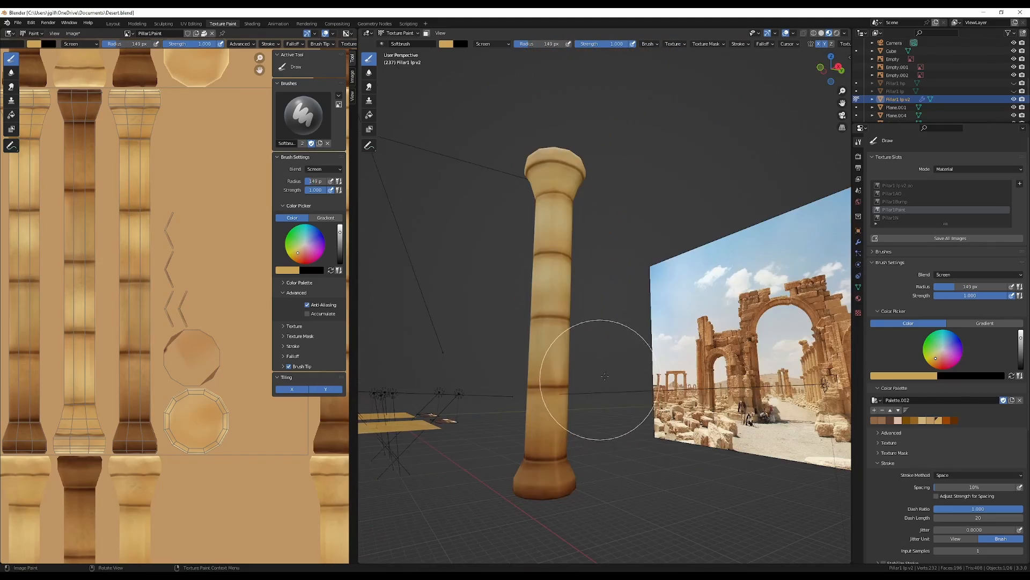
alt+middle_drag(605, 376, 768, 381)
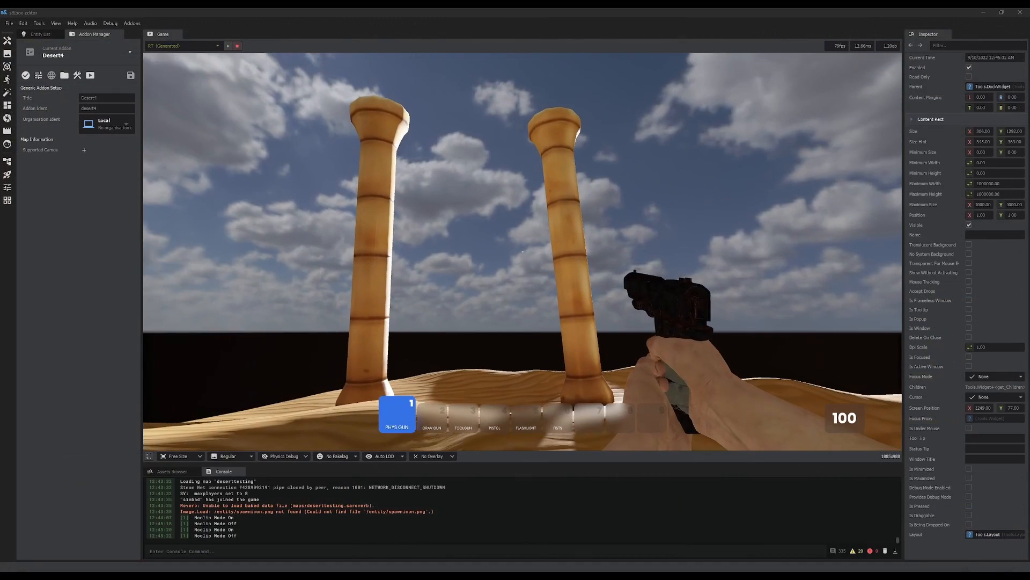
- Switch to the s&box game view and examine the textured pillars on the sand dunes from several sides
key(d)
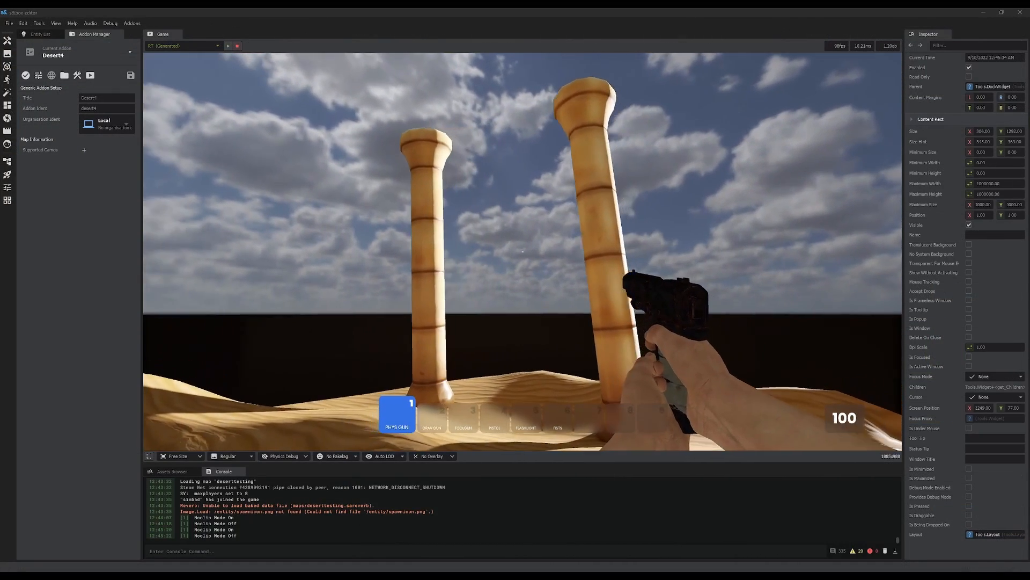
key(d)
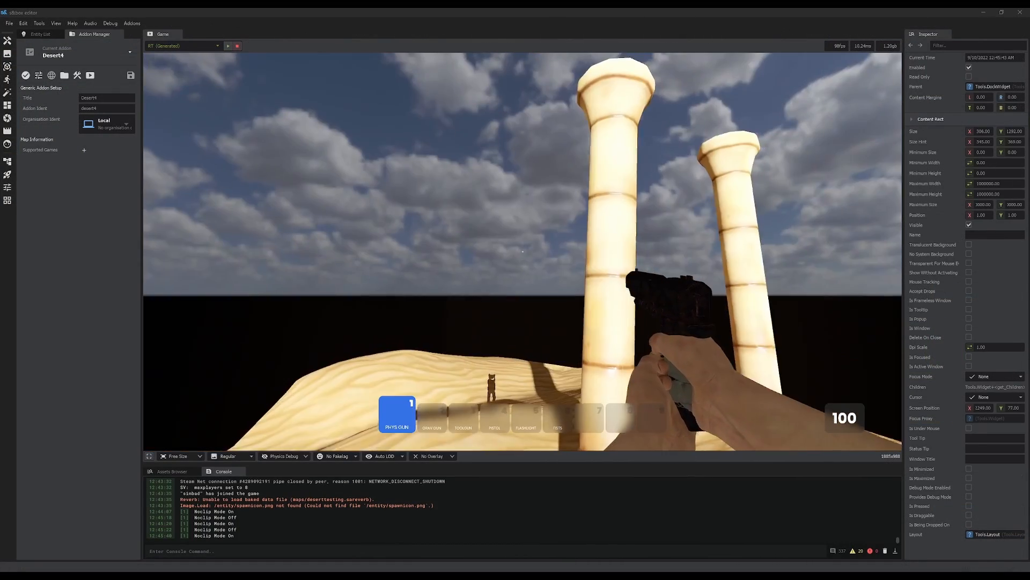
key(d)
key(d)
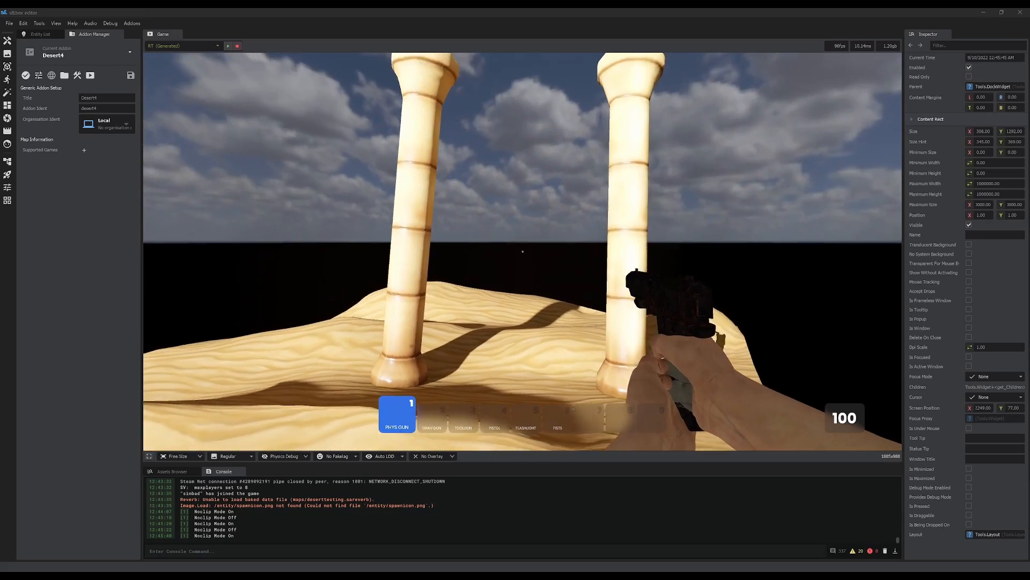
key(d)
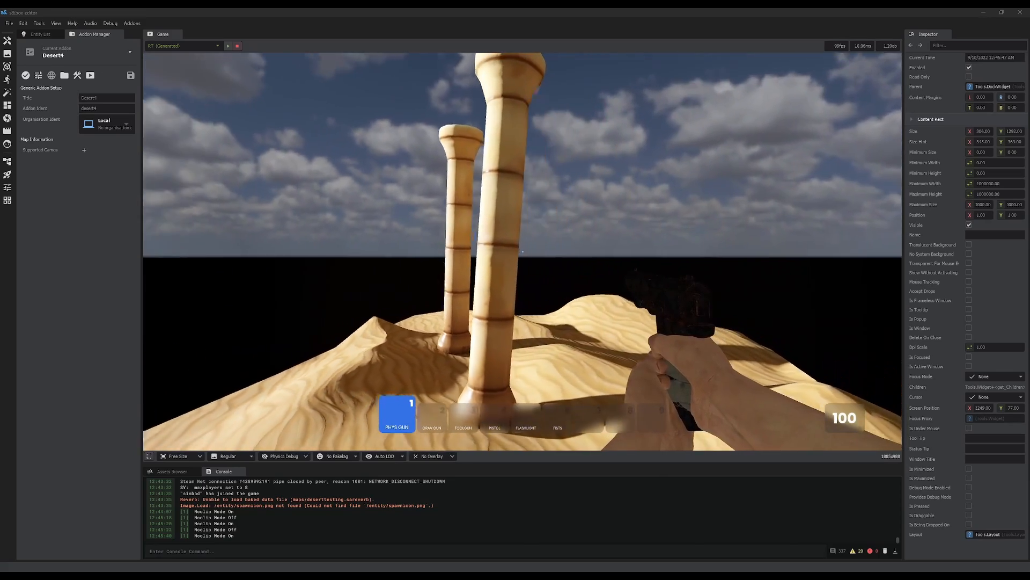
key(d)
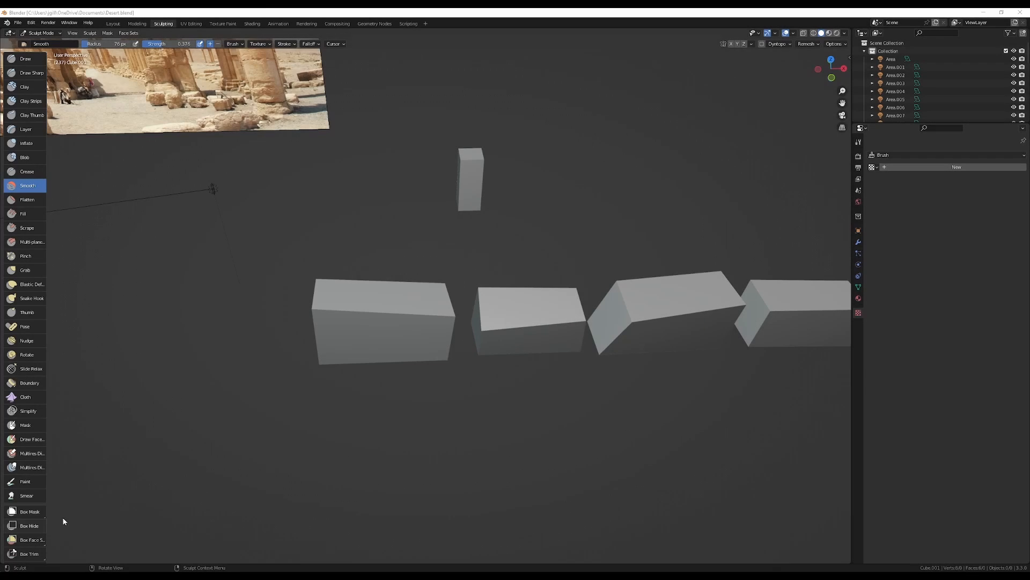
- In Blender, sculpt the first rectangular block with the Clay brush at 115 px, and carve down its sharp edges at 56 px
middle_drag(345, 457, 353, 453)
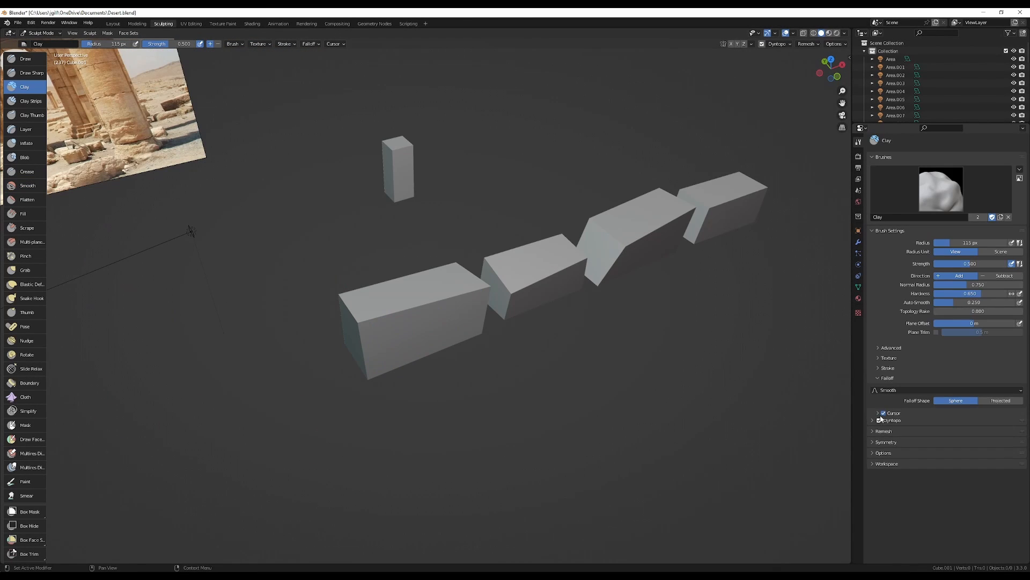
scroll(441, 365, up, 3)
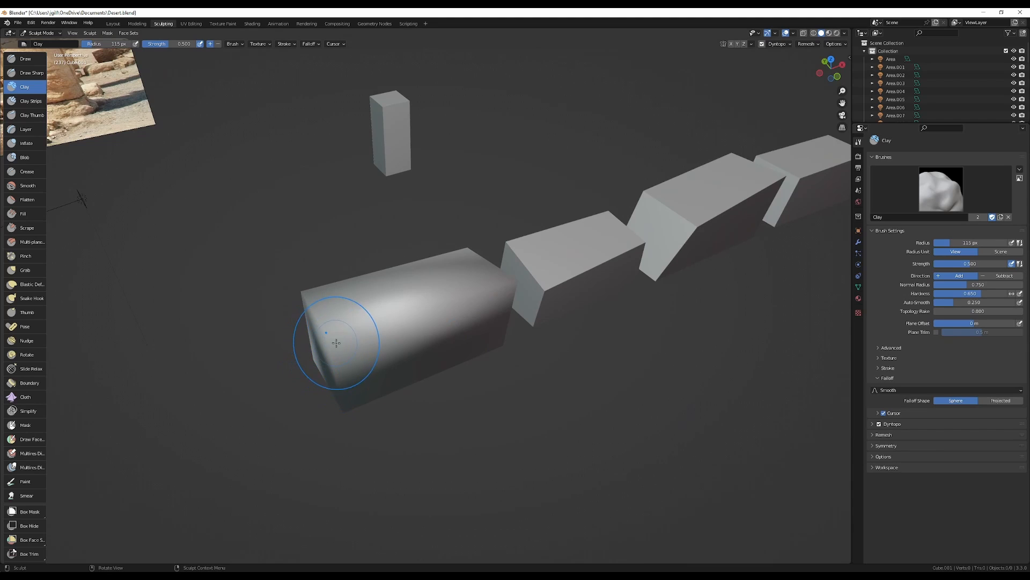
mouse_move(335, 342)
mouse_down()
mouse_move(459, 346)
mouse_move(456, 370)
mouse_move(479, 292)
mouse_up()
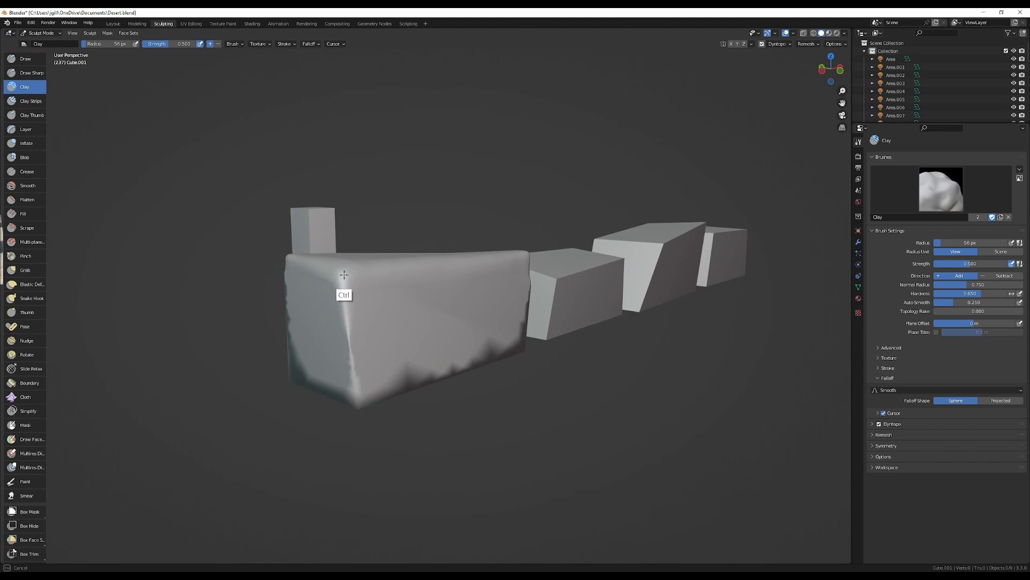
ctrl+drag(340, 273, 356, 424)
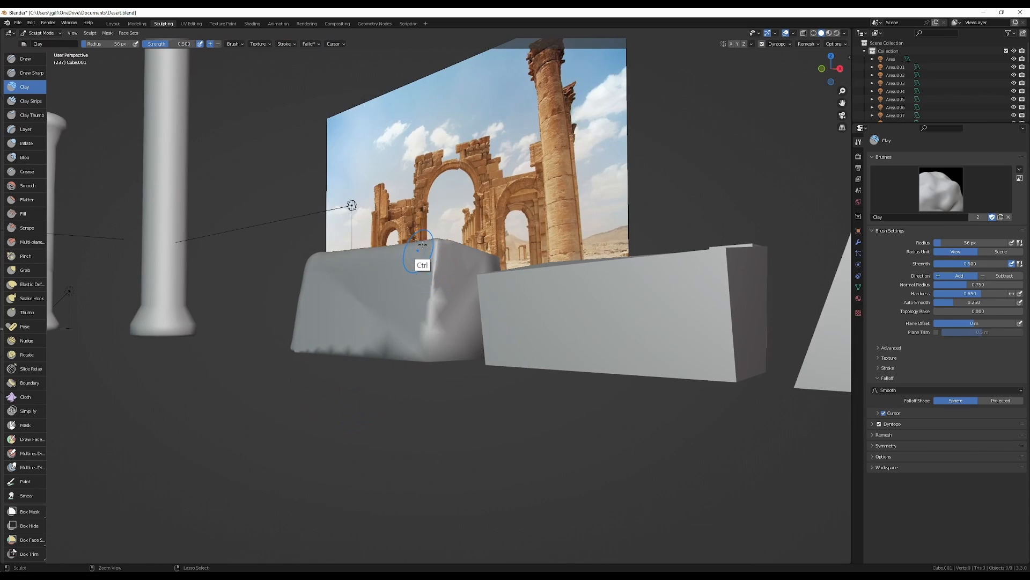
mouse_move(421, 260)
ctrl+mouse_down()
mouse_move(433, 272)
mouse_move(426, 381)
ctrl+mouse_up()
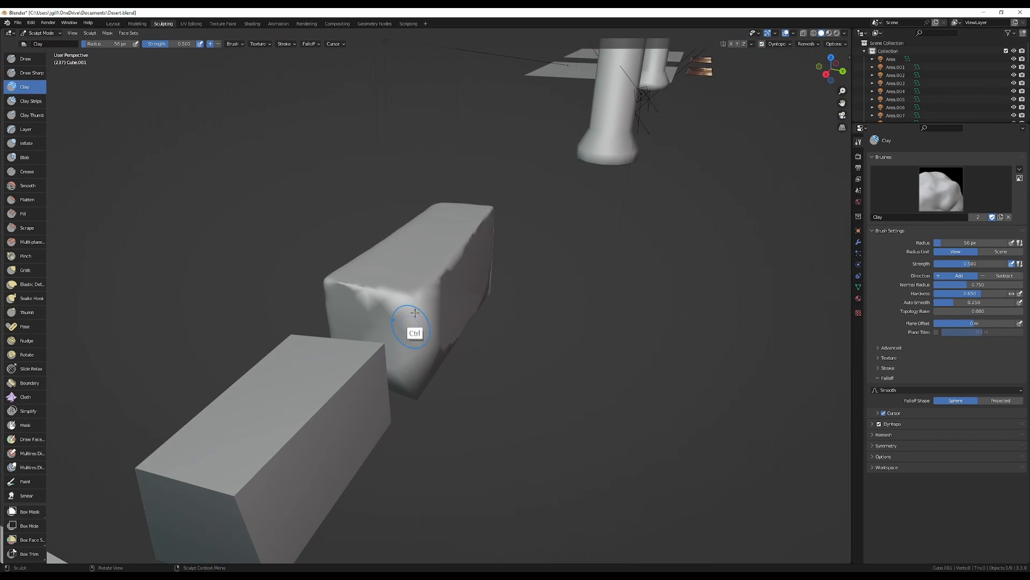
ctrl+drag(414, 312, 414, 411)
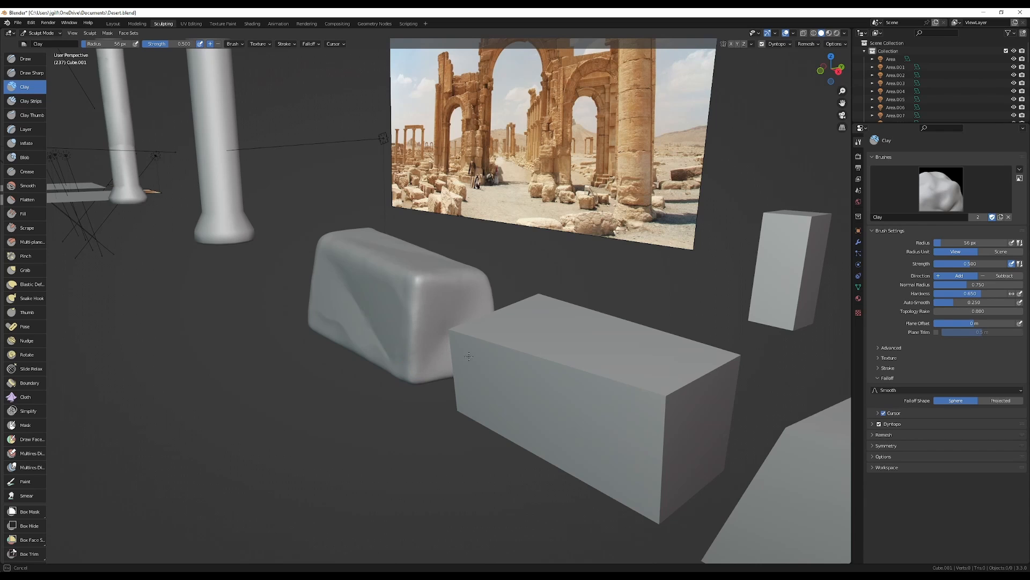
- Carve the block's front faces and vertical corners further with the subtracting Clay brush at 56 px radius for a worn shape
alt+drag(486, 292, 498, 344)
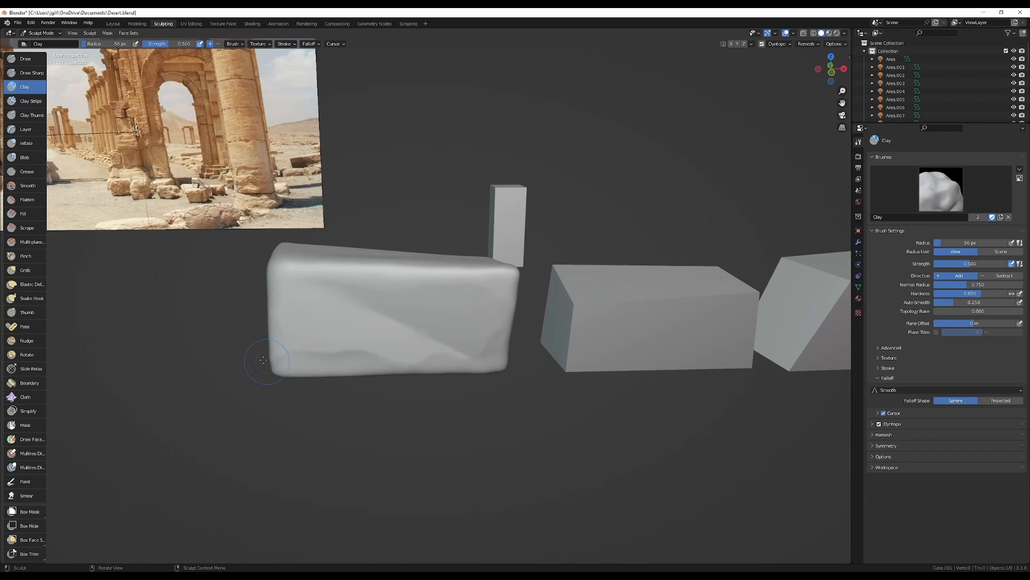
drag(416, 350, 416, 351)
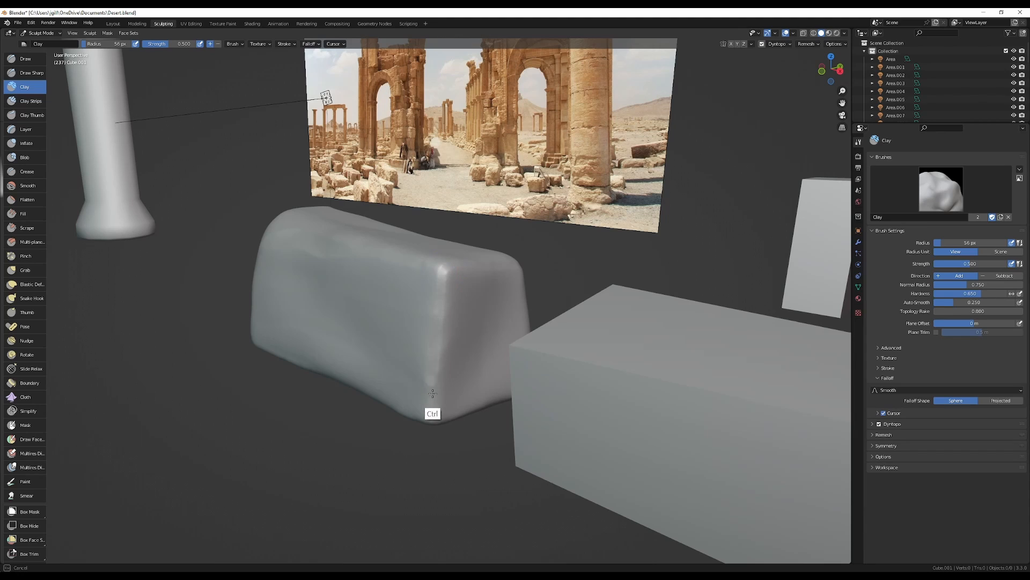
alt+drag(444, 397, 347, 364)
mouse_move(347, 363)
ctrl+mouse_down()
mouse_move(441, 394)
mouse_move(446, 371)
mouse_move(430, 373)
ctrl+mouse_up()
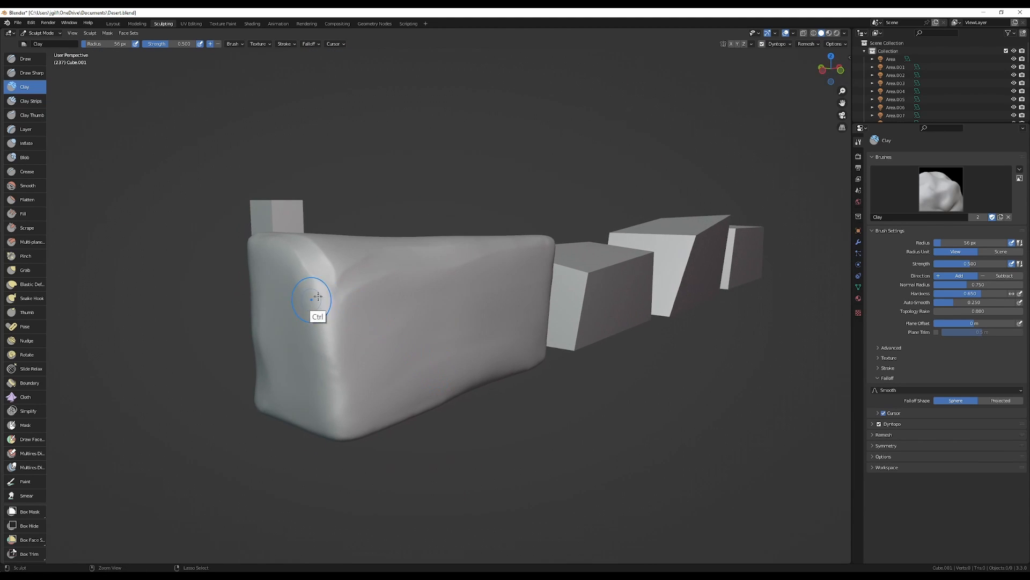
ctrl+drag(333, 283, 334, 363)
- Soften the carved block's edges and faces with the Smooth brush at 76 px radius and 0.376 strength, and save the file
click(27, 185)
alt+drag(477, 220, 514, 249)
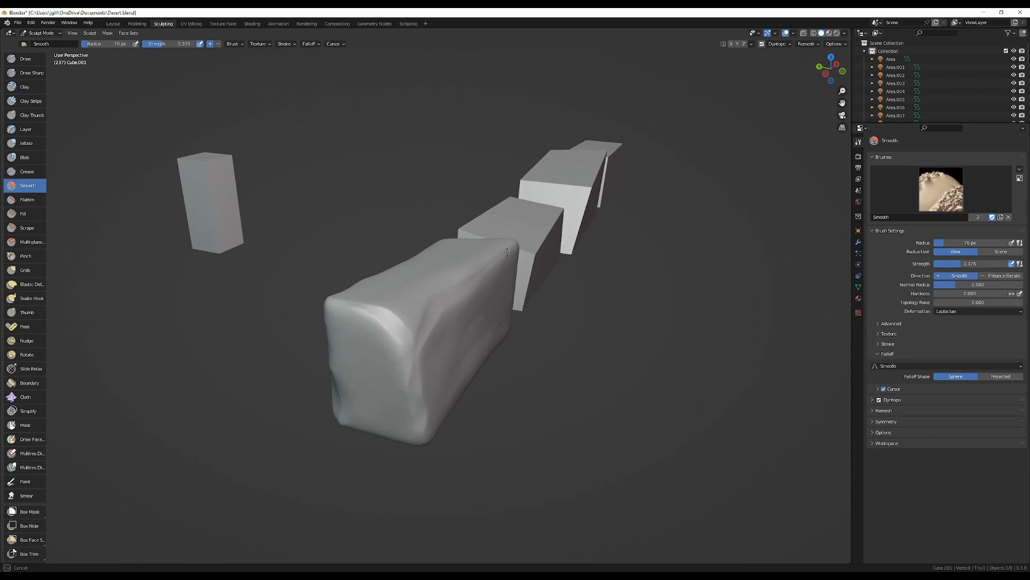
alt+drag(433, 309, 488, 311)
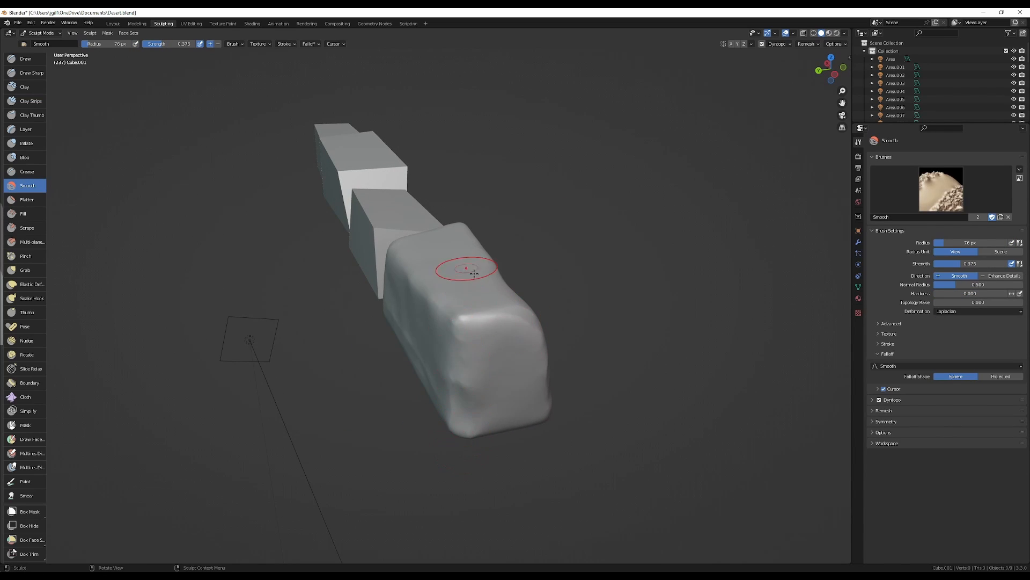
key(ctrl+s)
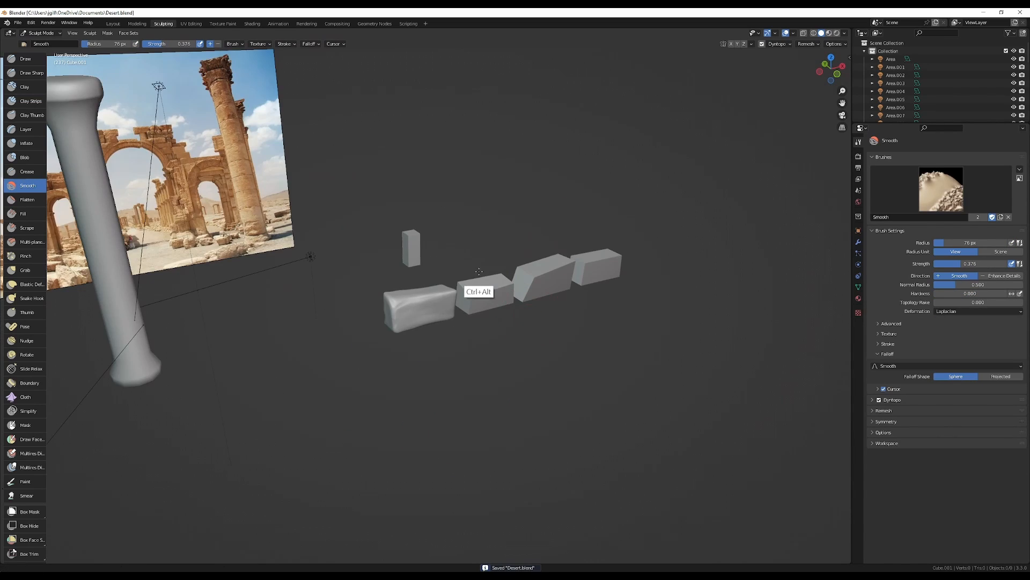
ctrl+alt+drag(453, 281, 451, 276)
mouse_move(495, 207)
ctrl+alt+mouse_down()
mouse_move(488, 219)
mouse_move(464, 205)
mouse_move(462, 242)
ctrl+alt+mouse_up()
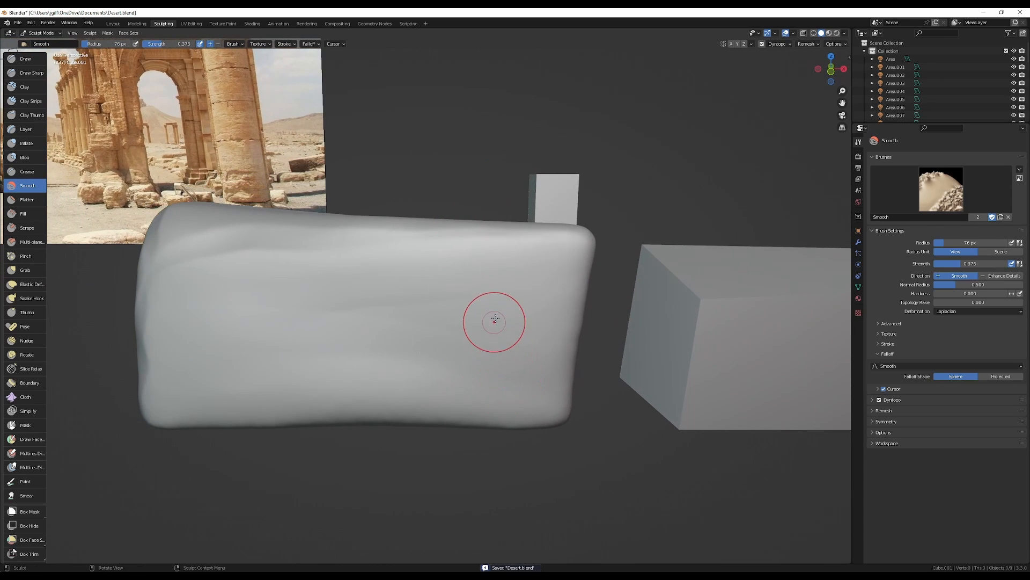
mouse_move(210, 351)
alt+shift+mouse_down()
mouse_move(395, 390)
mouse_move(403, 424)
mouse_move(282, 441)
mouse_move(252, 394)
mouse_move(337, 440)
alt+shift+mouse_up()
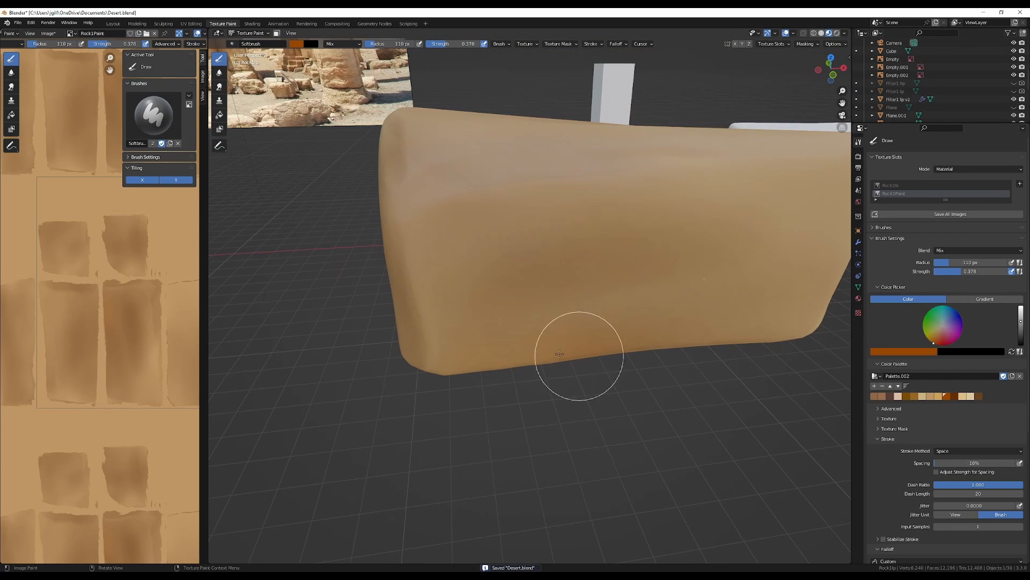
- Paint dark brown shading on the sides of Rock1lp with the Mix Softbrush at 57 px radius and 0.378 strength
mouse_move(559, 354)
middle_down()
mouse_move(566, 436)
mouse_move(676, 254)
middle_up()
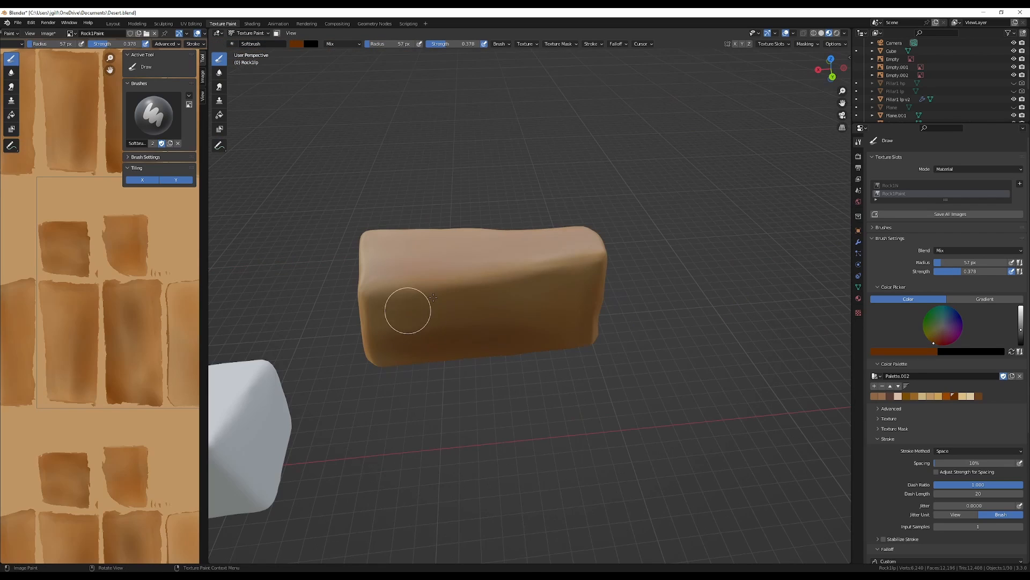
drag(540, 312, 559, 331)
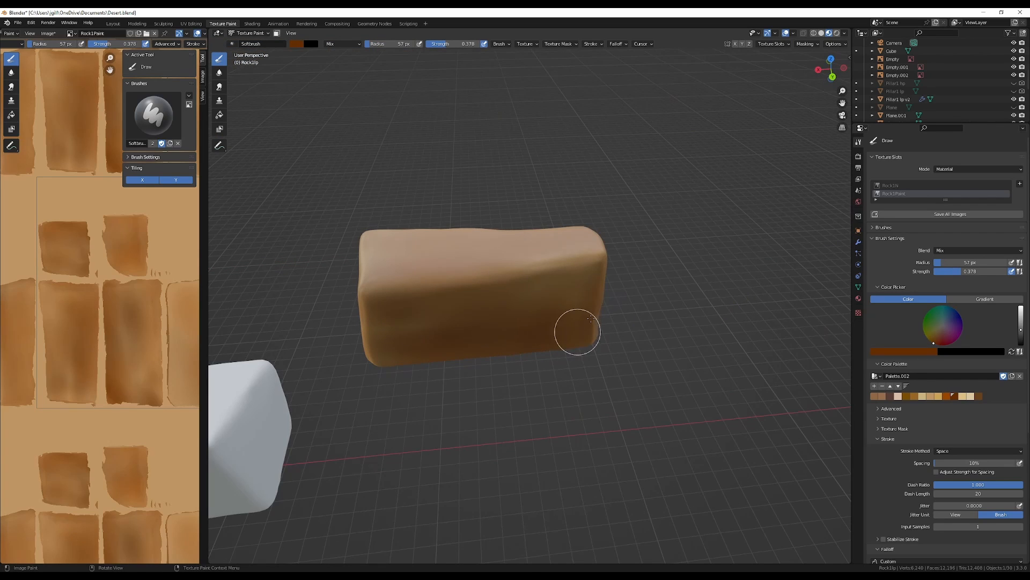
mouse_move(483, 262)
middle_down()
mouse_move(593, 299)
mouse_move(512, 300)
middle_up()
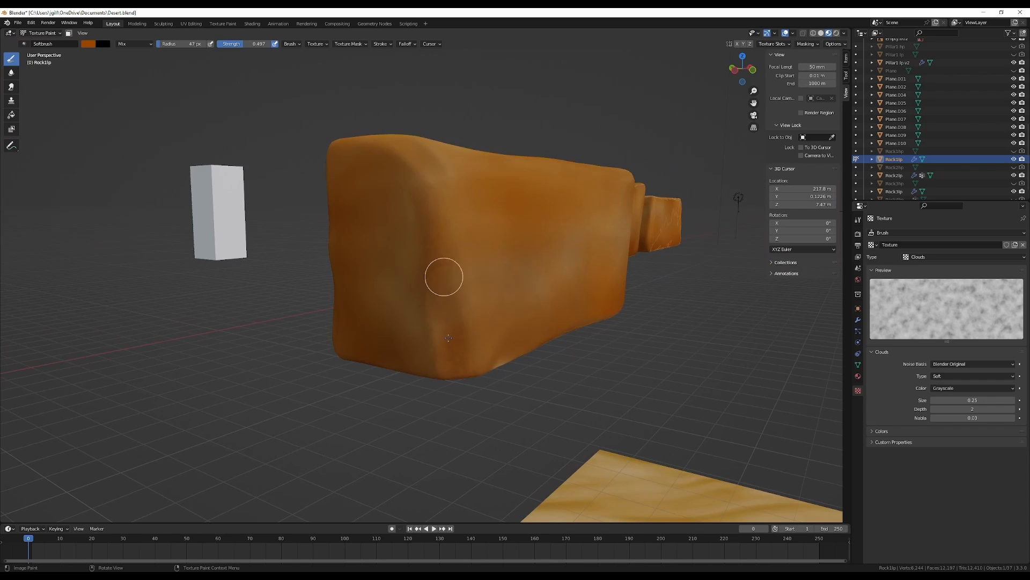
- Paint orange-brown tones around Rock1lp, Rock2lp and Rock3lp with the Mix Softbrush at 0.497 strength, using 47, 87 and 52 px radii
ctrl+middle_drag(454, 409, 491, 341)
middle_drag(595, 230, 486, 262)
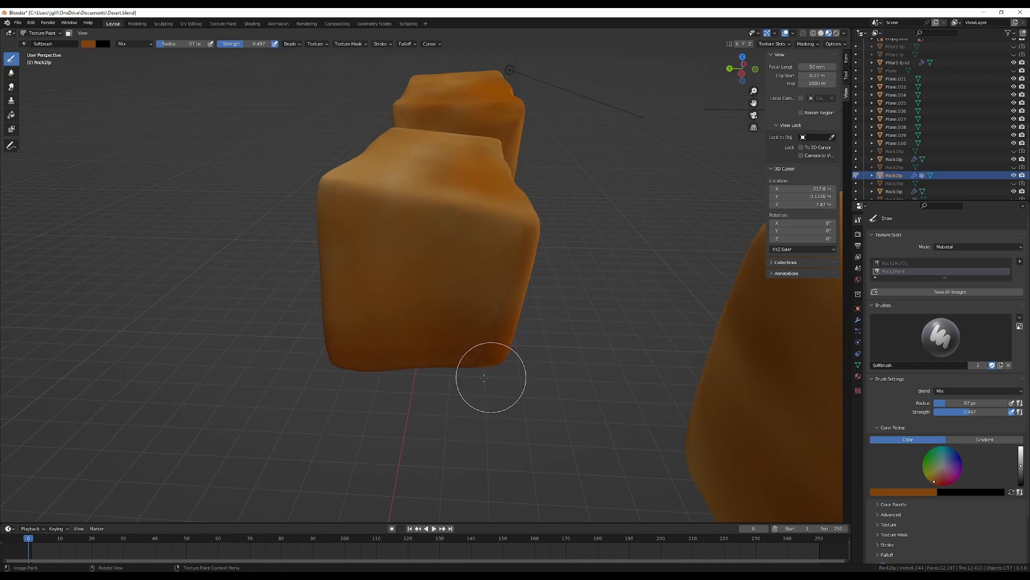
middle_drag(420, 395, 538, 382)
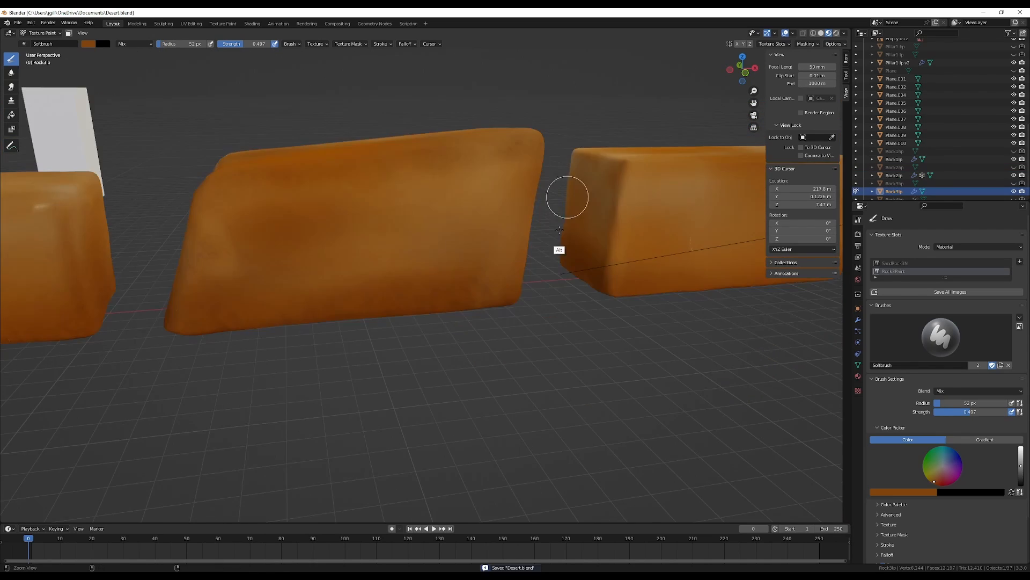
mouse_move(559, 249)
middle_down()
mouse_move(553, 288)
mouse_move(582, 285)
mouse_move(560, 258)
middle_up()
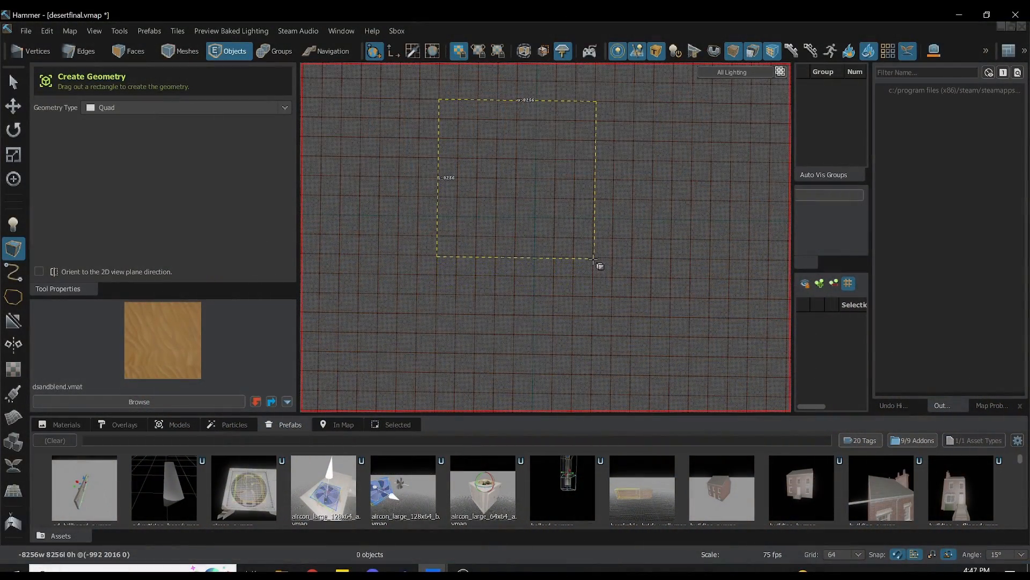
- In Hammer, create an 8256 by 8256 dsandblend ground quad, divided by a 20 by 20 quad slice and Level 3 subdivision
key(Return)
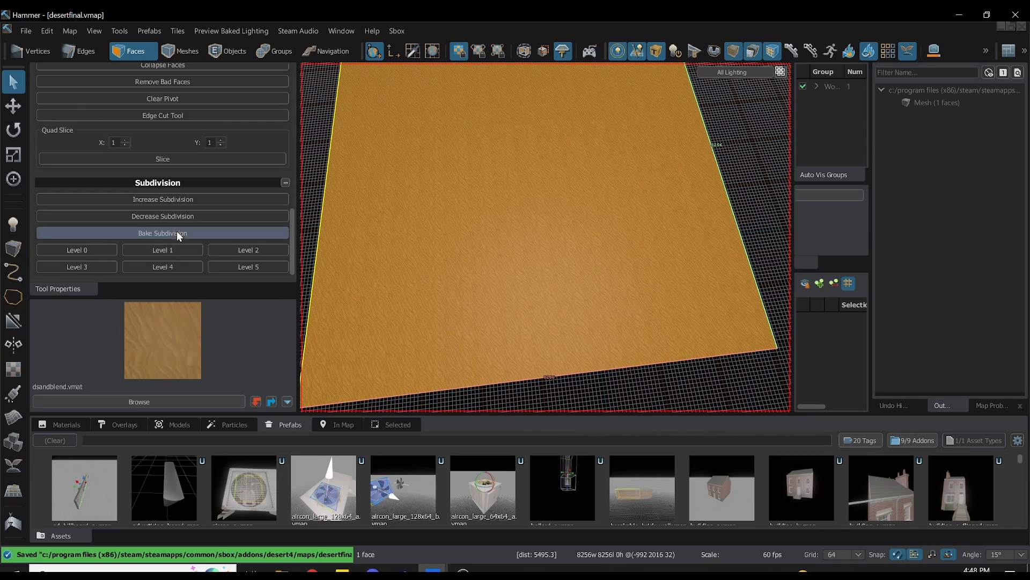
text(20)
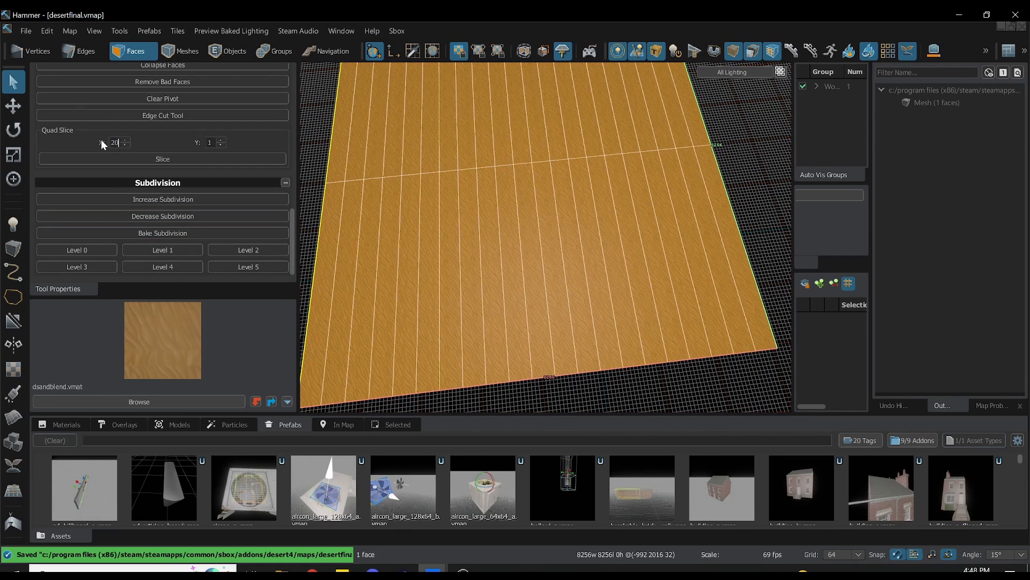
key(Tab)
text(20)
click(214, 159)
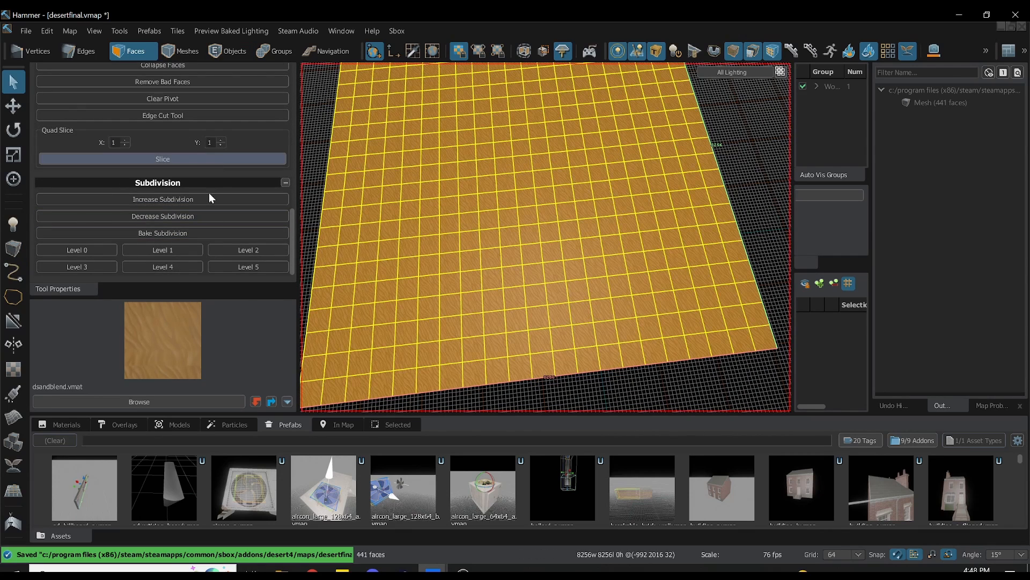
click(105, 263)
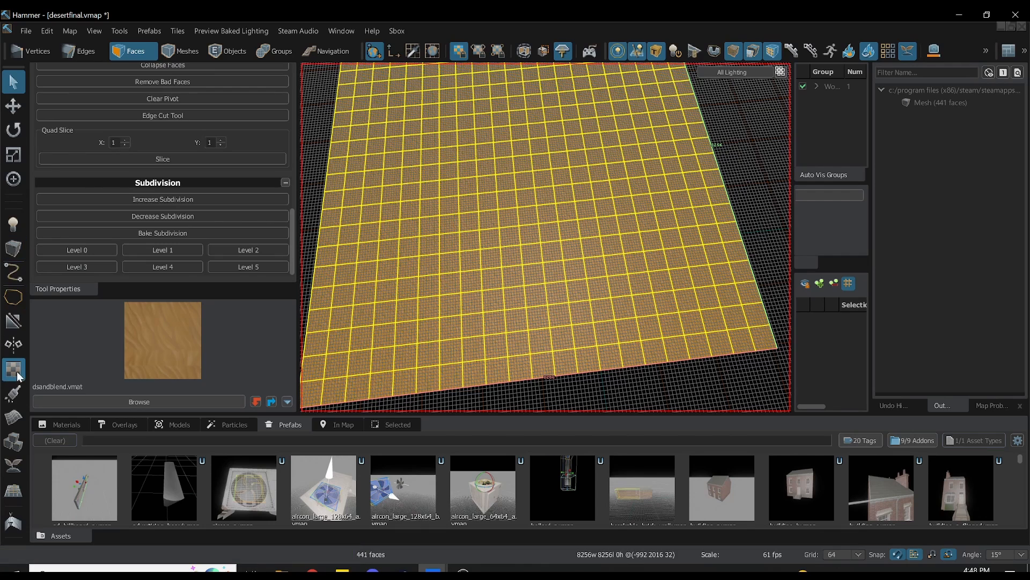
- Sculpt long, winding dune ridges across the ground plane with the displacement brush at 134.46 radius and 50 strength
click(13, 417)
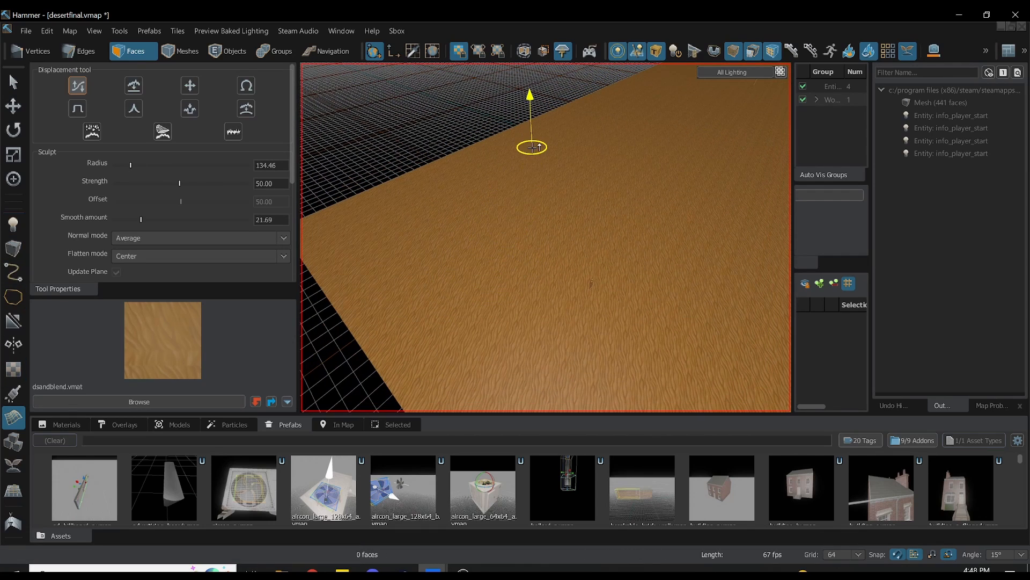
mouse_move(531, 147)
mouse_down()
mouse_move(543, 345)
mouse_move(512, 315)
mouse_up()
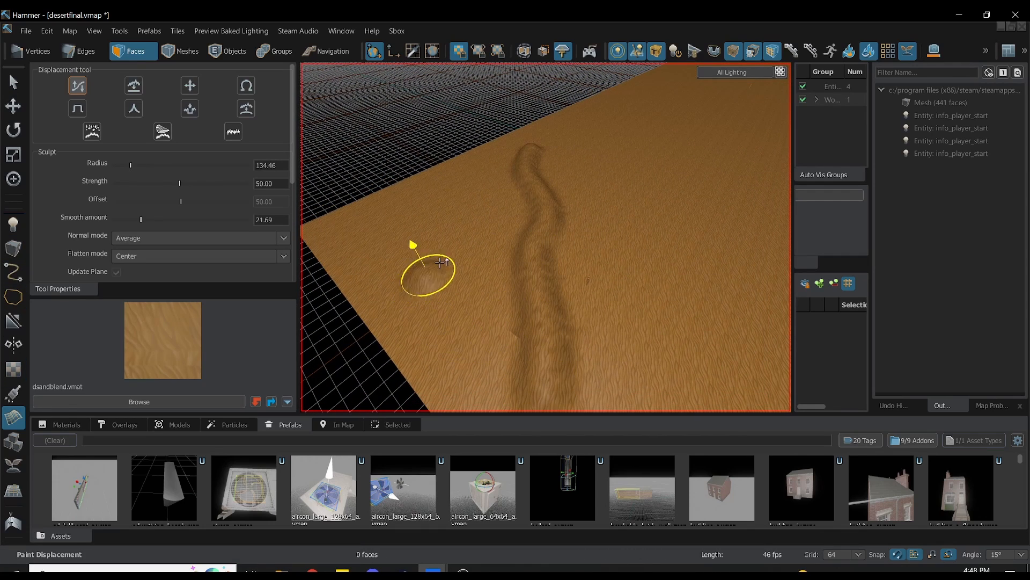
drag(440, 263, 462, 173)
drag(351, 211, 368, 313)
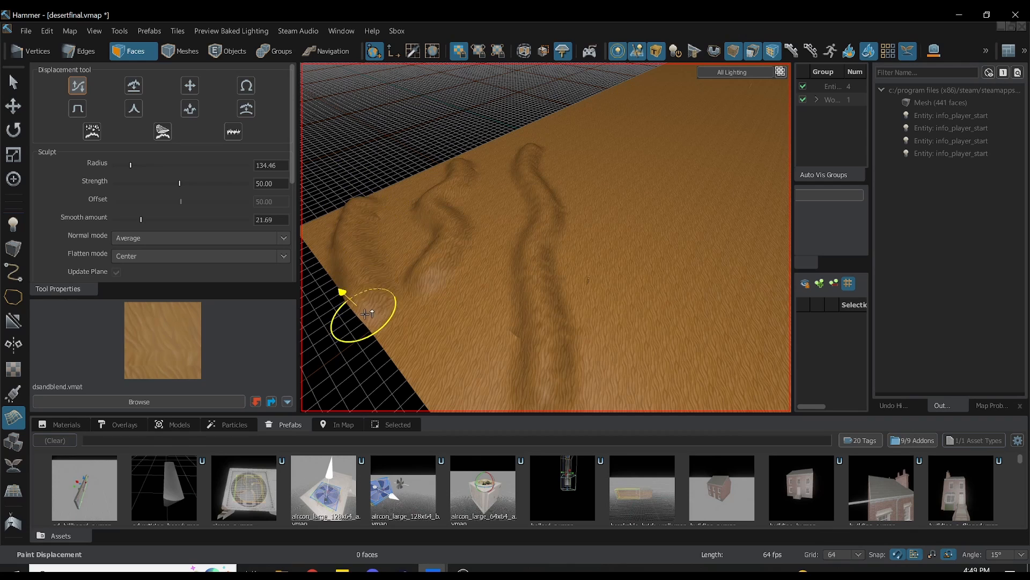
mouse_move(595, 303)
right_down()
mouse_move(522, 262)
mouse_move(611, 295)
right_up()
mouse_move(408, 219)
right_down()
mouse_move(546, 237)
mouse_move(450, 243)
right_up()
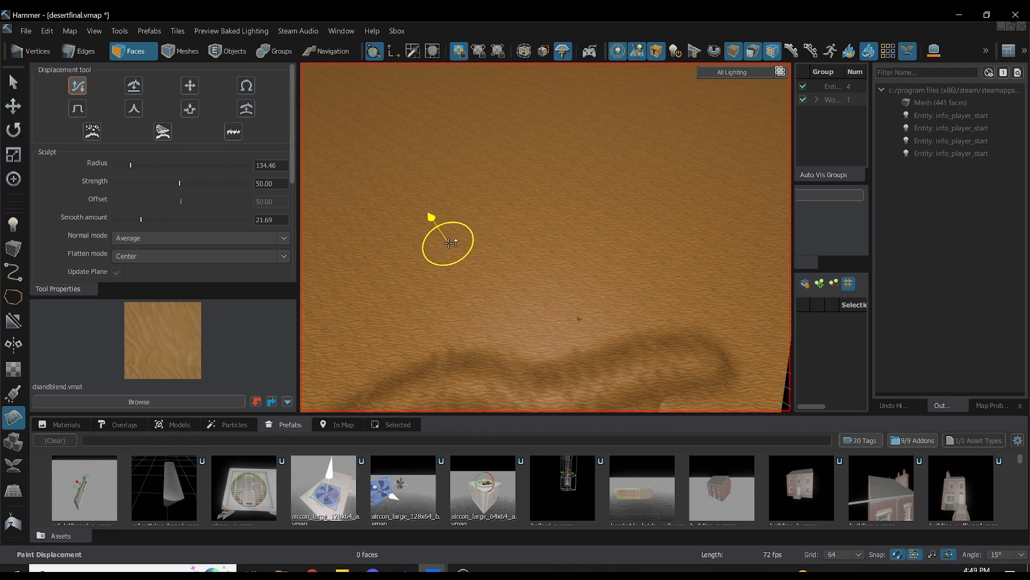
drag(625, 215, 755, 179)
right_drag(754, 178, 713, 182)
drag(714, 181, 778, 176)
- Raise broad mounds around the dune ridges with the displacement brush at 614.62 radius and 15.95 strength
mouse_move(778, 176)
right_down()
mouse_move(759, 340)
mouse_move(452, 263)
right_up()
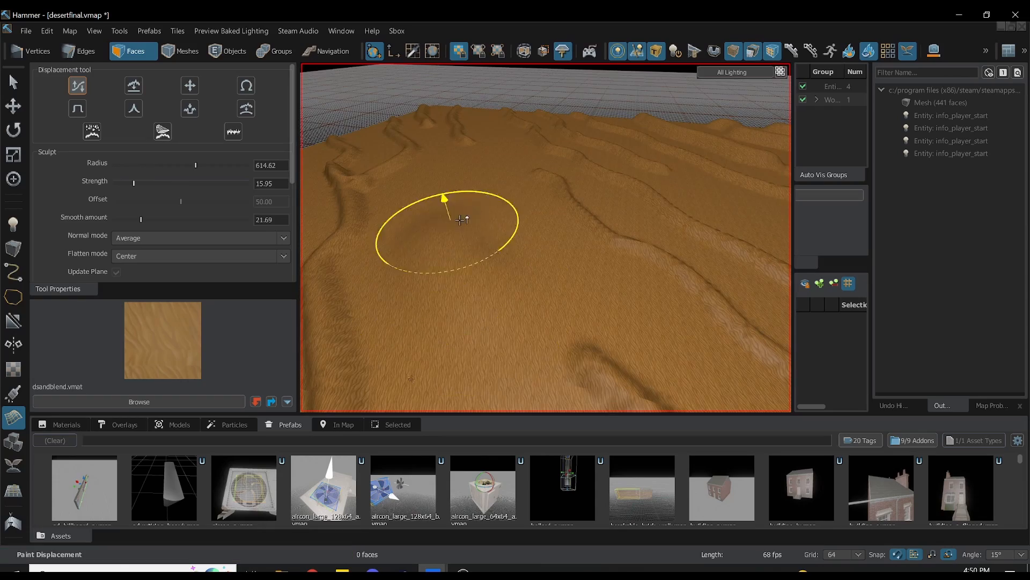
mouse_move(483, 253)
right_down()
mouse_move(428, 249)
mouse_move(380, 202)
mouse_move(418, 156)
right_up()
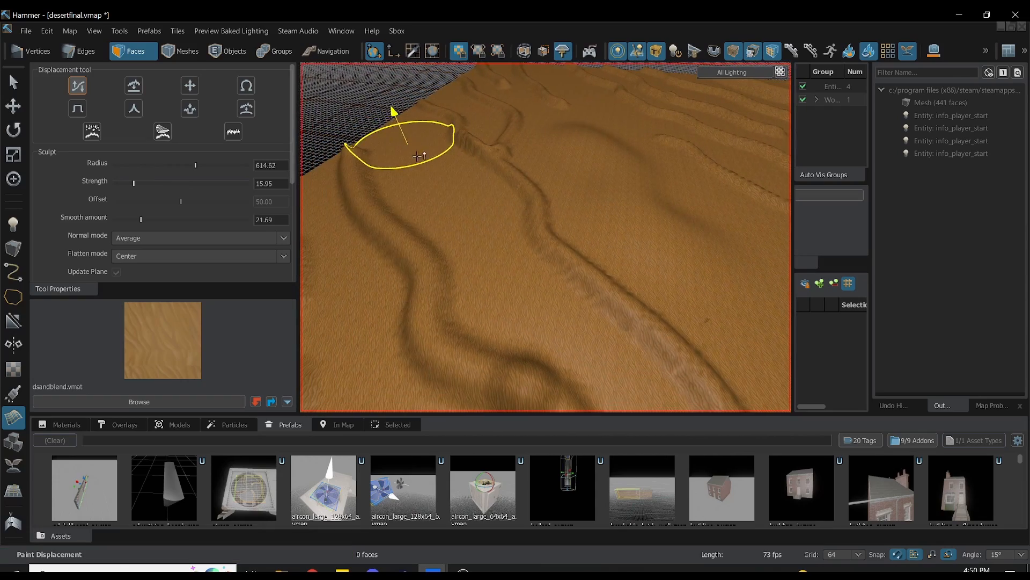
mouse_move(574, 340)
right_down()
mouse_move(572, 307)
mouse_move(611, 296)
mouse_move(683, 239)
mouse_move(671, 299)
mouse_move(594, 340)
mouse_move(391, 288)
mouse_move(476, 334)
mouse_move(566, 182)
mouse_move(420, 284)
right_up()
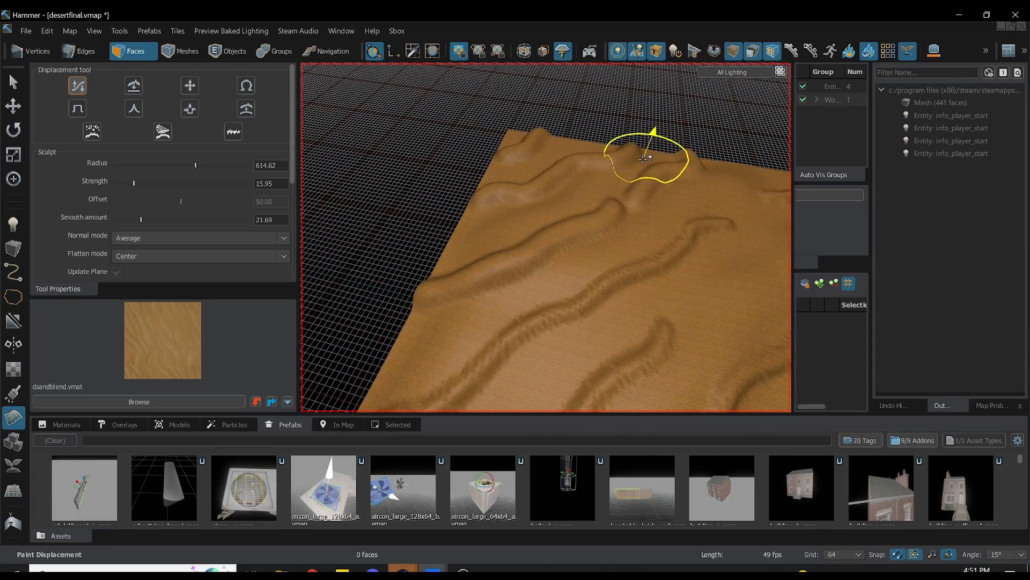
right_drag(648, 228, 709, 193)
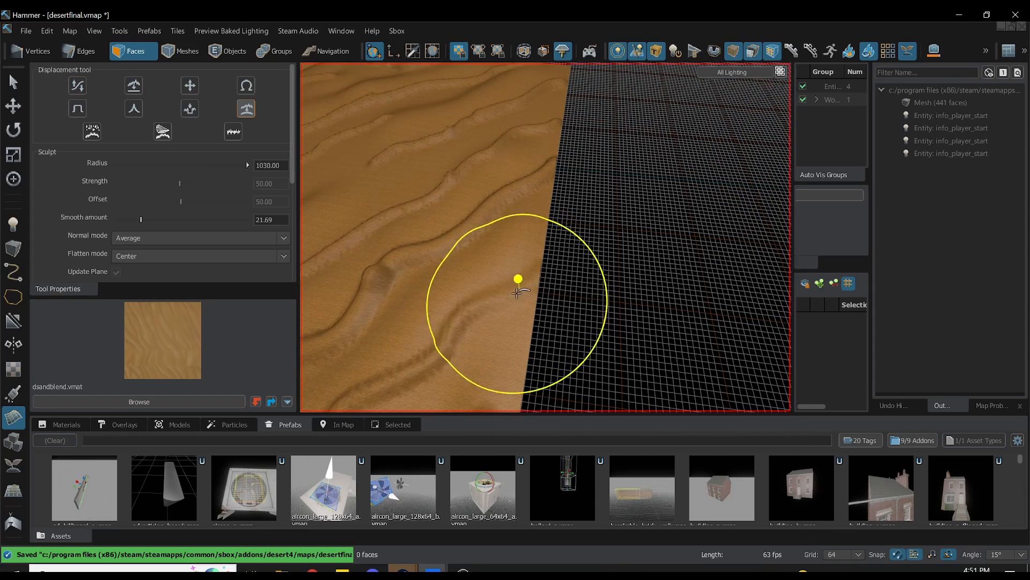
- Smooth the dune ridges across the terrain at 1030 and 819.72 radius with a smooth amount of 21.69
right_drag(518, 290, 581, 294)
key(a)
middle_drag(614, 249, 614, 249)
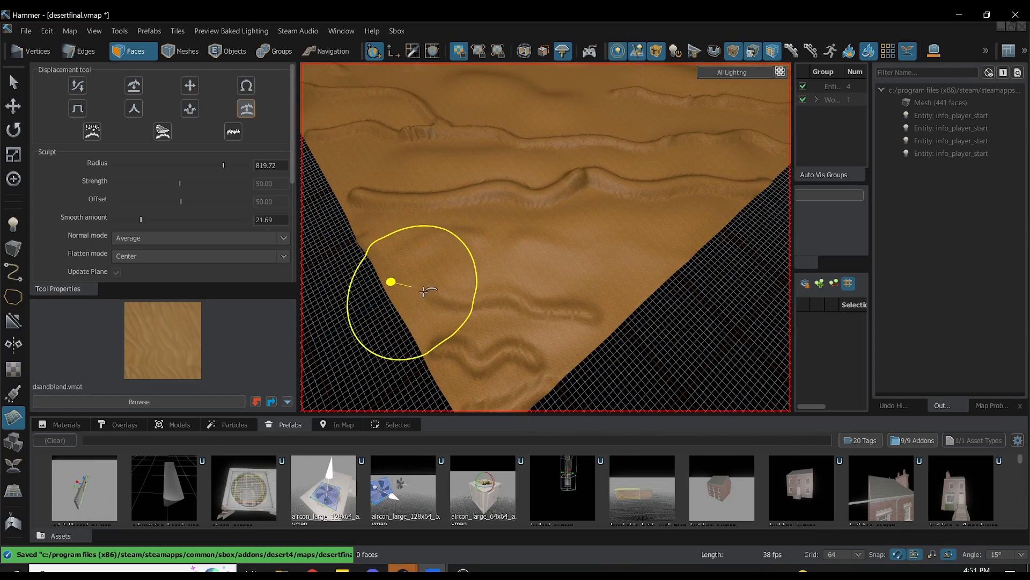
drag(451, 355, 579, 350)
mouse_move(579, 350)
right_down()
mouse_move(568, 327)
mouse_move(530, 329)
right_up()
key(d)
mouse_move(567, 289)
mouse_down()
mouse_move(572, 223)
mouse_move(647, 115)
mouse_up()
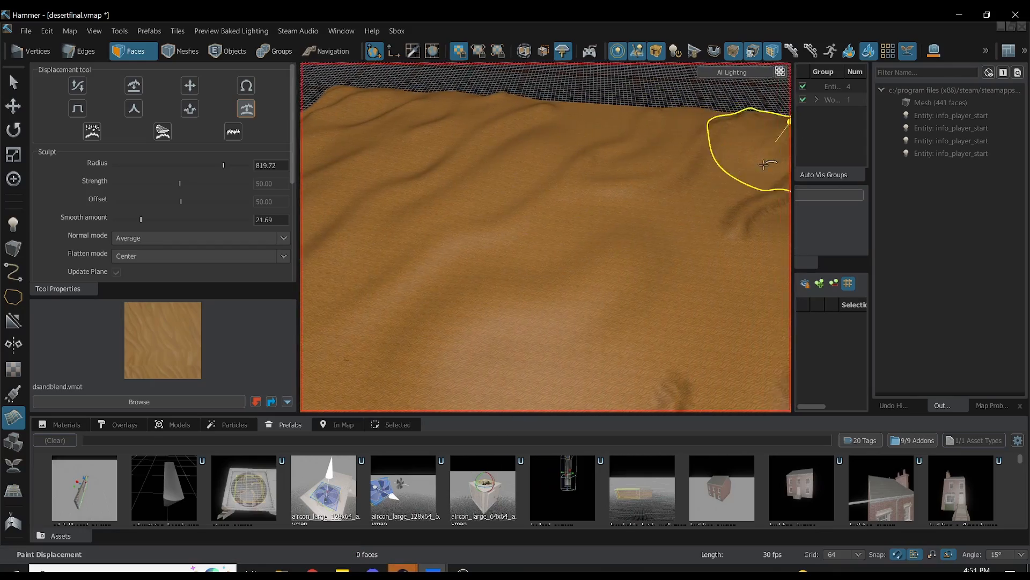
- Sharpen the dune crests with the Pinch displacement brush at 114.56 radius, 35.85 strength and 26.30 offset
key(w)
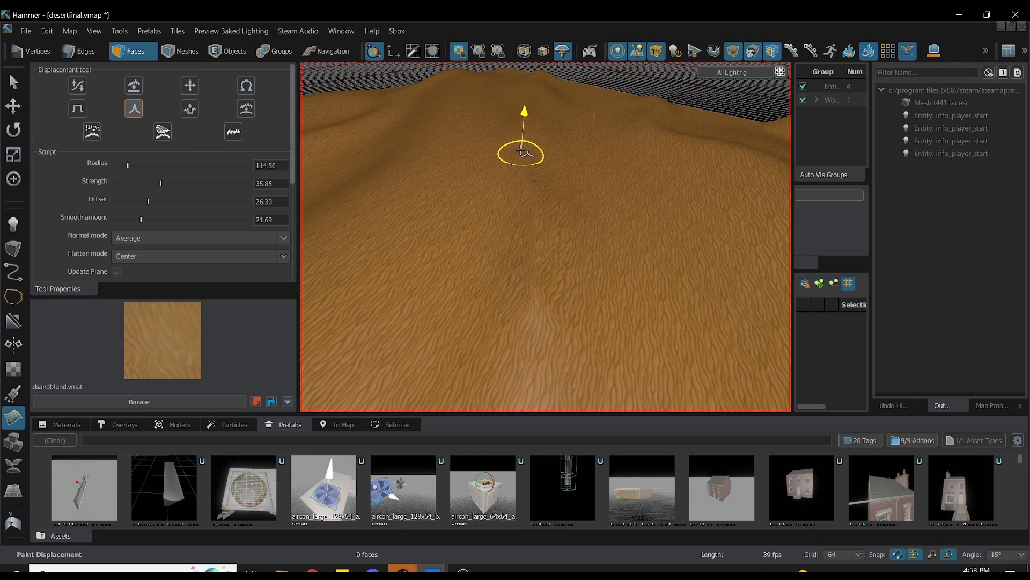
right_drag(538, 72, 463, 266)
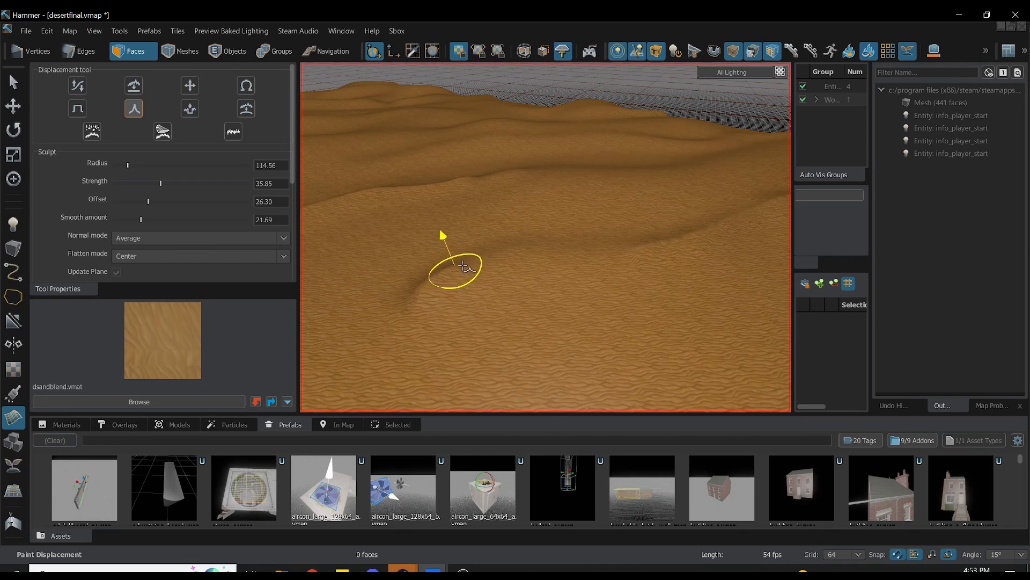
right_drag(728, 230, 489, 308)
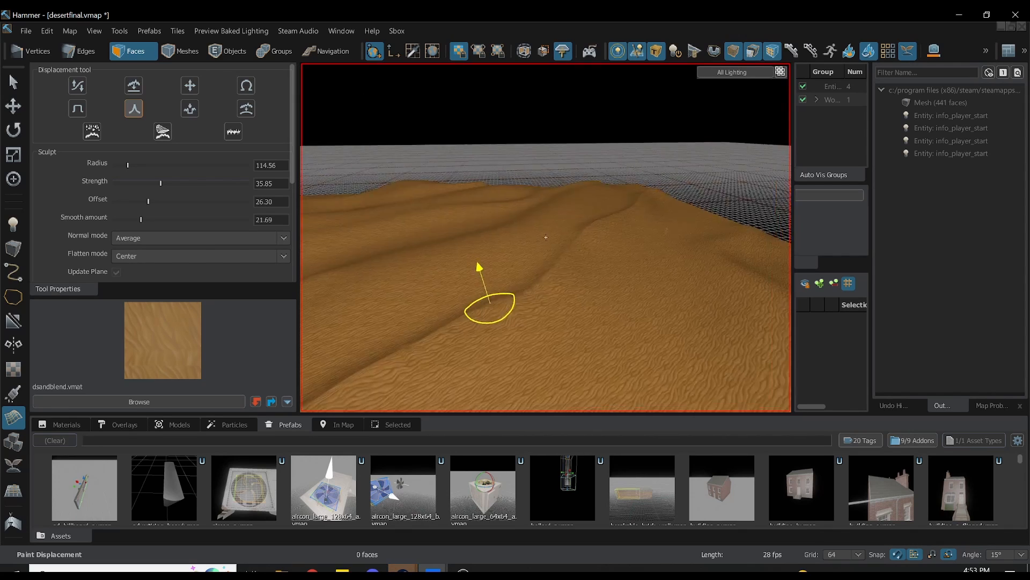
right_drag(545, 237, 515, 253)
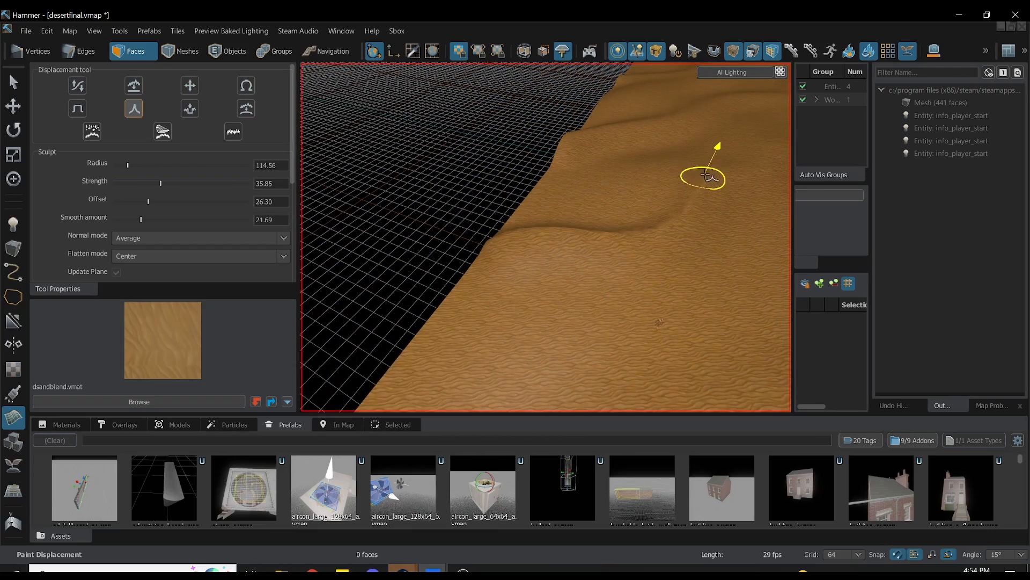
mouse_move(730, 166)
right_down()
mouse_move(660, 198)
mouse_move(595, 306)
mouse_move(417, 345)
mouse_move(546, 237)
mouse_move(609, 260)
mouse_move(558, 279)
mouse_move(522, 315)
mouse_move(596, 296)
mouse_move(649, 262)
right_up()
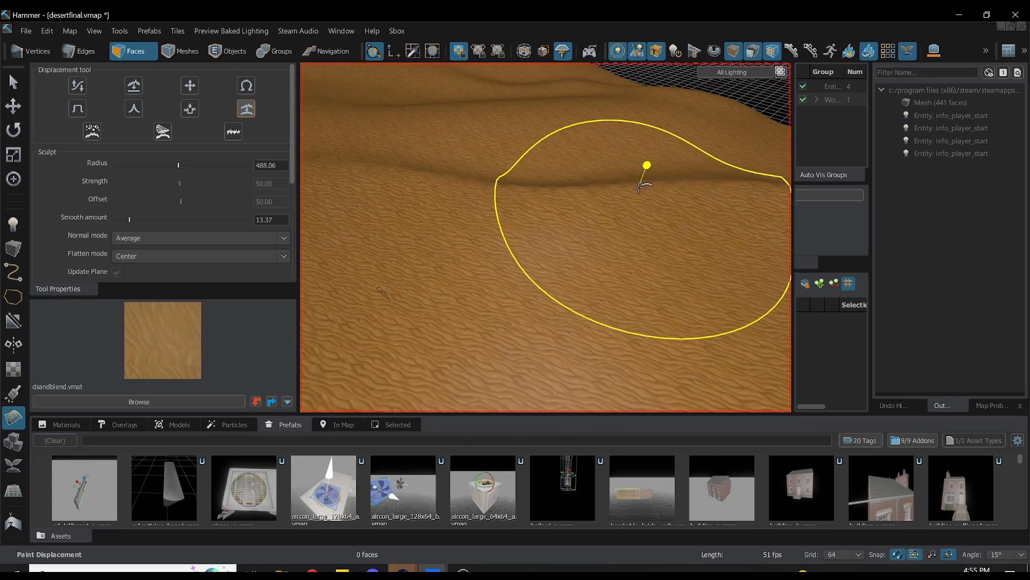
- Soften the pinched dune slopes at 488.06 radius with a smooth amount of 13.37, and save the map
drag(642, 188, 529, 180)
right_drag(529, 179, 559, 175)
mouse_move(558, 174)
mouse_down()
mouse_move(542, 166)
mouse_move(503, 183)
mouse_up()
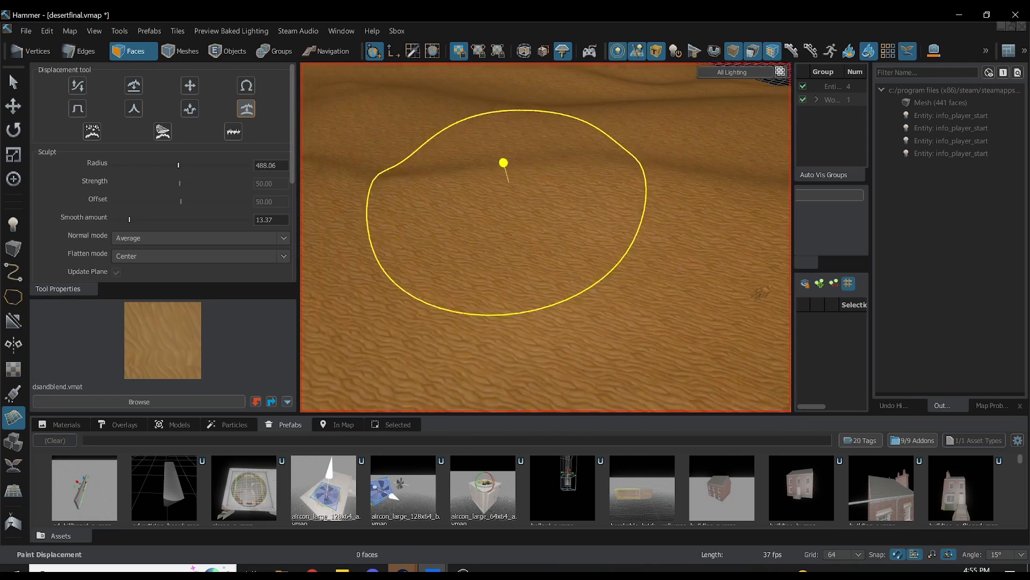
mouse_move(504, 182)
right_down()
mouse_move(546, 237)
mouse_move(556, 189)
mouse_move(738, 231)
right_up()
mouse_move(738, 230)
mouse_down()
mouse_move(706, 242)
mouse_move(788, 272)
mouse_move(643, 275)
mouse_up()
click(26, 30)
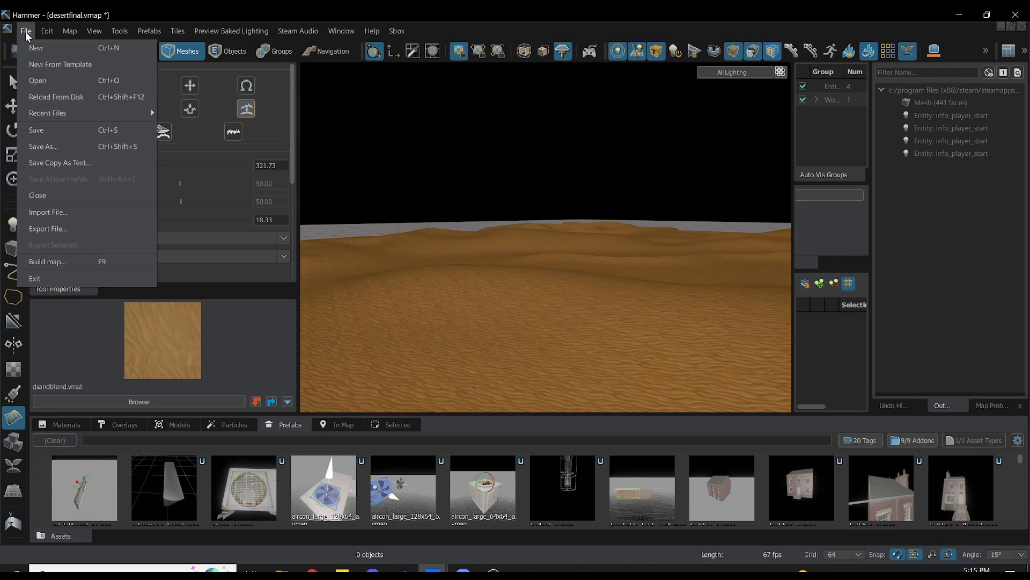
click(64, 136)
- Copy the env_sky and light_environment entities from the desert7testing map into desertfinal
click(577, 257)
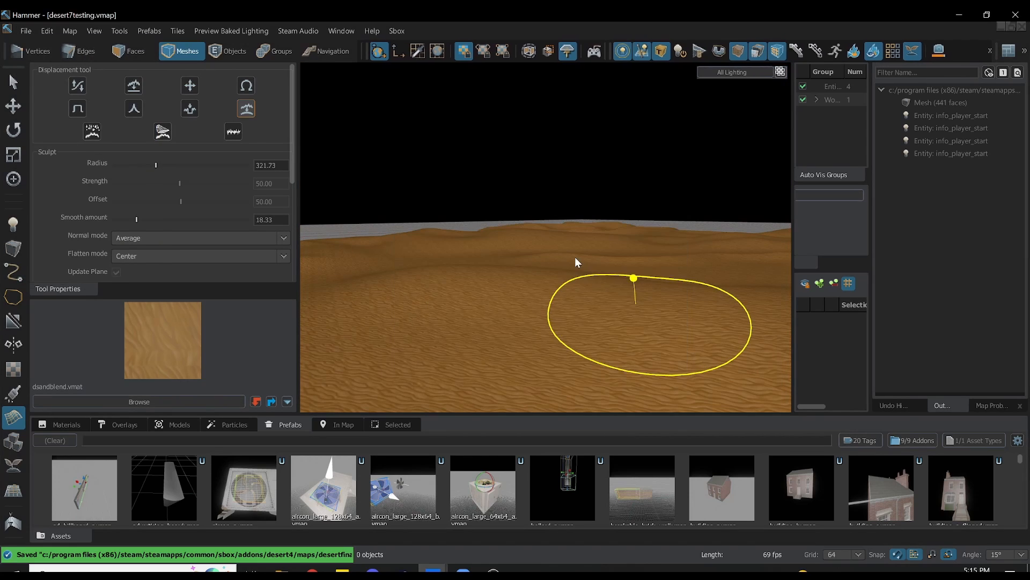
double_click(949, 208)
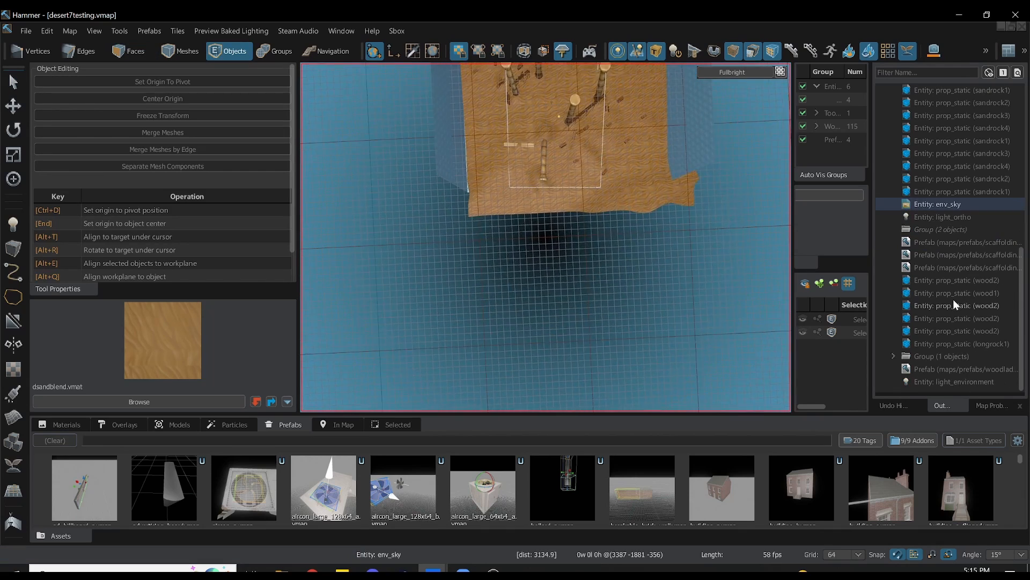
ctrl+click(954, 381)
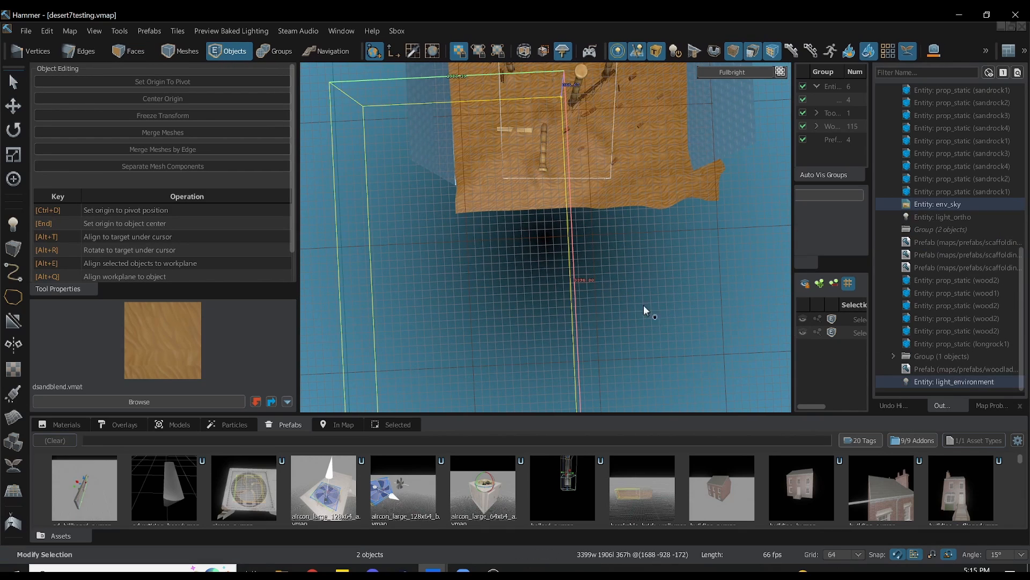
key(ctrl+Tab)
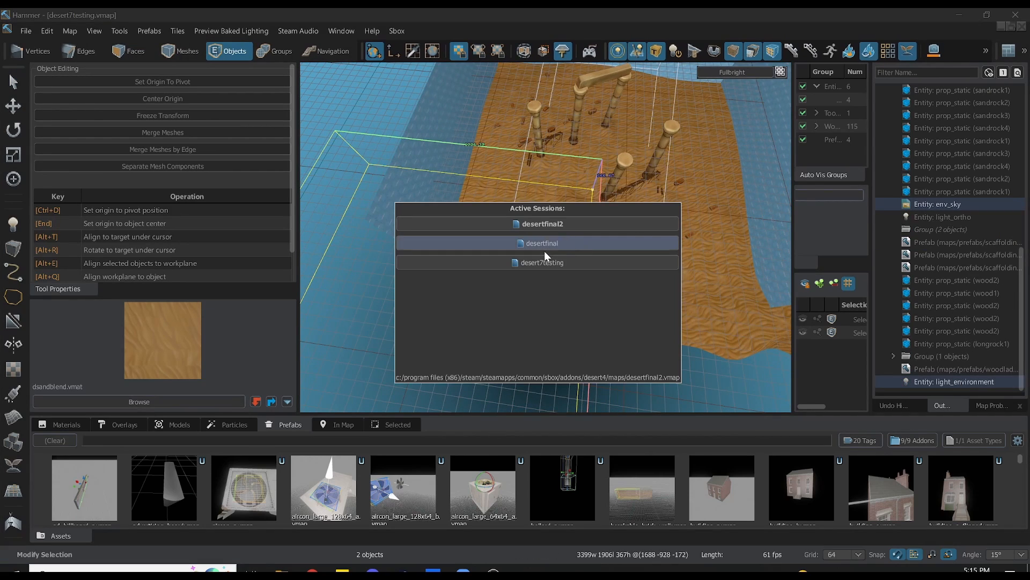
click(563, 243)
key(ctrl+v)
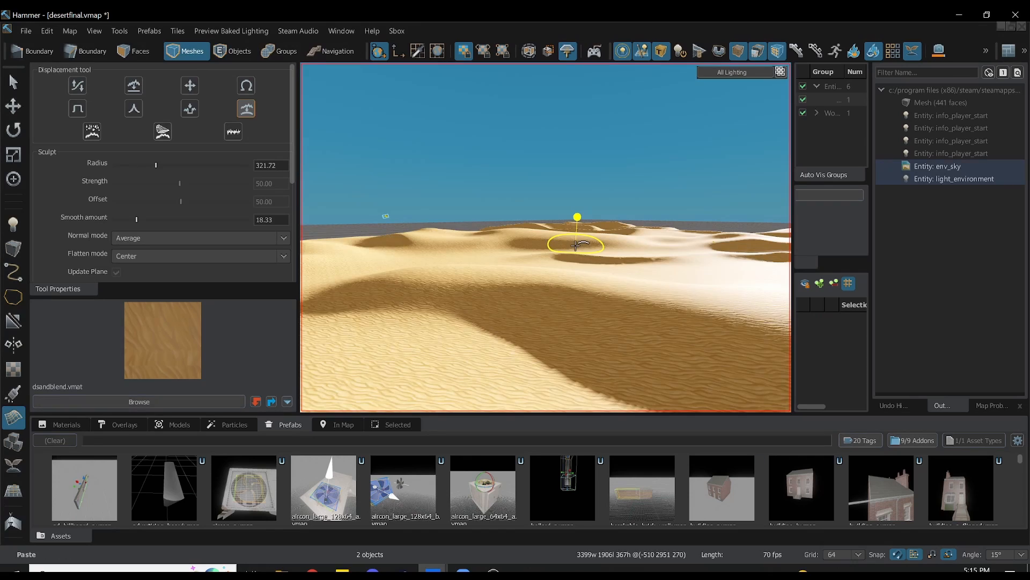
key(w)
mouse_move(546, 237)
right_down()
mouse_move(546, 247)
mouse_move(578, 219)
right_up()
key(q)
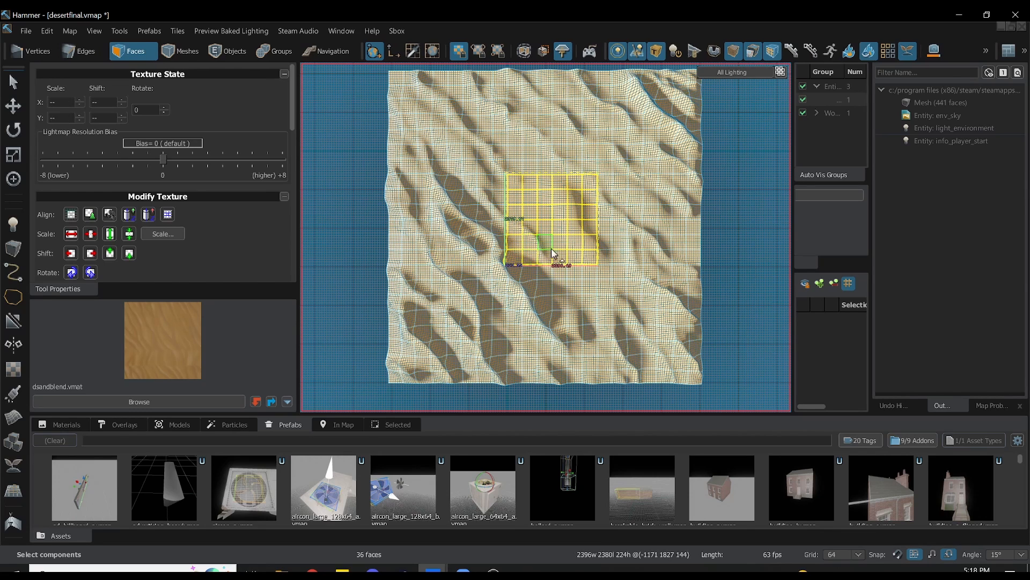
- Extract the 36 selected faces at the terrain's centre into their own mesh, and check that both meshes select separately
scroll(181, 204, down, 5)
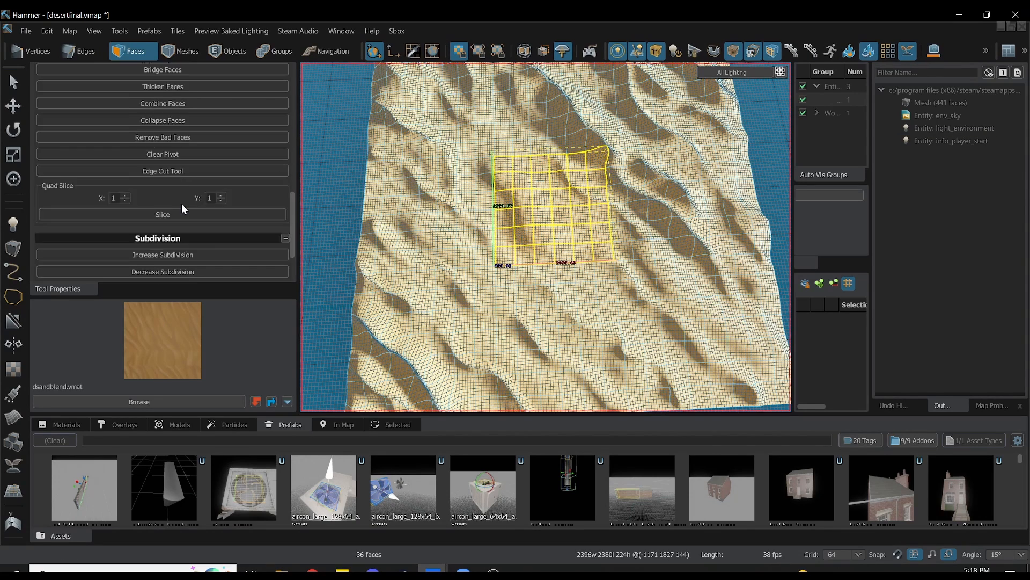
scroll(185, 202, up, 6)
scroll(179, 202, down, 3)
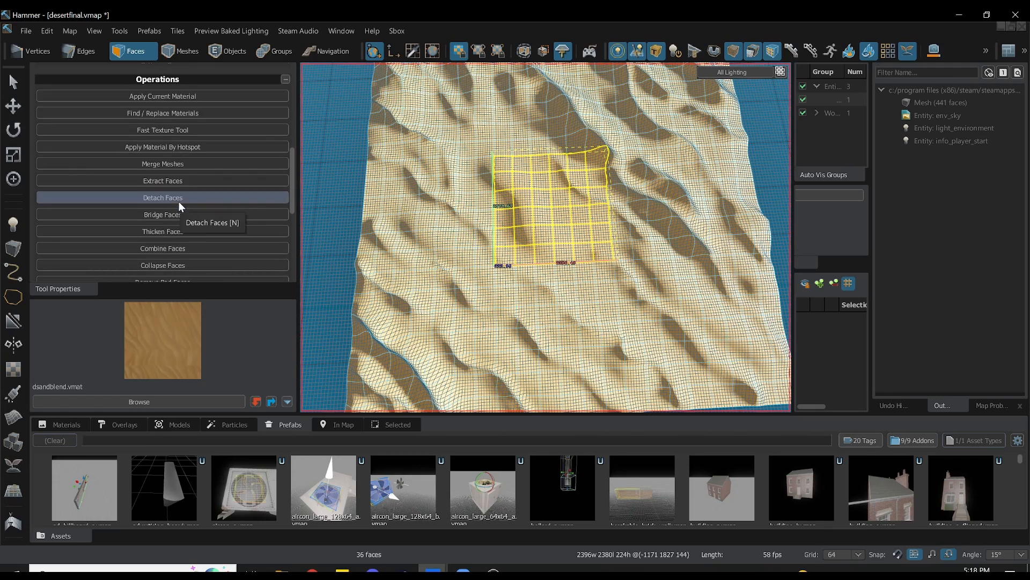
click(181, 183)
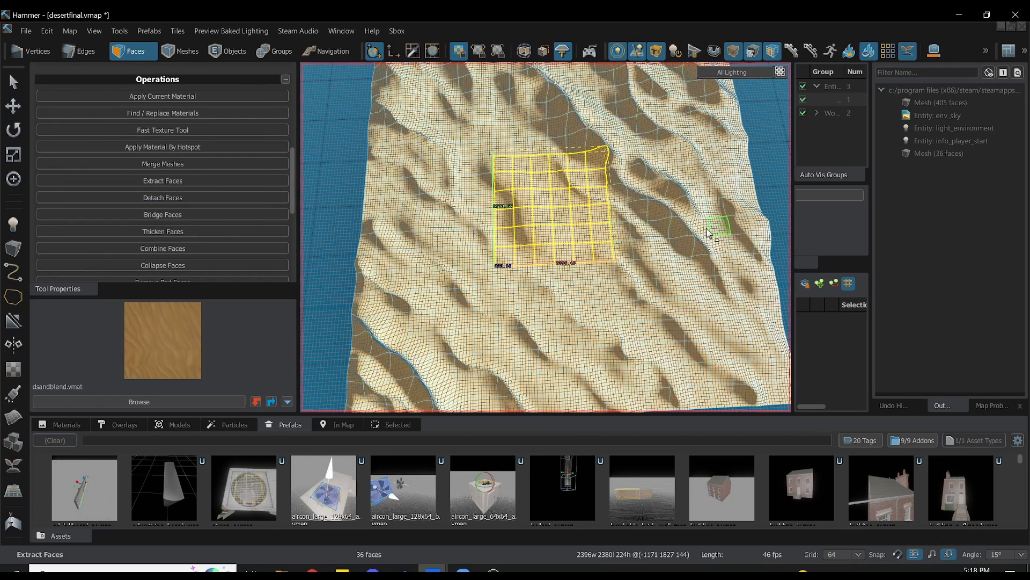
key(4)
click(705, 249)
right_drag(712, 255, 729, 131)
click(729, 126)
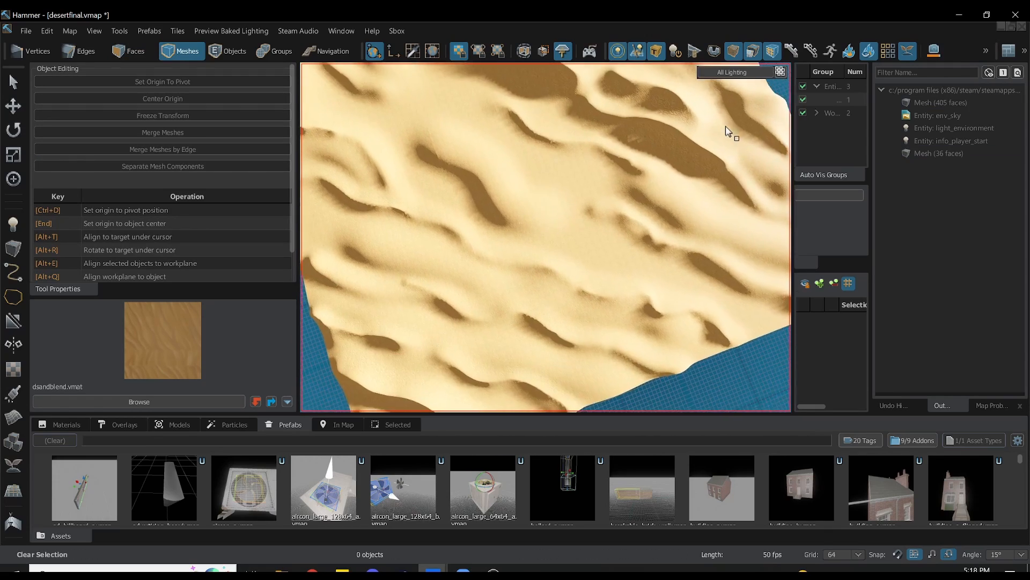
click(501, 168)
right_drag(501, 168, 545, 237)
click(669, 159)
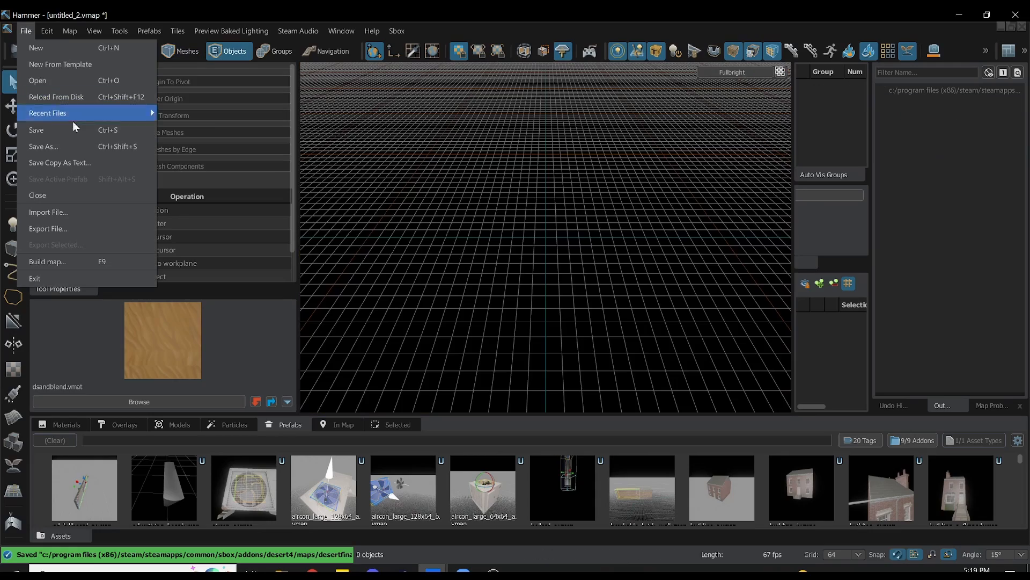
- Save the new empty map as desertfinalsky in the Desert4 maps folder
click(69, 152)
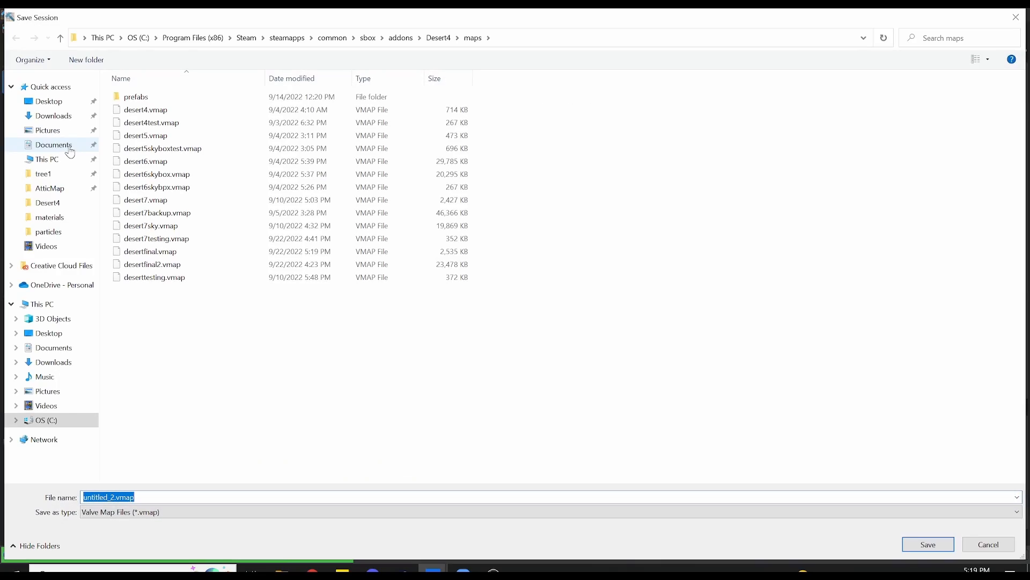
text(desertf)
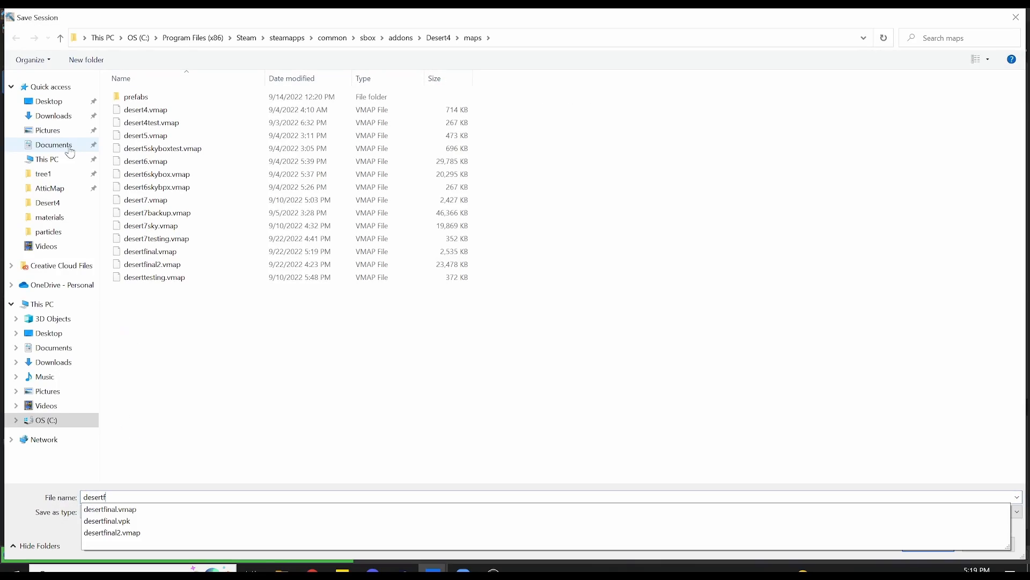
text(inalsky)
key(Return)
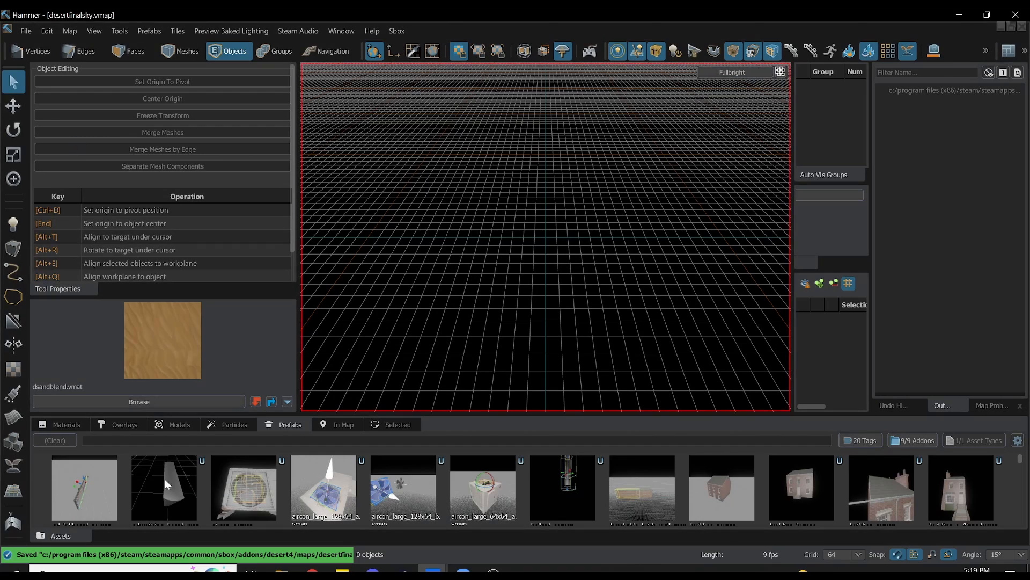
- Copy the 405-face outer terrain mesh from the desertfinal map and paste it into desertfinalsky
click(558, 246)
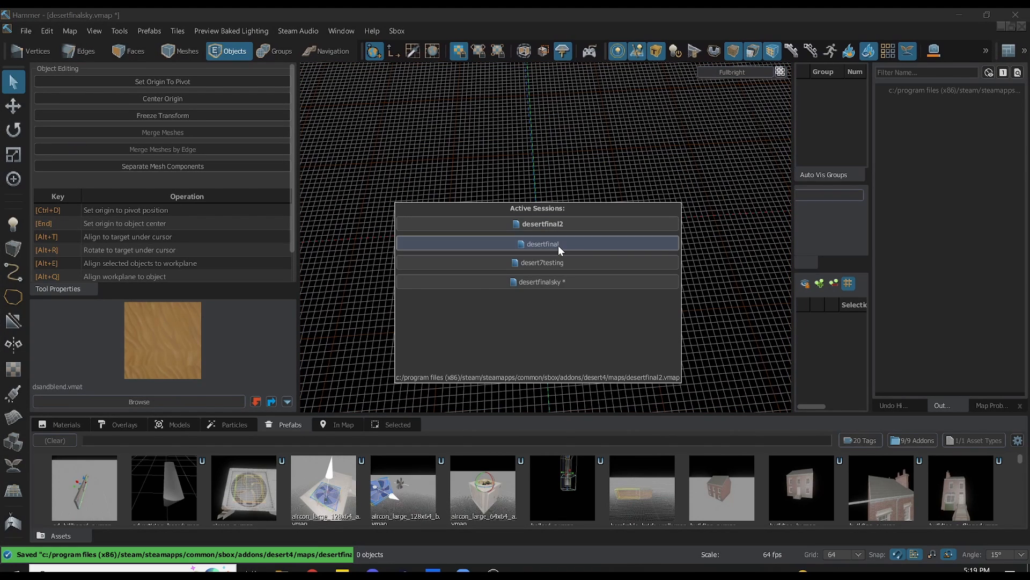
mouse_move(547, 254)
right_down()
mouse_move(548, 301)
mouse_move(551, 248)
right_up()
scroll(551, 248, down, 8)
click(609, 202)
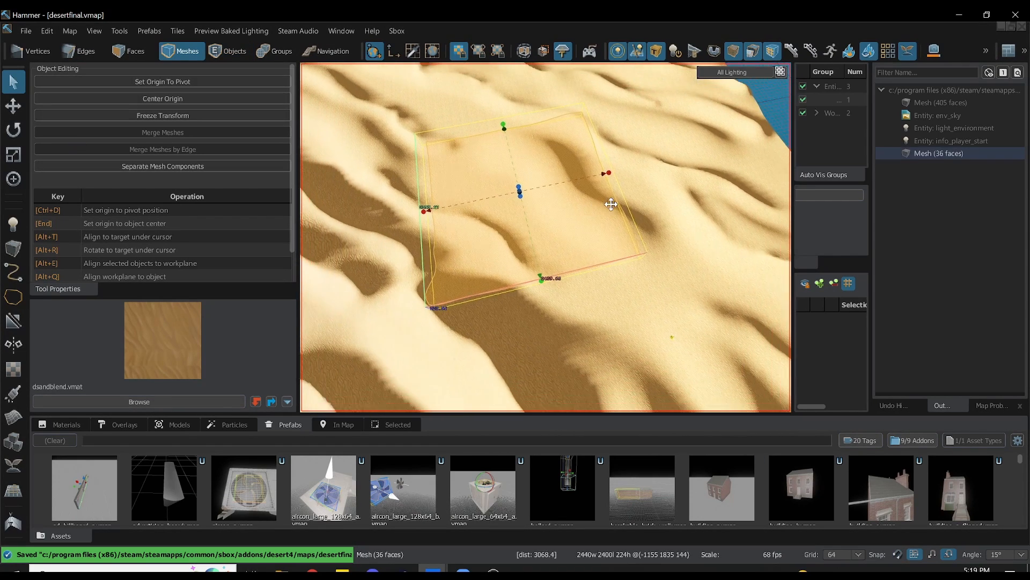
click(689, 203)
key(ctrl+Tab)
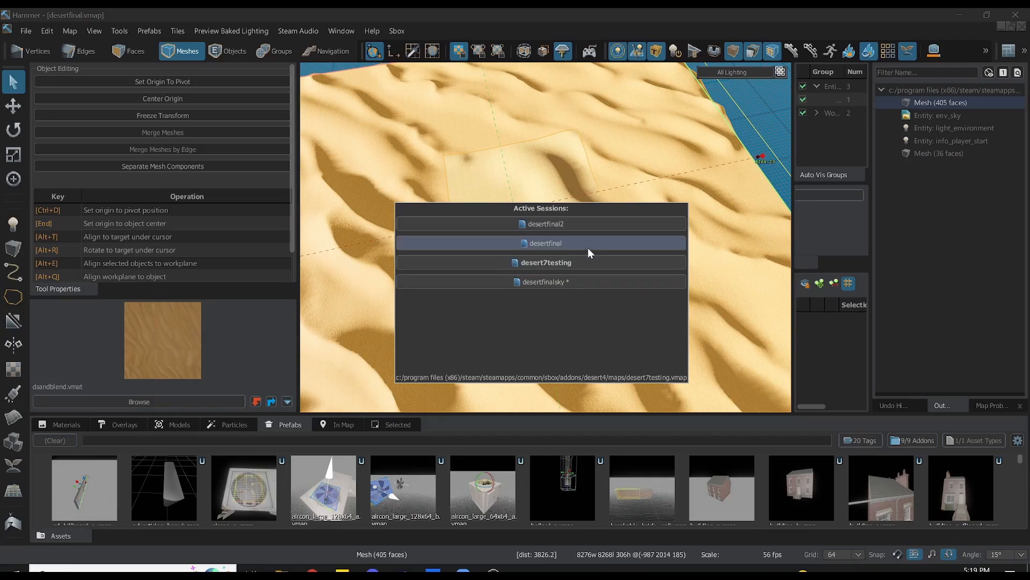
key(ctrl+Tab)
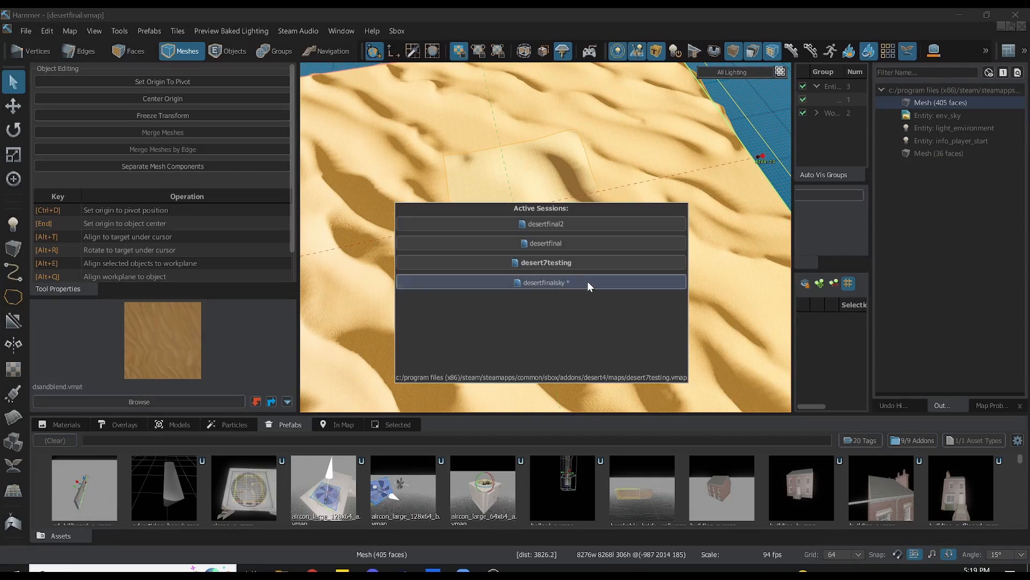
click(587, 282)
key(ctrl+v)
- Scale the pasted terrain mesh by a factor of .0625 and save the sky map
right_drag(591, 266, 545, 237)
key(s)
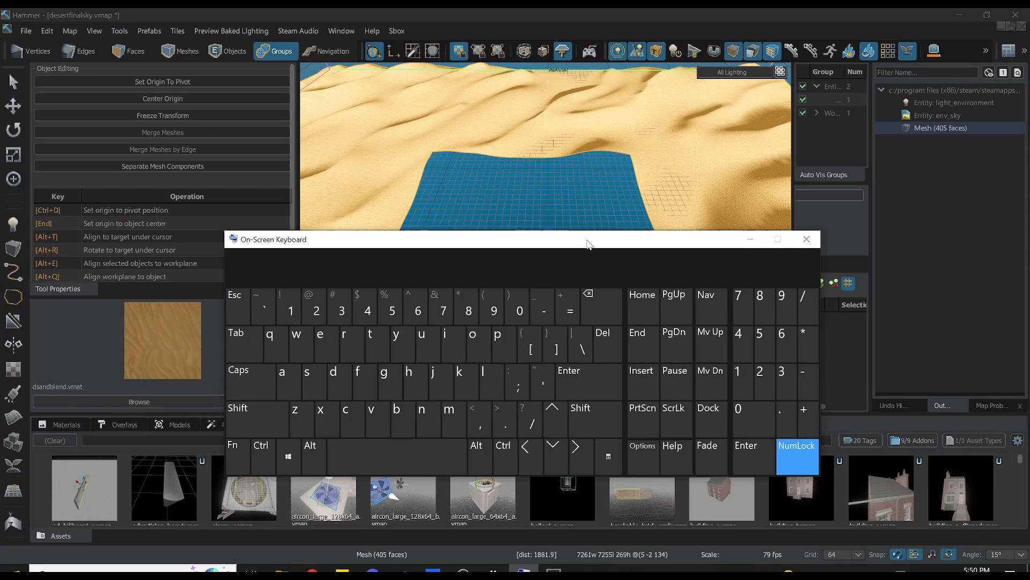
drag(592, 239, 496, 265)
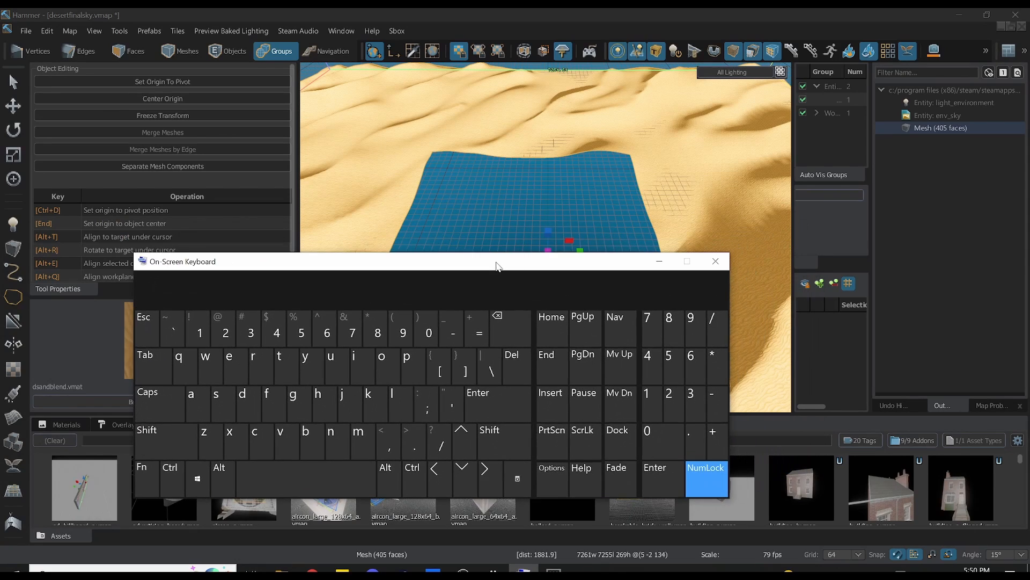
right_drag(606, 199, 589, 202)
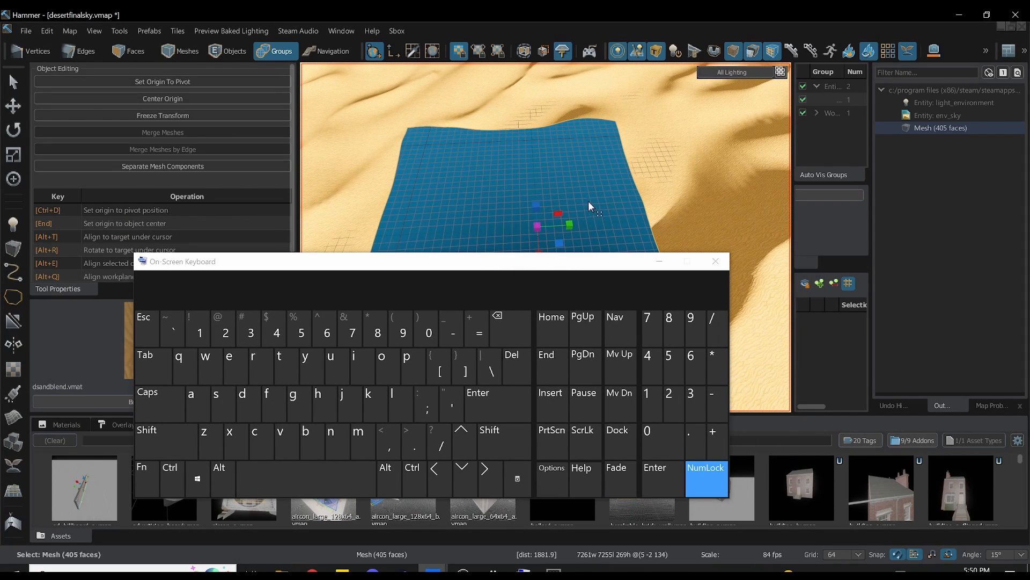
drag(541, 228, 533, 227)
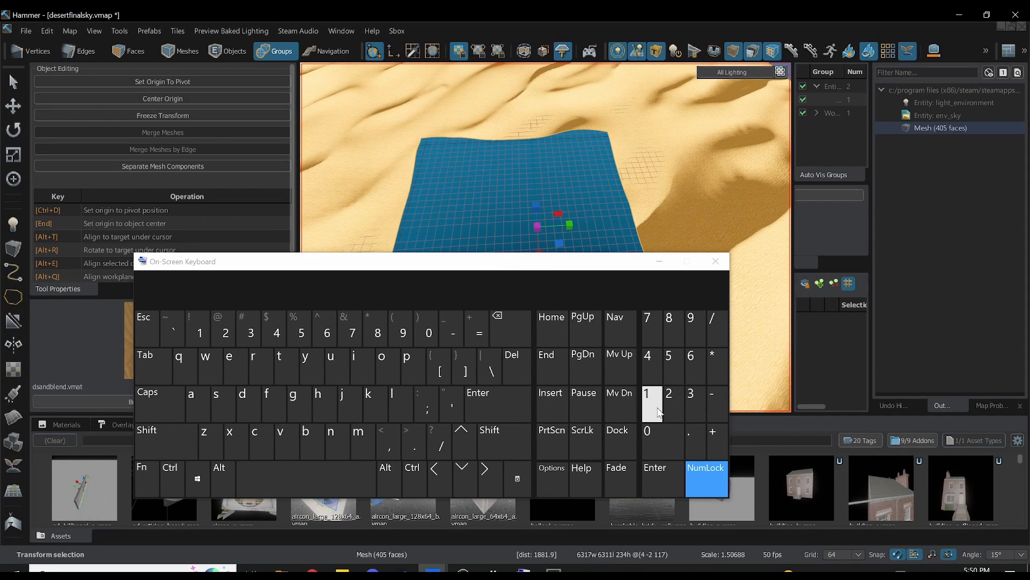
click(689, 441)
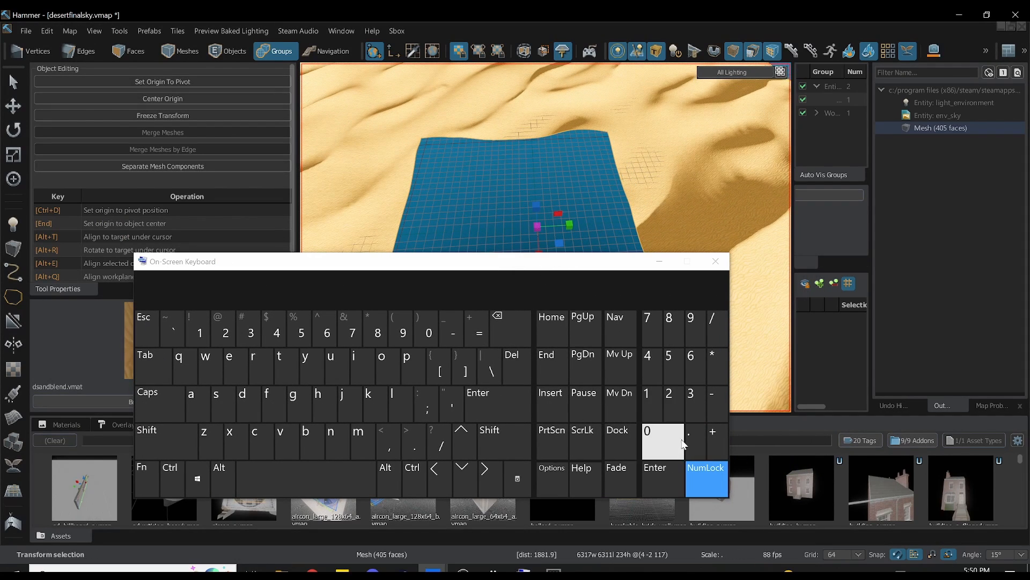
text(062)
click(673, 378)
click(660, 480)
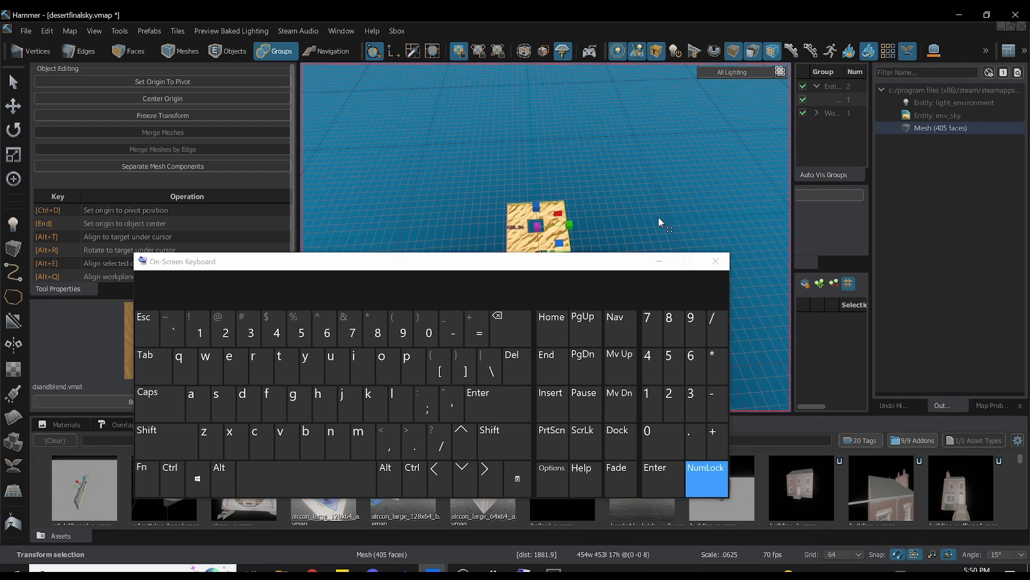
click(716, 261)
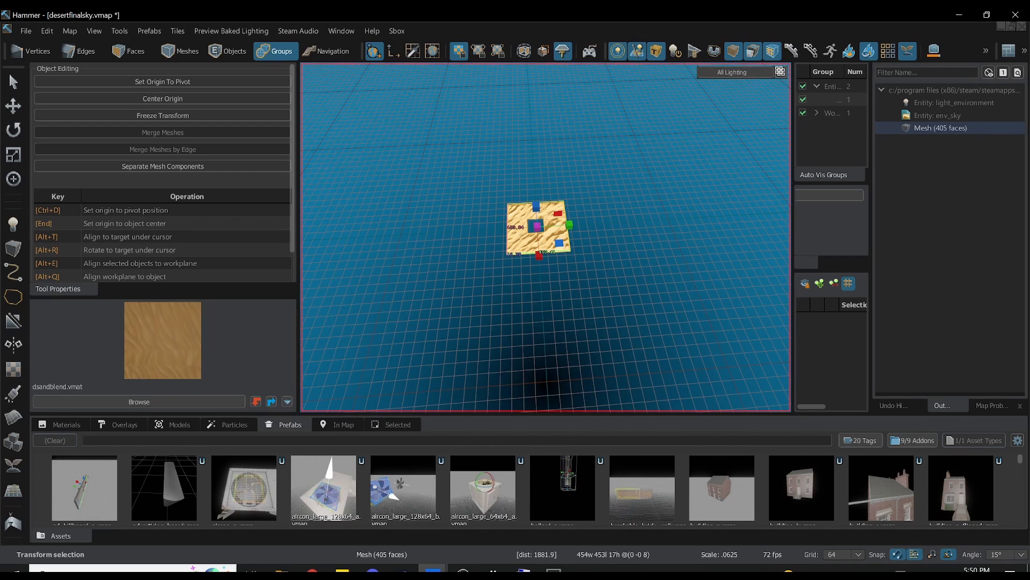
key(w)
key(s)
key(ctrl+s)
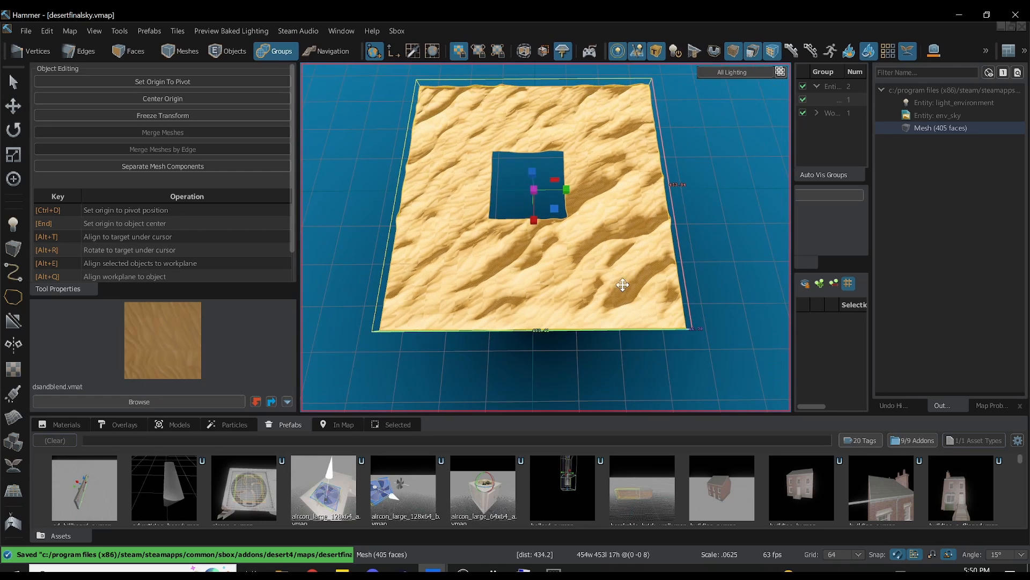
- Align the texture on all 405 terrain faces to world and repeatedly halve its X scale, down to 0.0156
key(3)
click(439, 353)
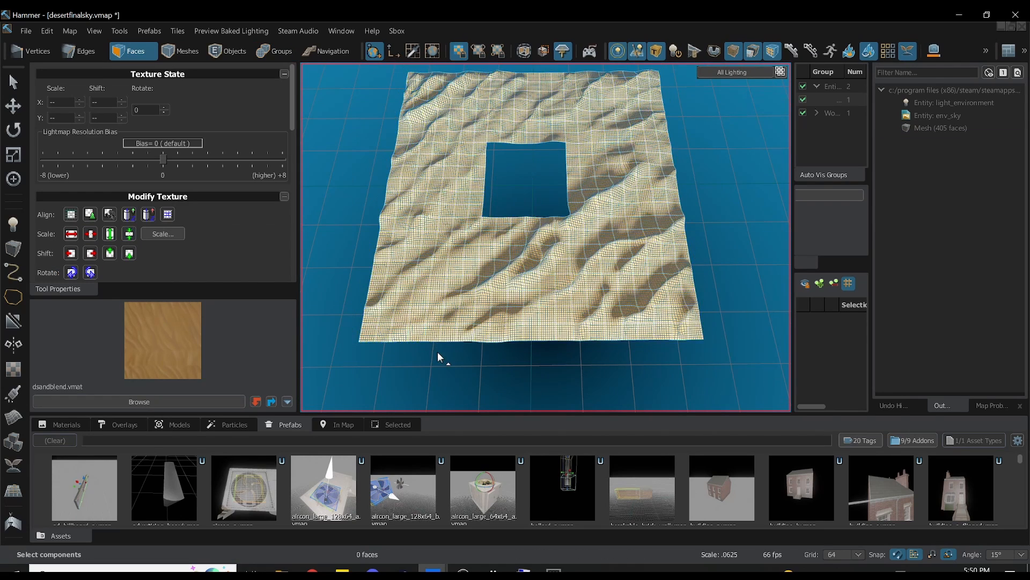
key(z)
key(w)
key(z)
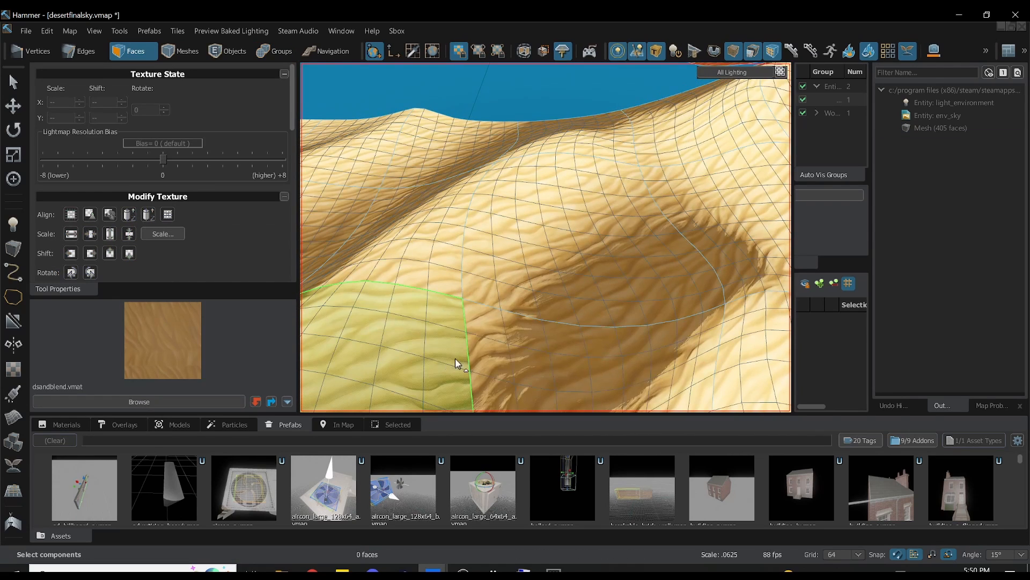
double_click(478, 352)
click(76, 217)
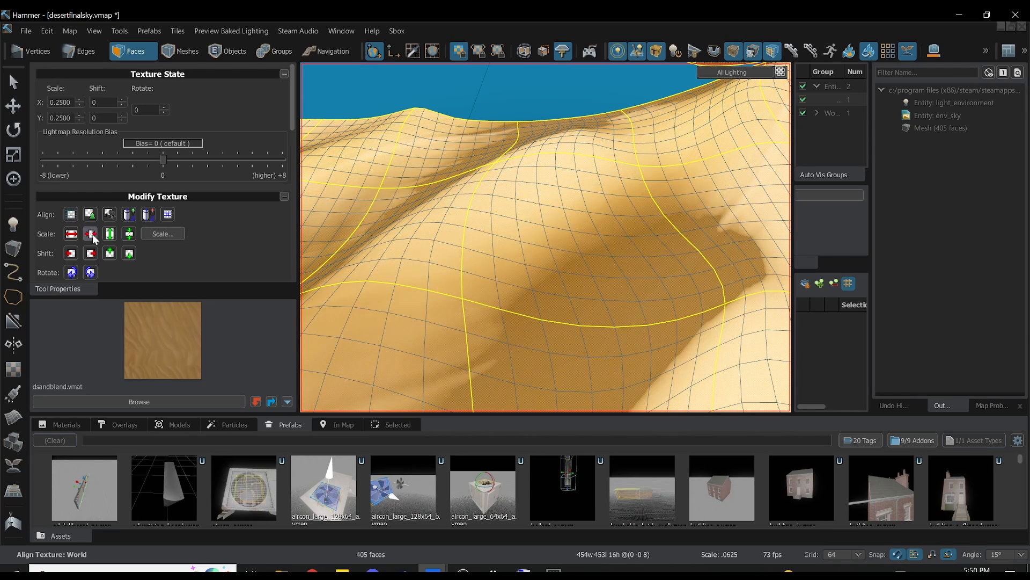
click(89, 236)
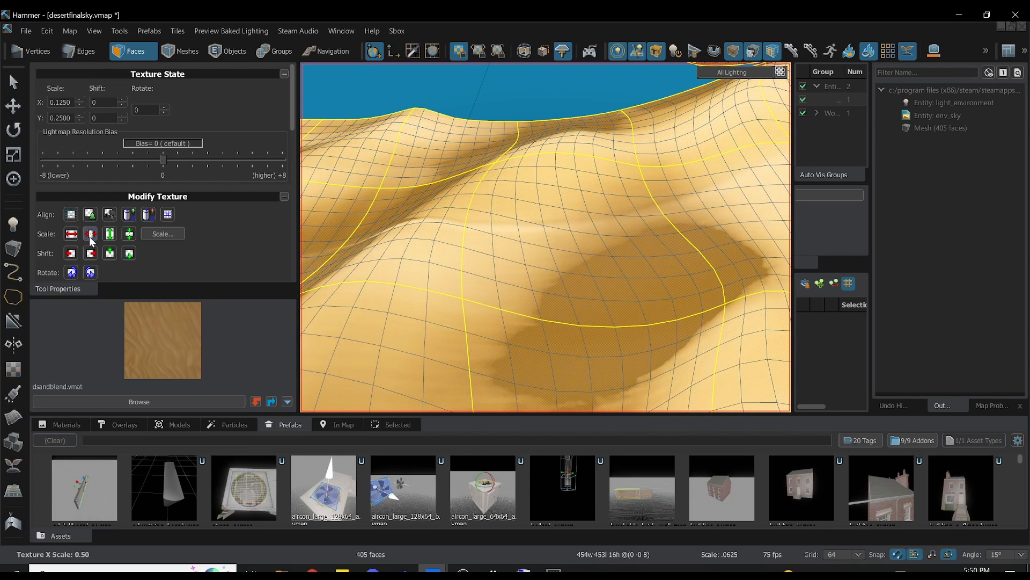
click(90, 237)
click(89, 236)
click(91, 238)
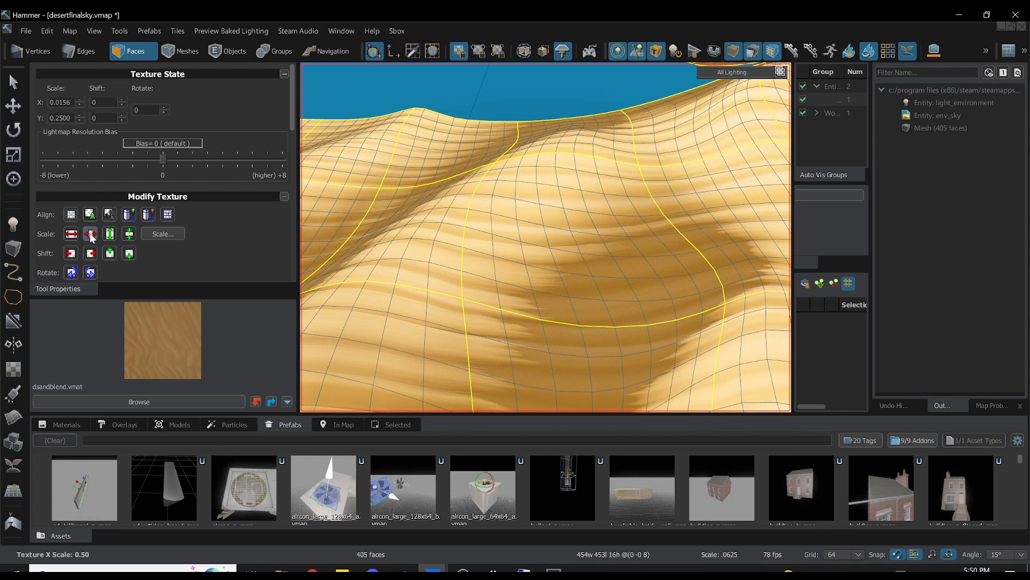
click(91, 238)
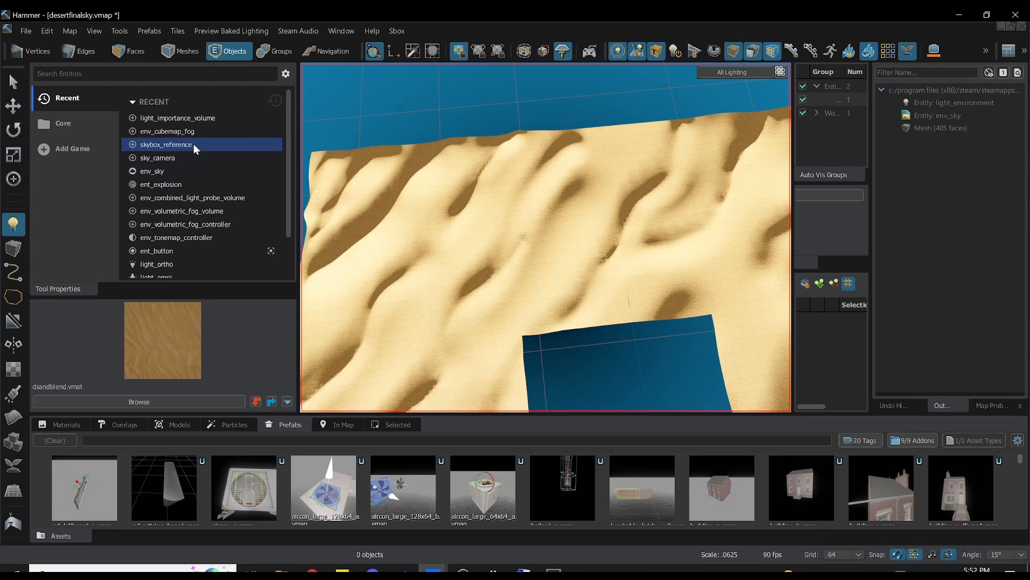
- Place a sky_camera entity in the central gap of the scaled terrain and open its properties
click(161, 157)
click(488, 251)
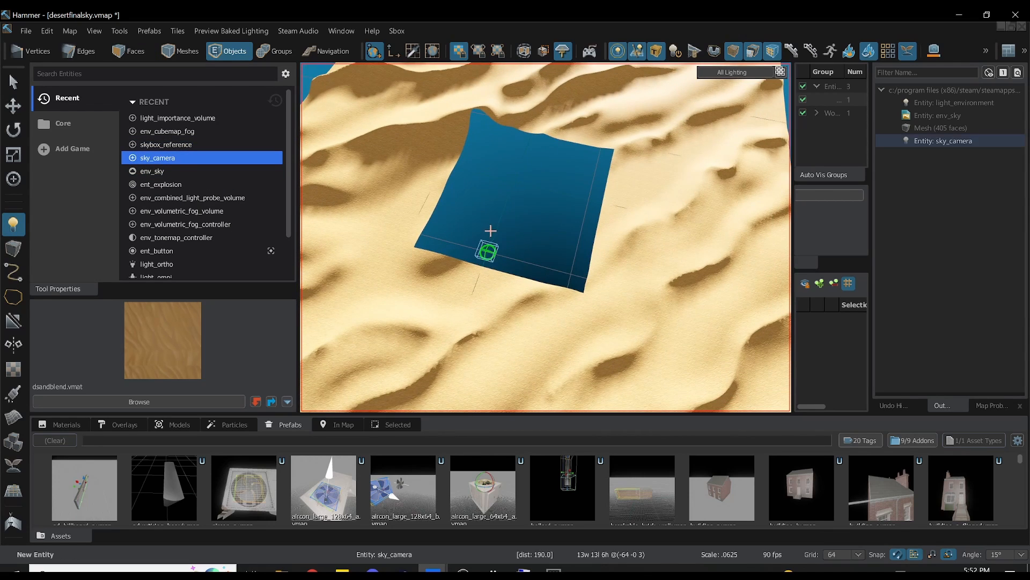
key(alt+Return)
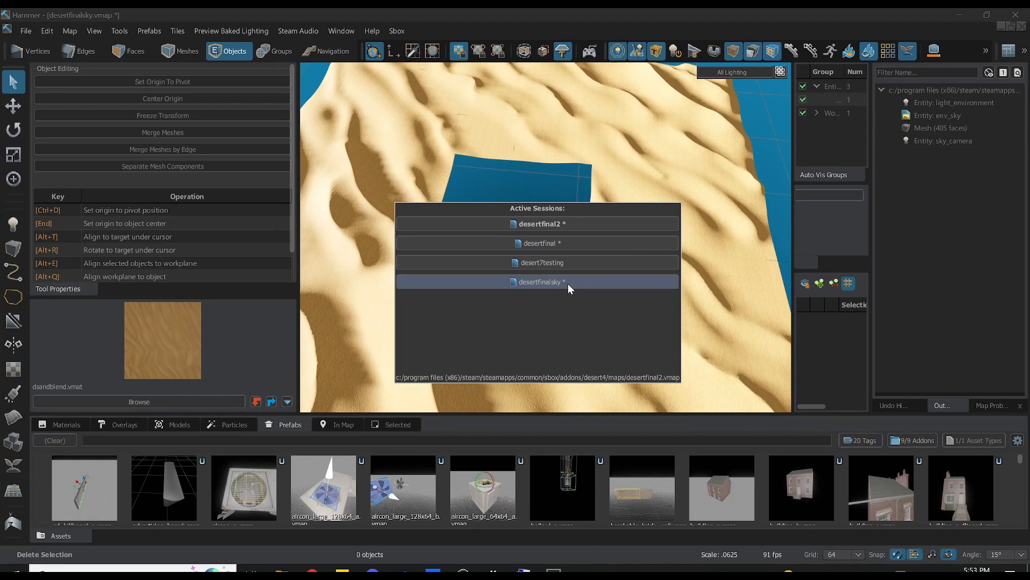
- In the desertfinal map, move the outer terrain mesh about 15,200 units straight down, away from the central patch, and save
click(561, 242)
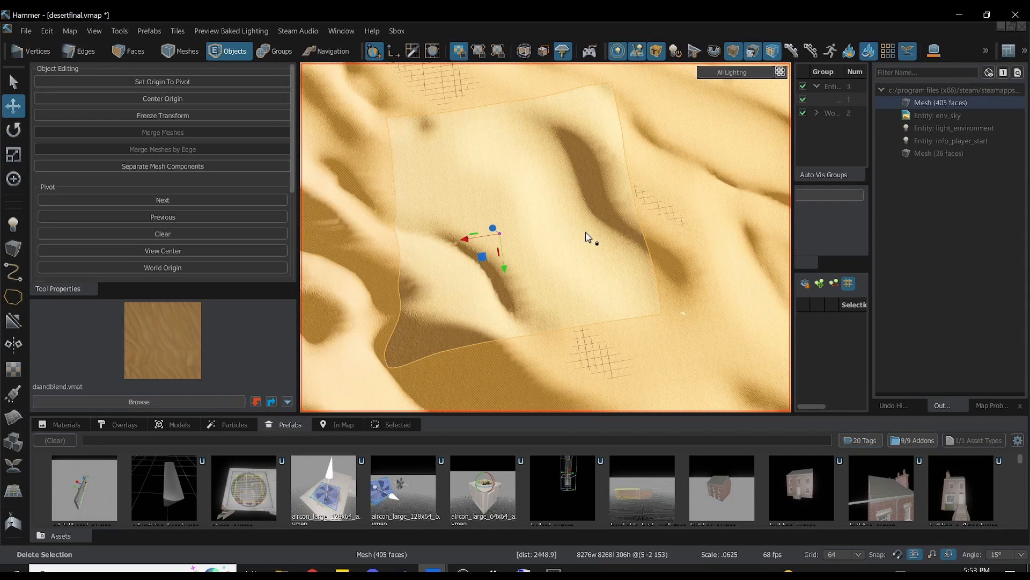
scroll(545, 236, down, 3)
scroll(545, 237, down, 2)
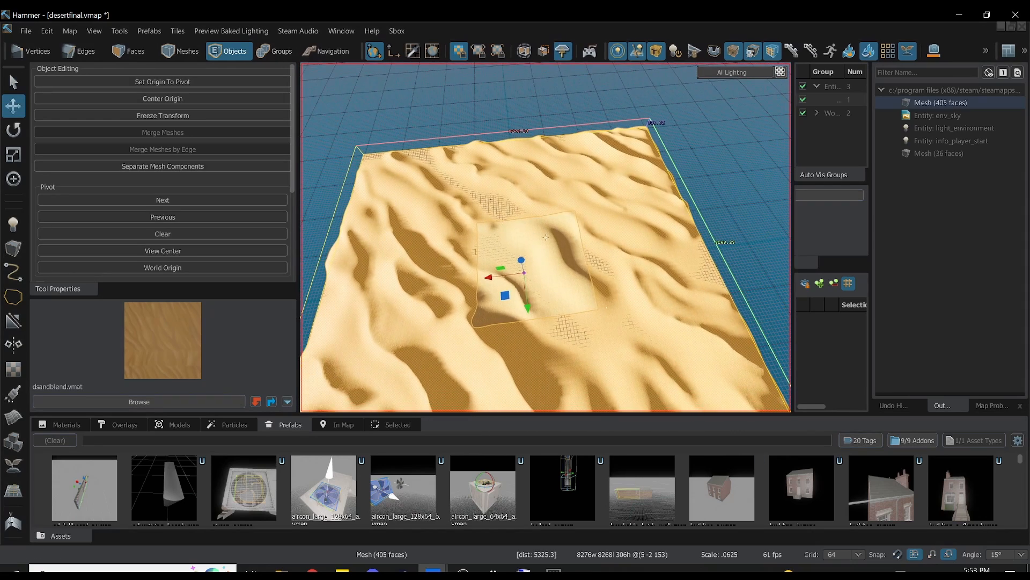
key(h)
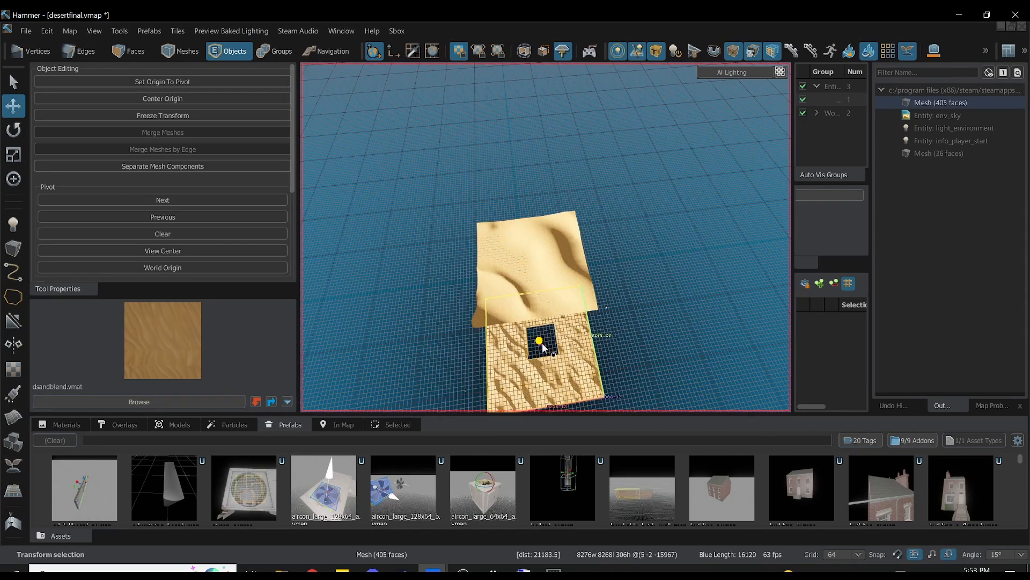
key(ctrl+s)
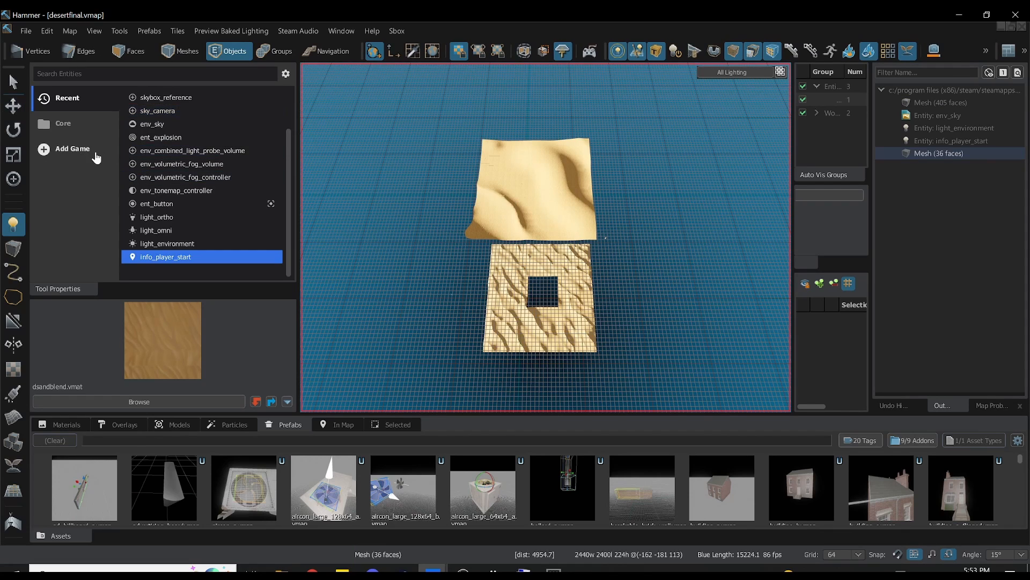
- Place a skybox_reference entity on the central terrain patch and set its map name to the desertfinalsky map
click(161, 97)
click(526, 181)
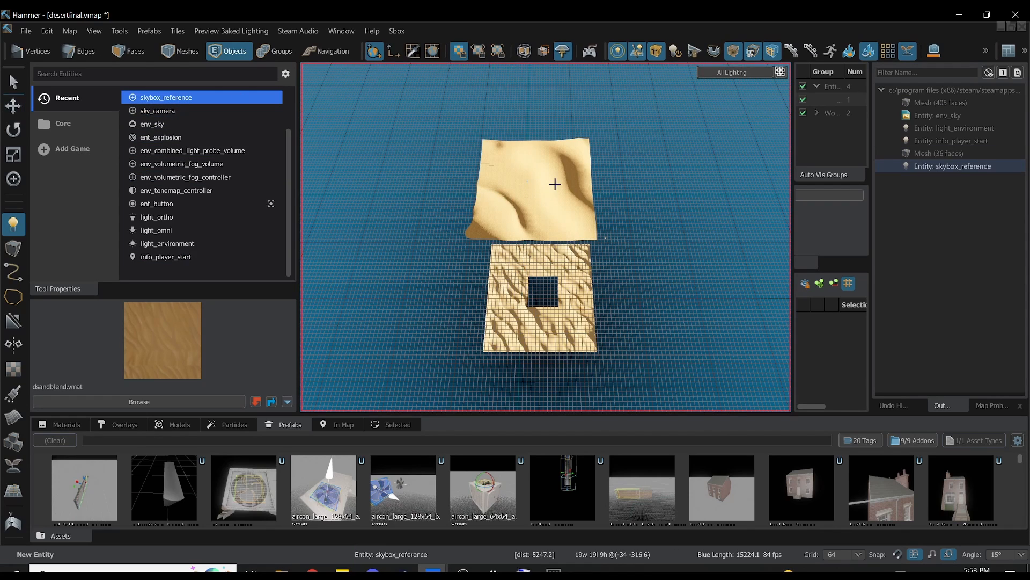
double_click(1008, 167)
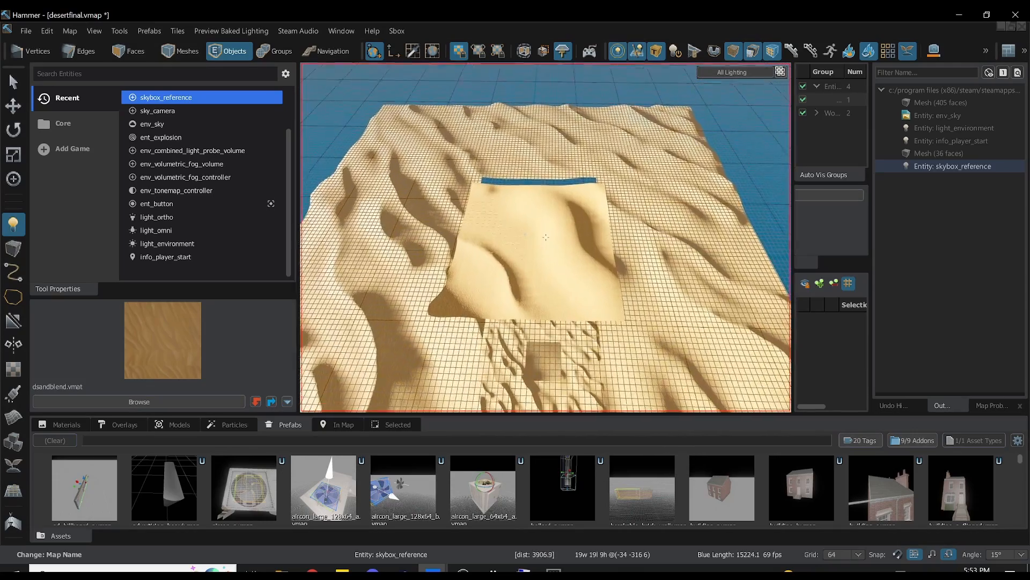
key(w)
right_drag(546, 237, 546, 237)
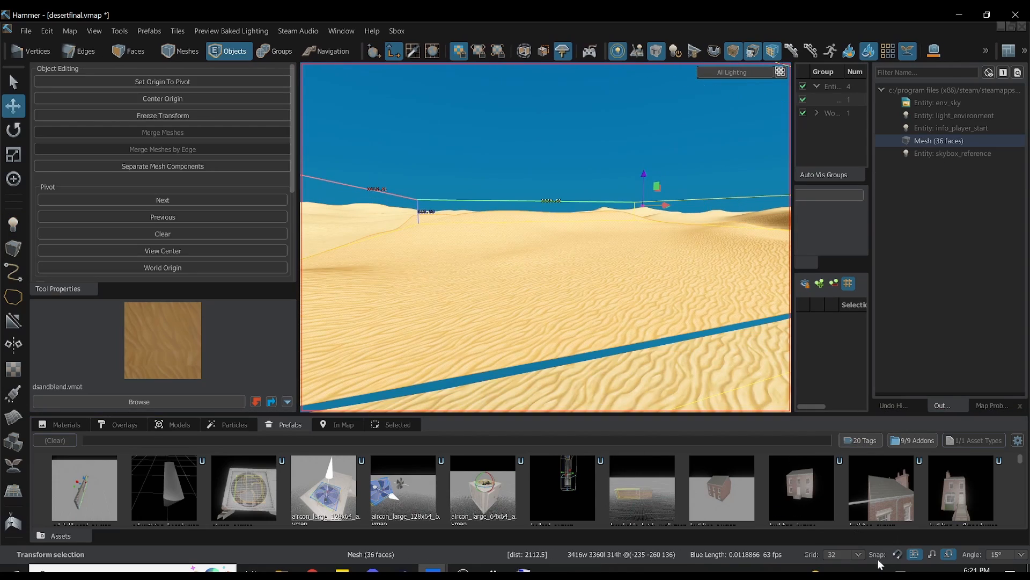
- Set the grid size to 4 and lower the 36-face central terrain mesh towards the surrounding sky dunes
click(859, 554)
click(842, 511)
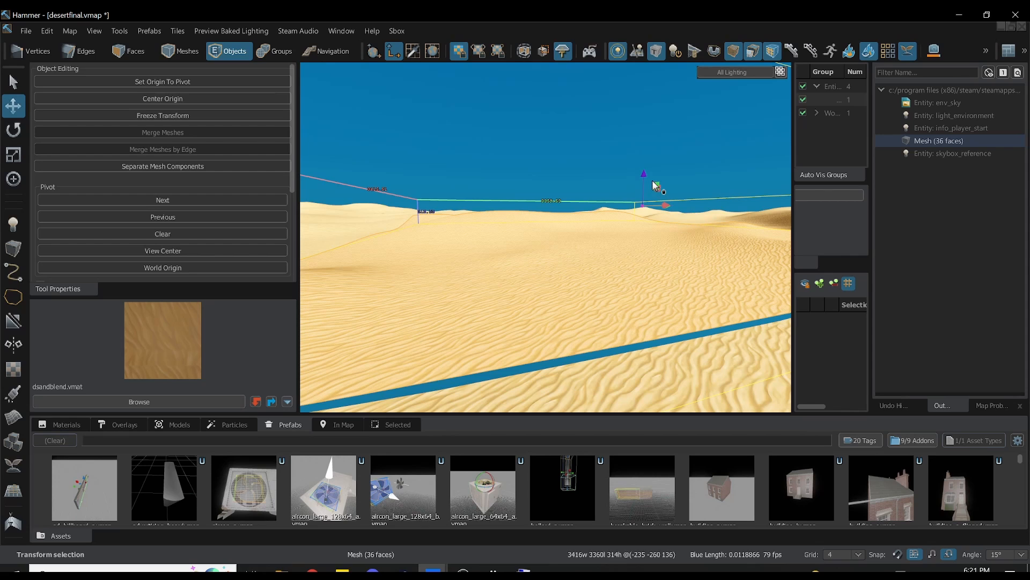
drag(645, 187, 651, 212)
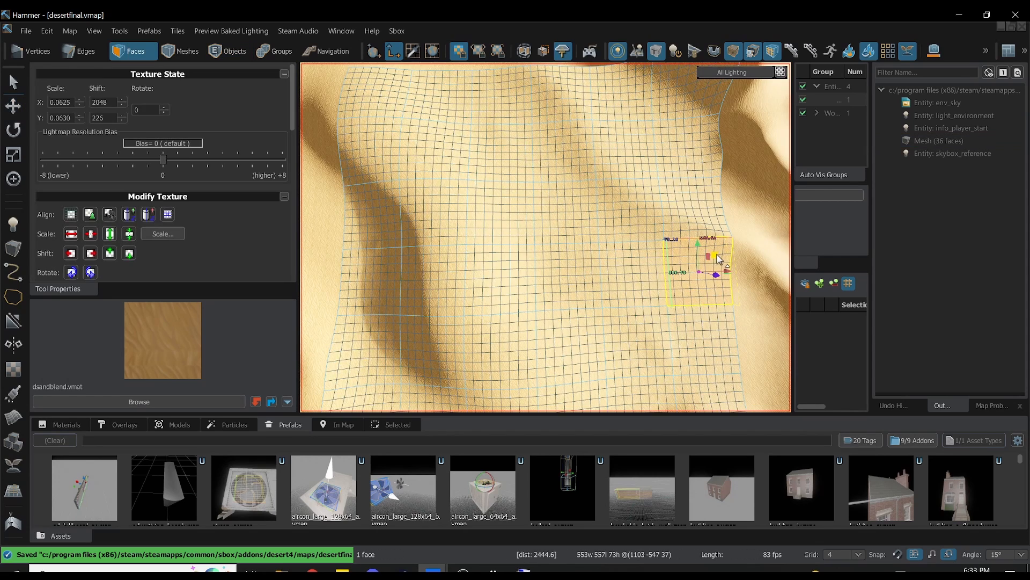
- Clear the face selection, save the map, and examine from above how the central patch meets the surrounding dunes
key(4)
click(748, 247)
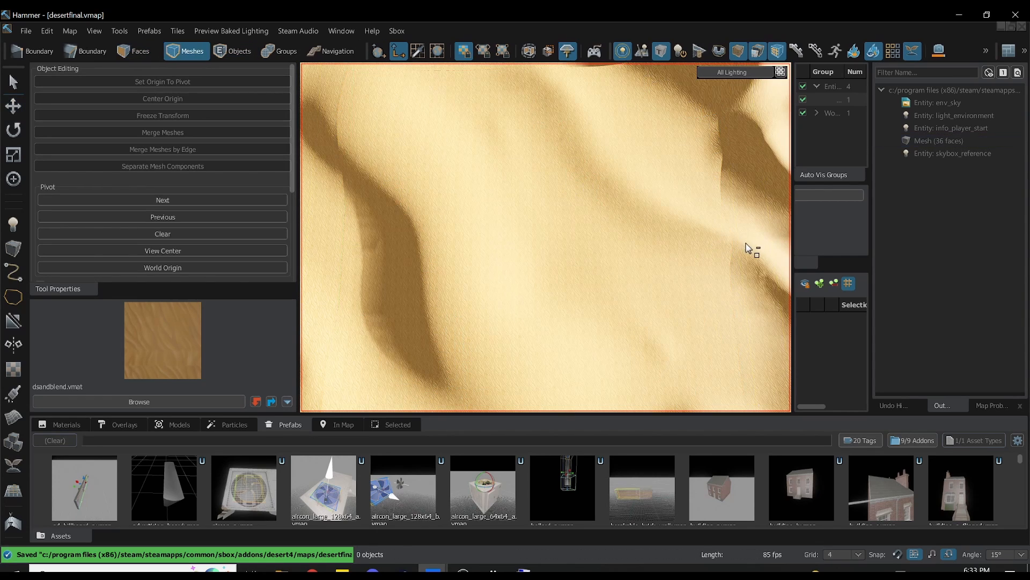
key(ctrl+s)
right_drag(748, 246, 748, 140)
right_drag(546, 237, 622, 344)
key(s)
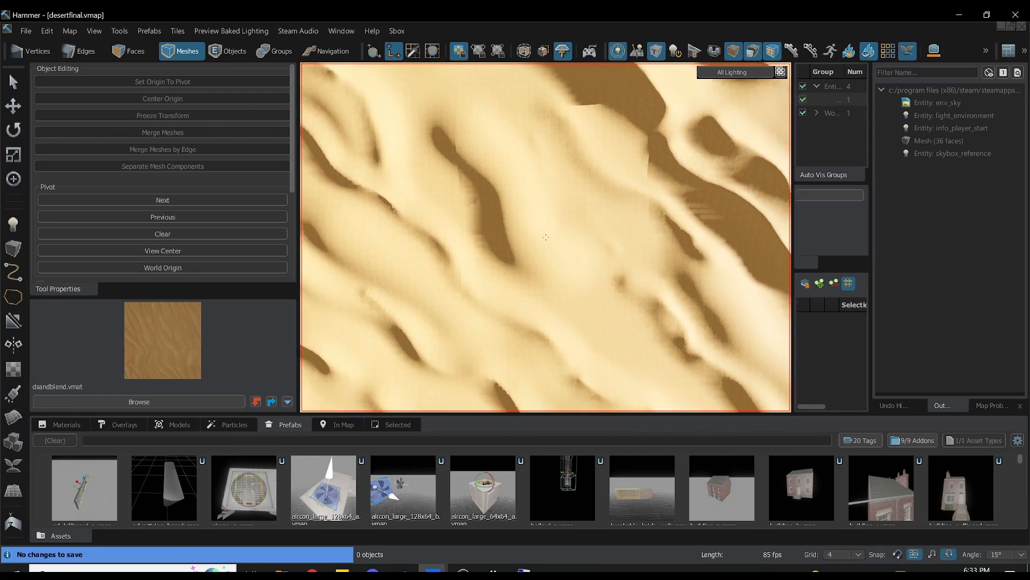
right_drag(546, 238, 552, 228)
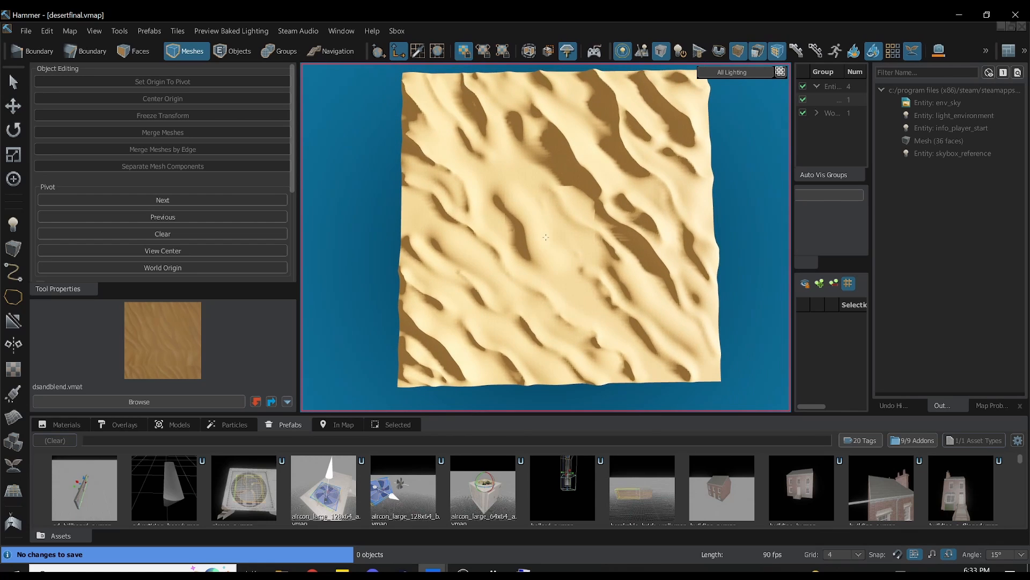
click(21, 33)
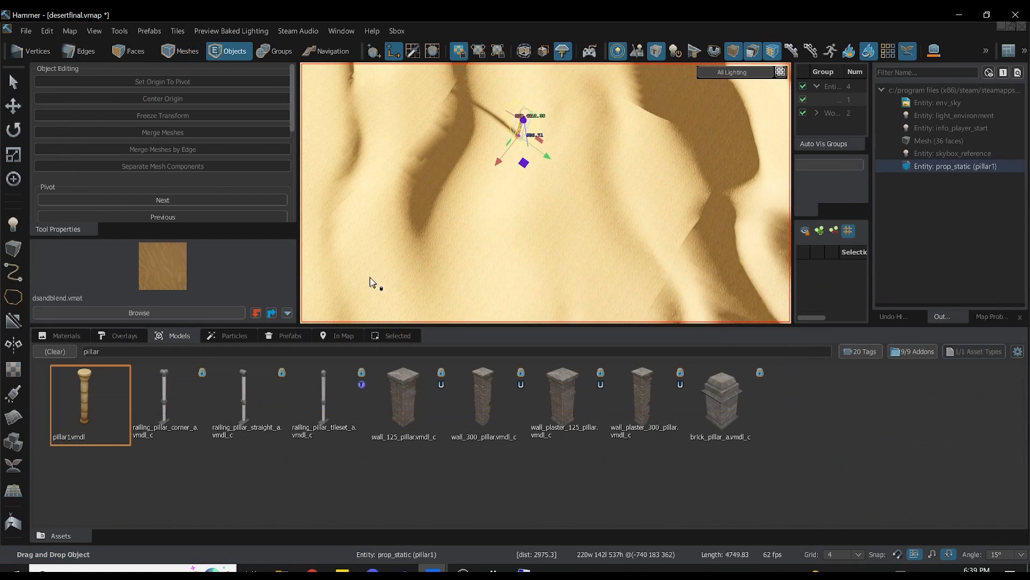
- Add pillar1 props to the central sand patch to complete two parallel rows of three pillars
drag(108, 411, 509, 183)
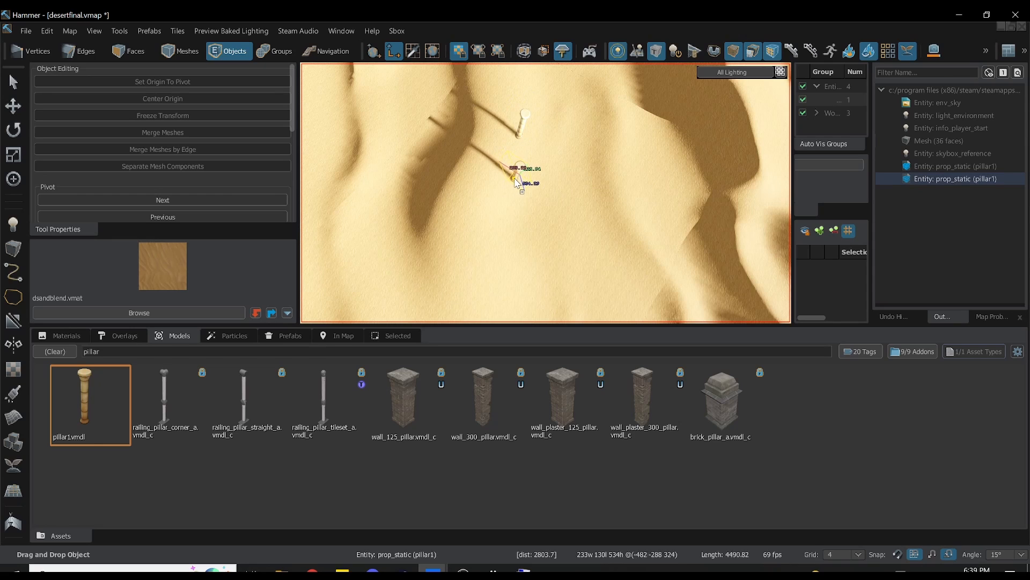
drag(88, 408, 549, 257)
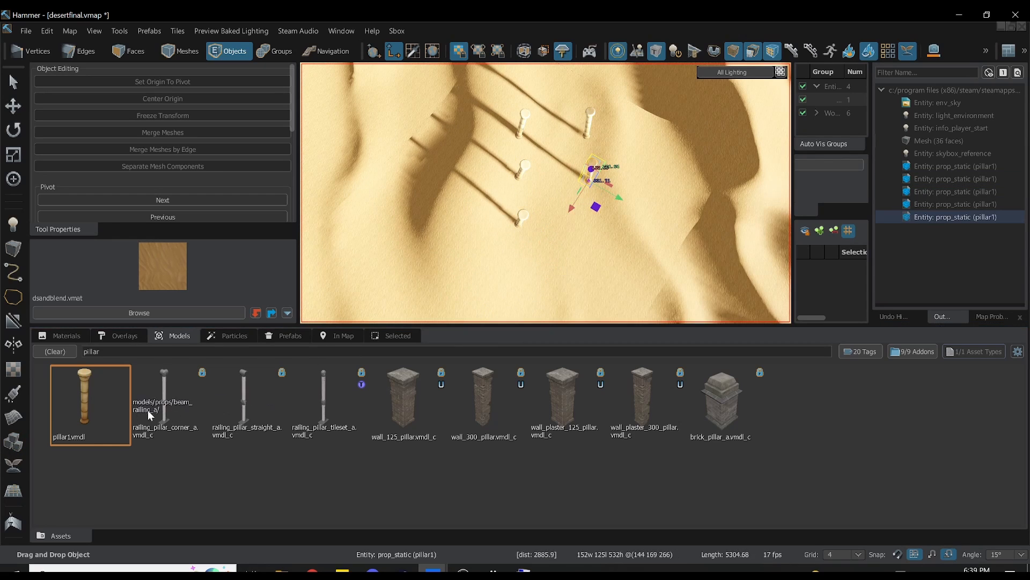
drag(147, 410, 593, 226)
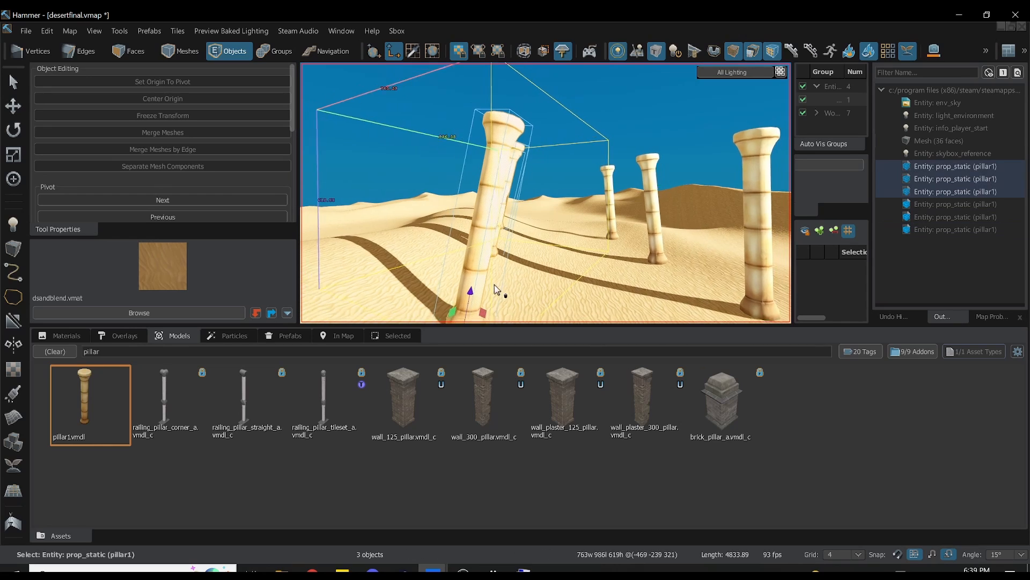
- Rotate one row of three pillars together by 15 degrees and sink their bases into the sand
drag(472, 293, 470, 326)
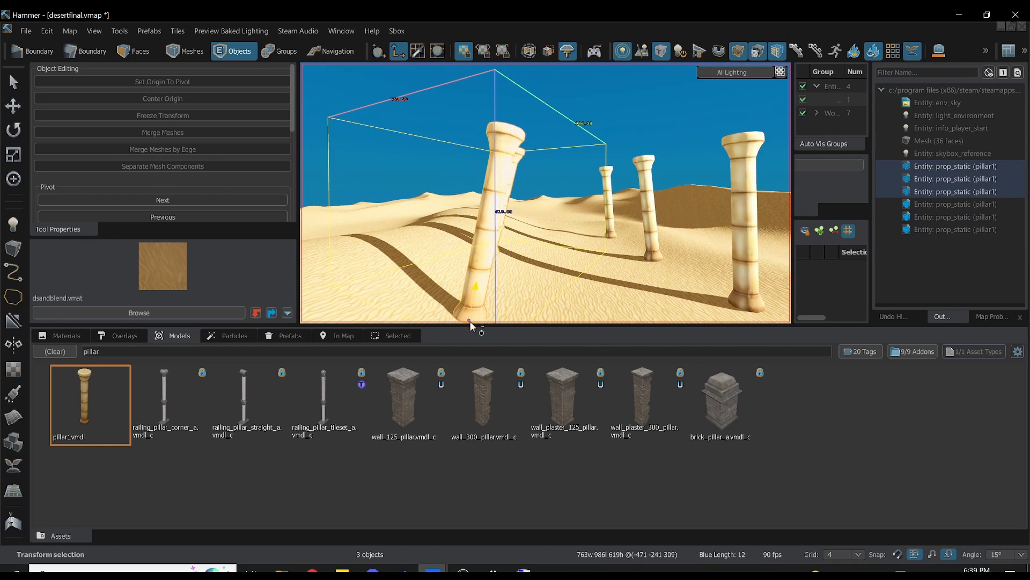
key(e)
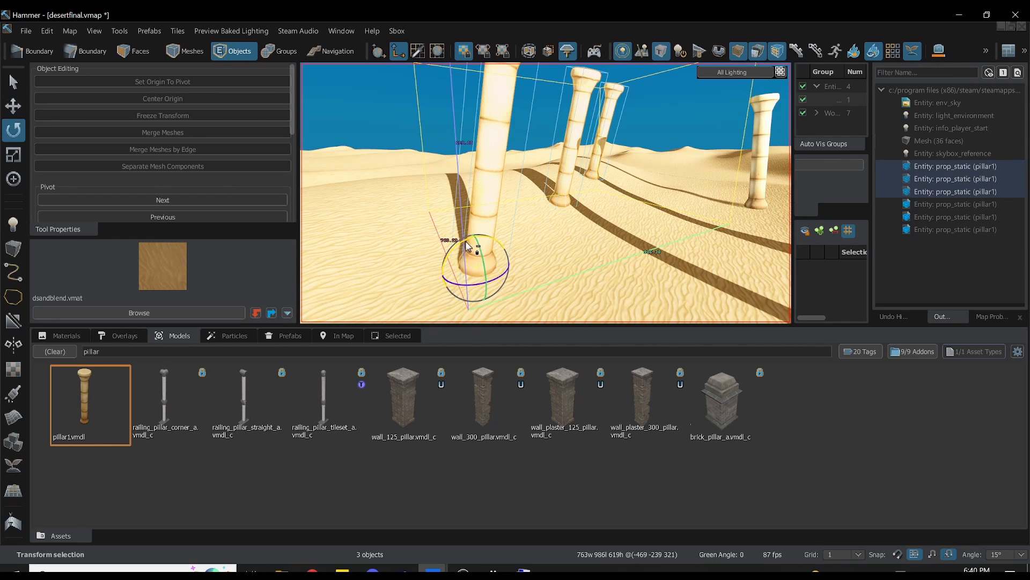
drag(464, 248, 457, 247)
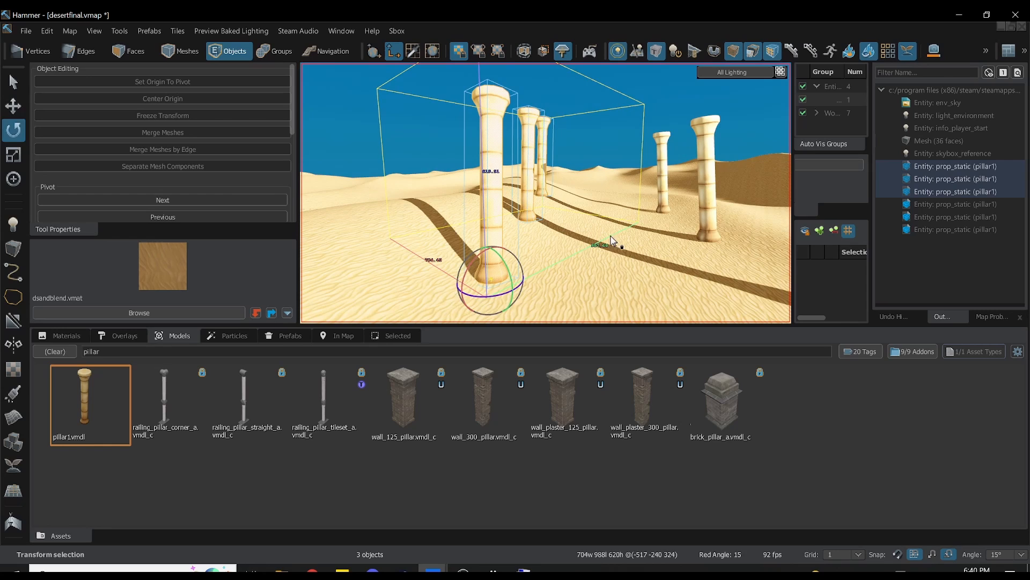
key(w)
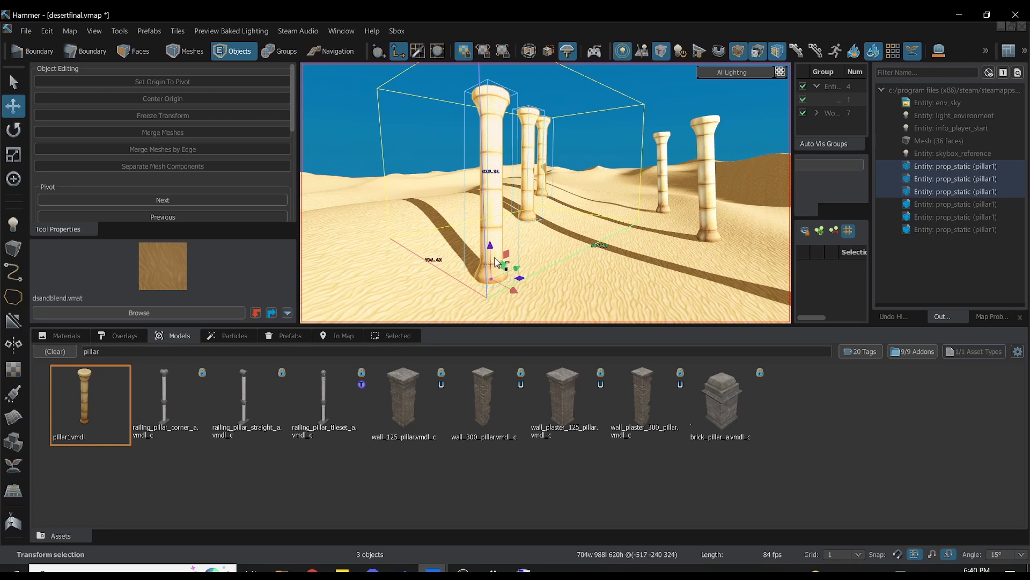
drag(496, 271, 491, 294)
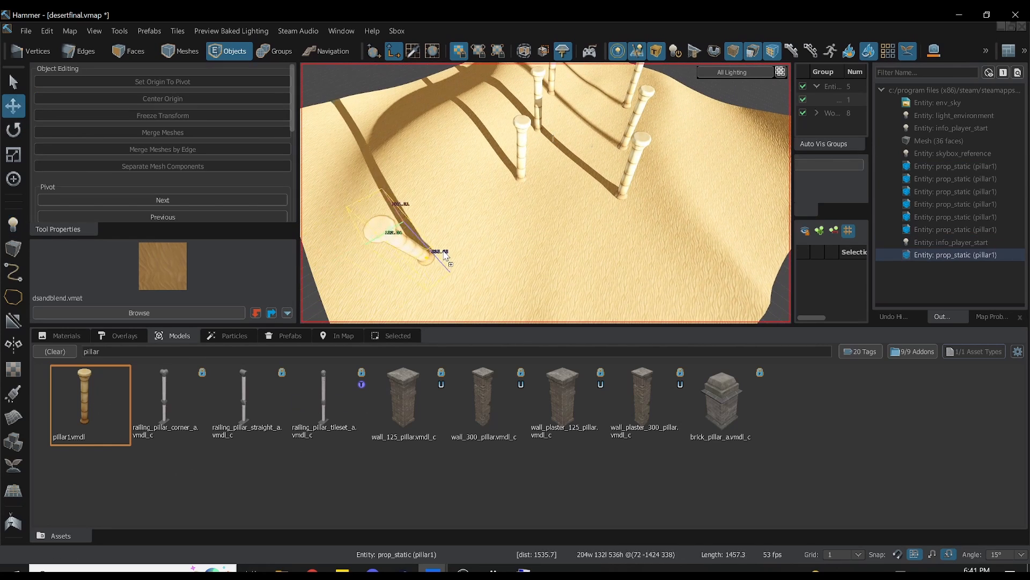
- Extend the colonnade with two more pillar1 props and tip the last one over so it lies on the sand
drag(445, 256, 631, 267)
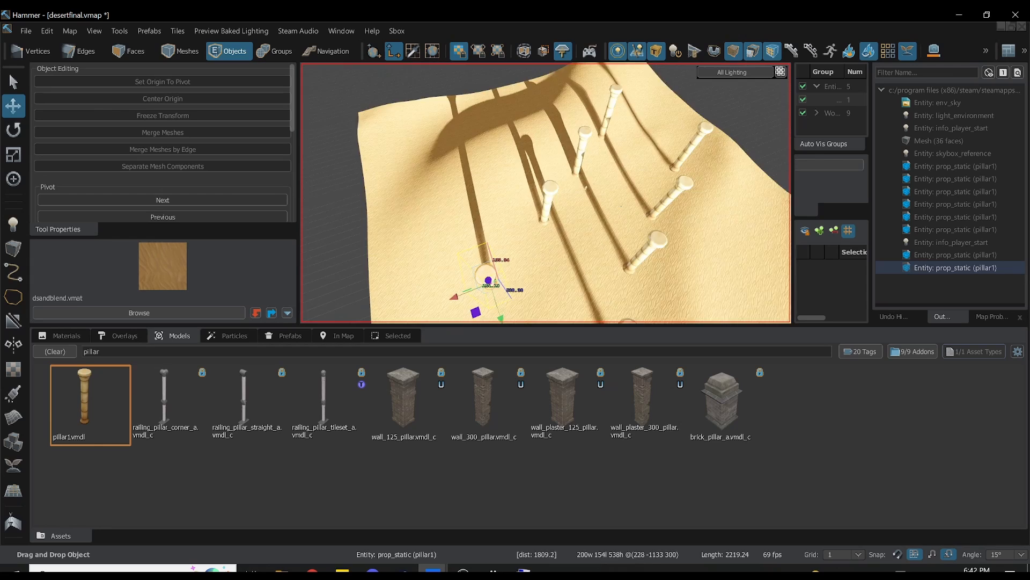
right_drag(496, 287, 525, 263)
scroll(525, 263, up, 3)
drag(541, 230, 542, 225)
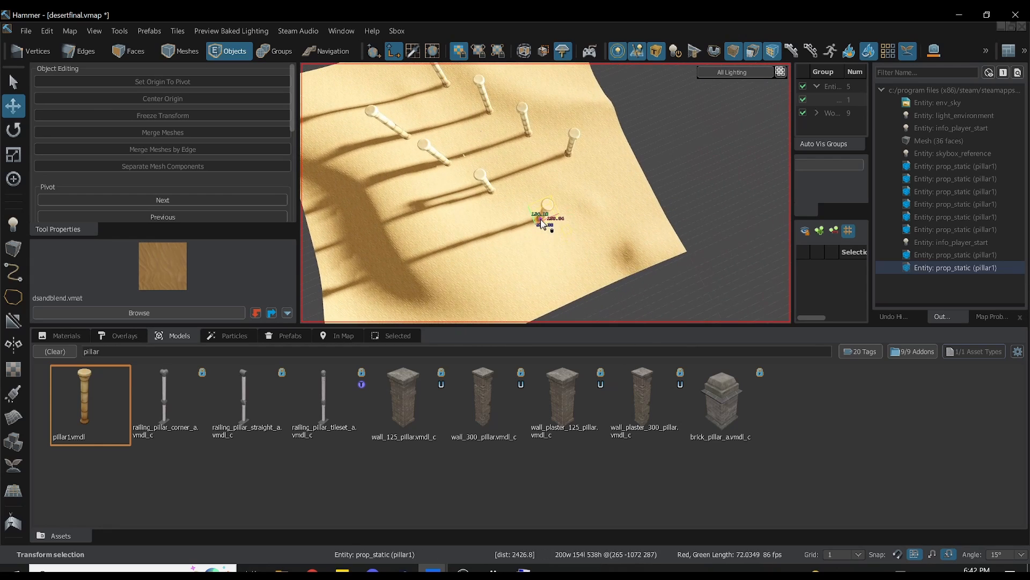
key(w)
key(r)
key(w)
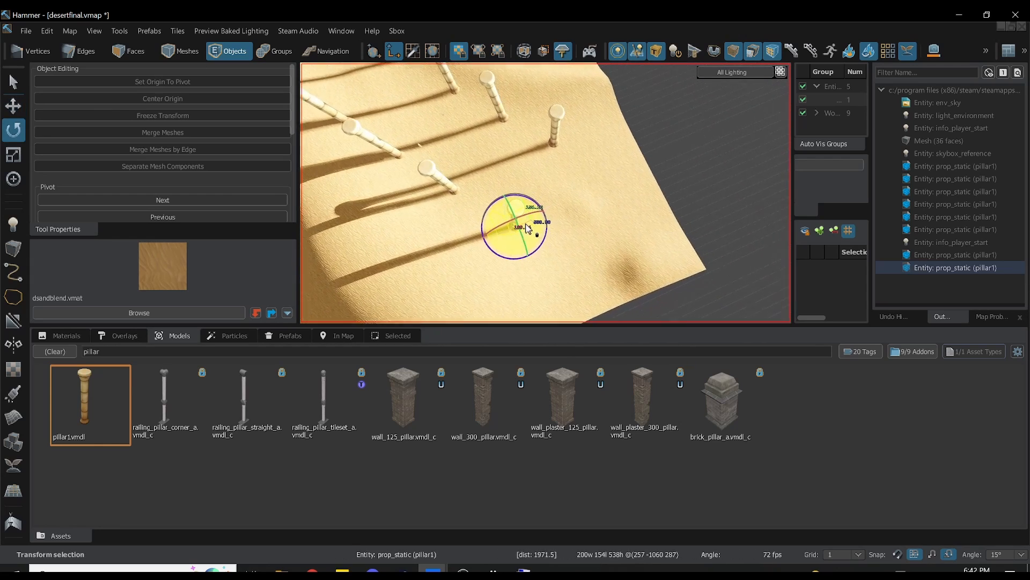
drag(500, 240, 529, 313)
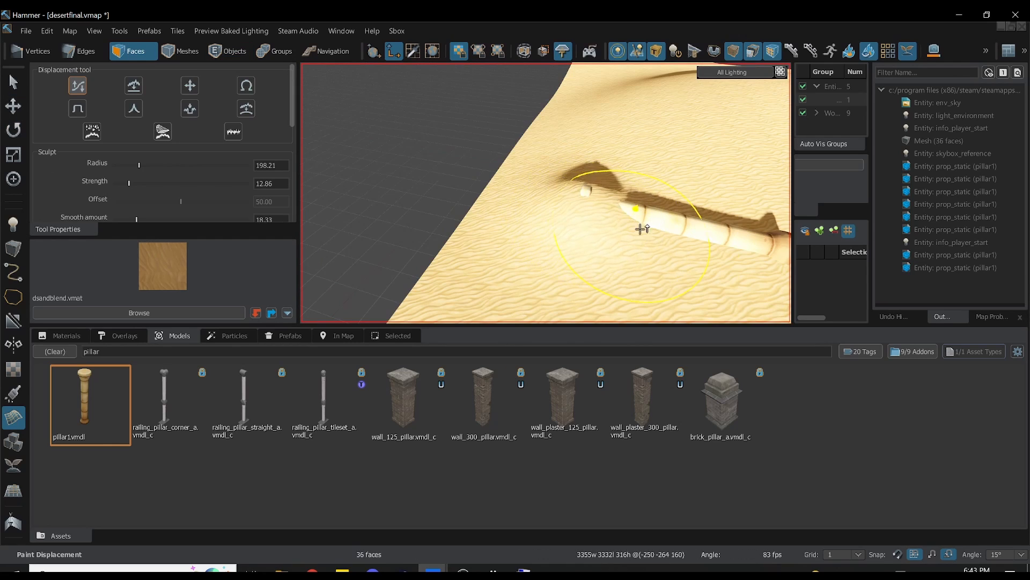
- Sculpt the terrain around the fallen pillar with the Displacement tool so the sand partly buries it
drag(640, 229, 655, 221)
right_drag(655, 221, 612, 239)
drag(612, 239, 636, 260)
right_drag(637, 260, 685, 252)
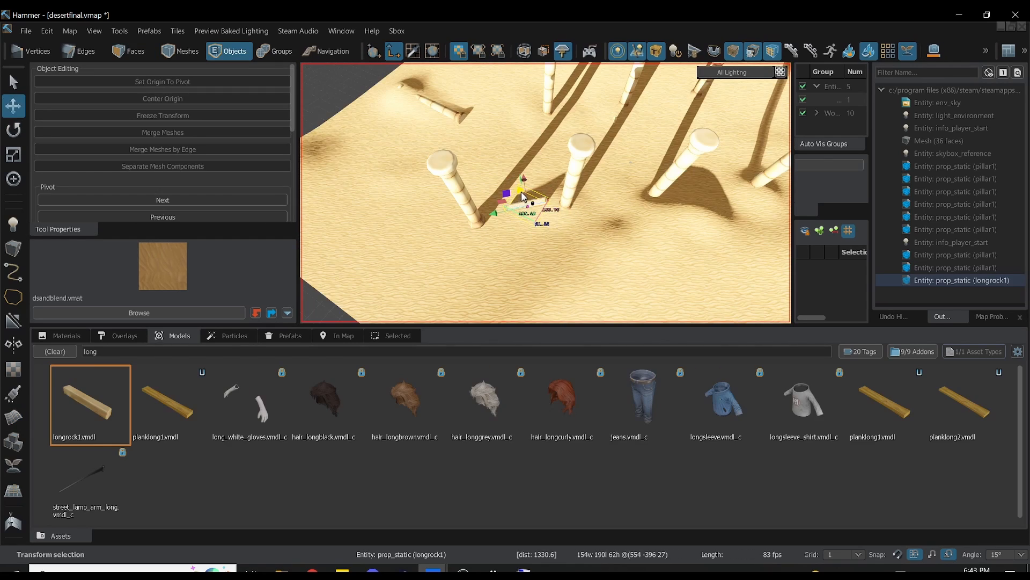
- Raise the longrock1 block about 486 units to a pillar's top and rotate it, then lay another in the sand between two pillars
drag(522, 192, 491, 130)
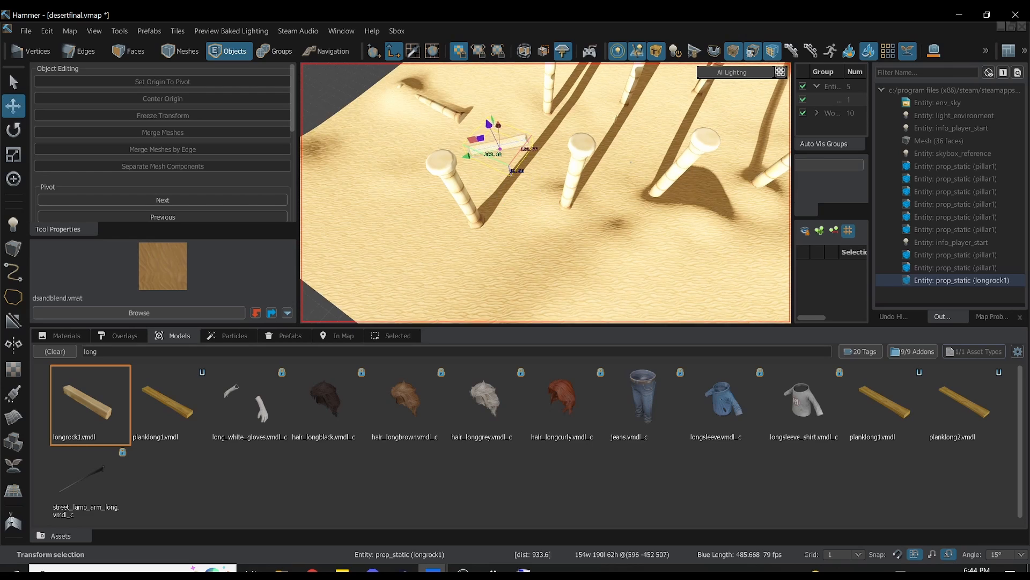
right_drag(491, 129, 541, 201)
key(s)
key(r)
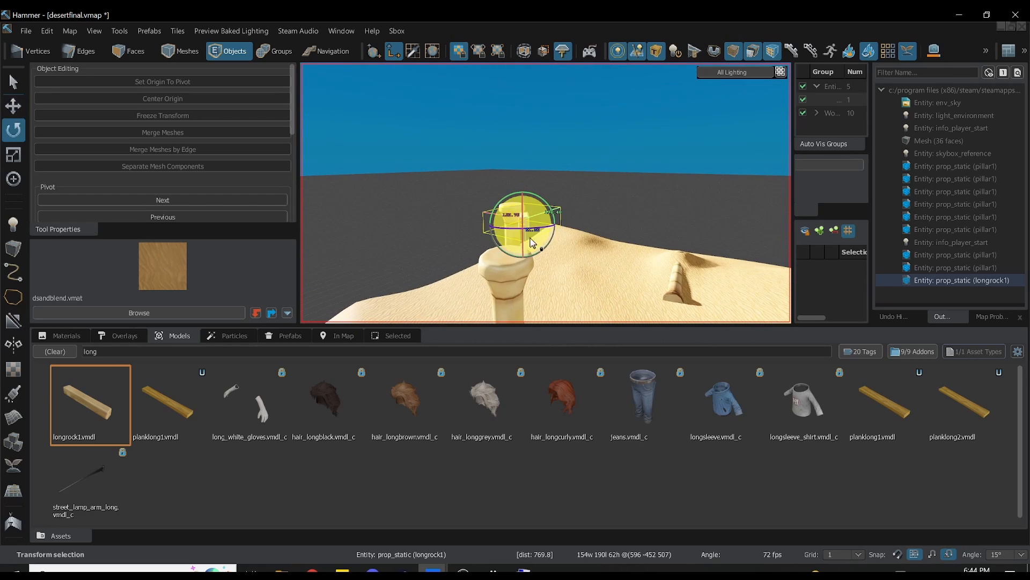
drag(530, 228, 533, 228)
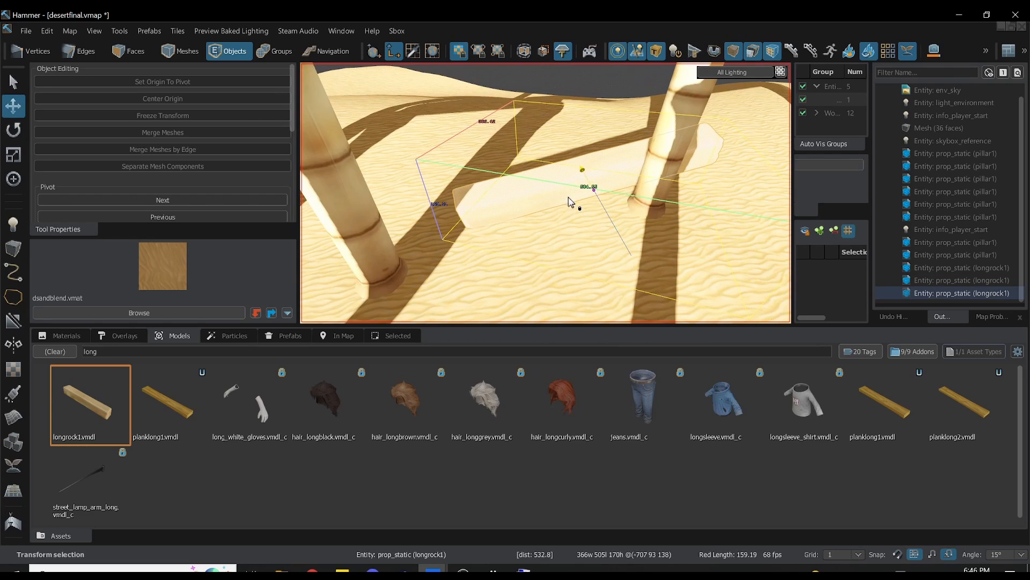
drag(567, 201, 546, 203)
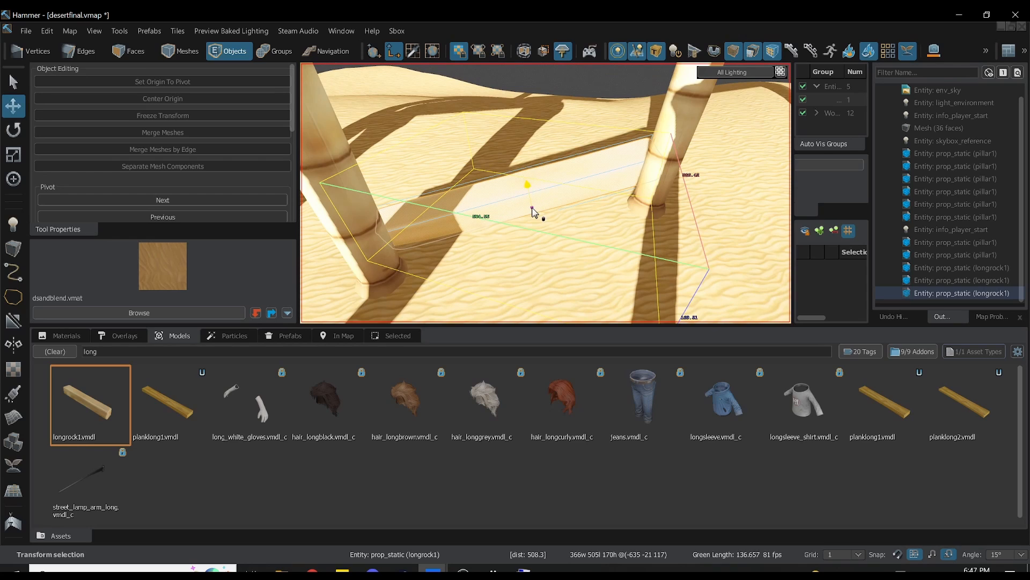
right_drag(549, 230, 678, 220)
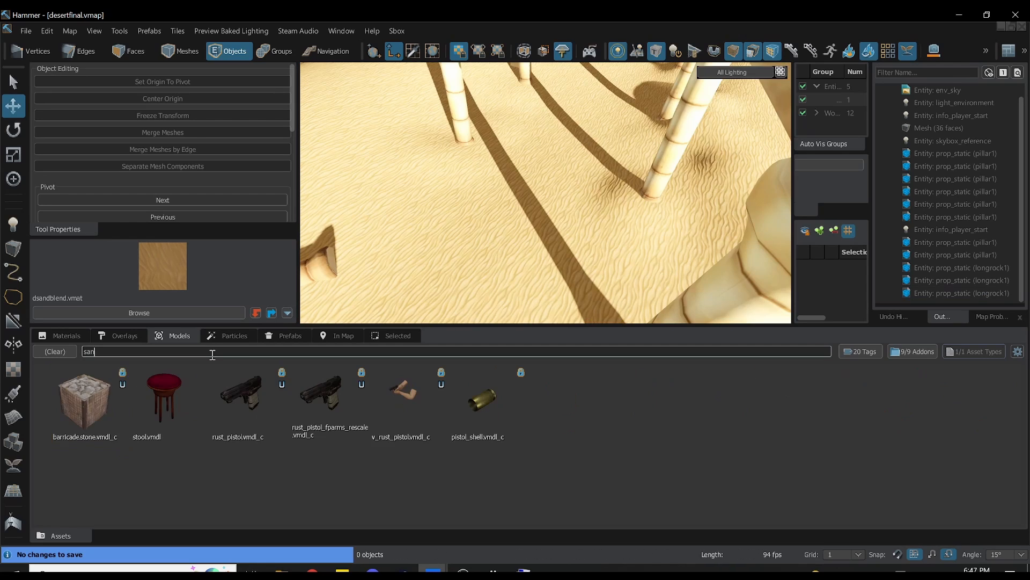
- Search the models for "sand" and place a sandrock2 and a sandrock4 block on the sand near a pillar base
text(d)
drag(139, 429, 637, 282)
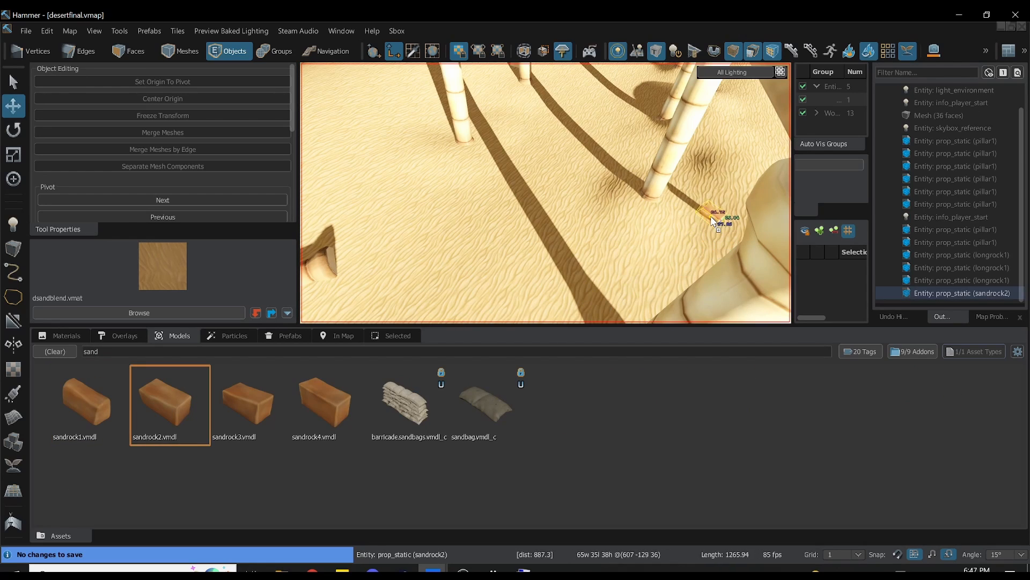
drag(325, 408, 702, 257)
right_drag(702, 257, 702, 257)
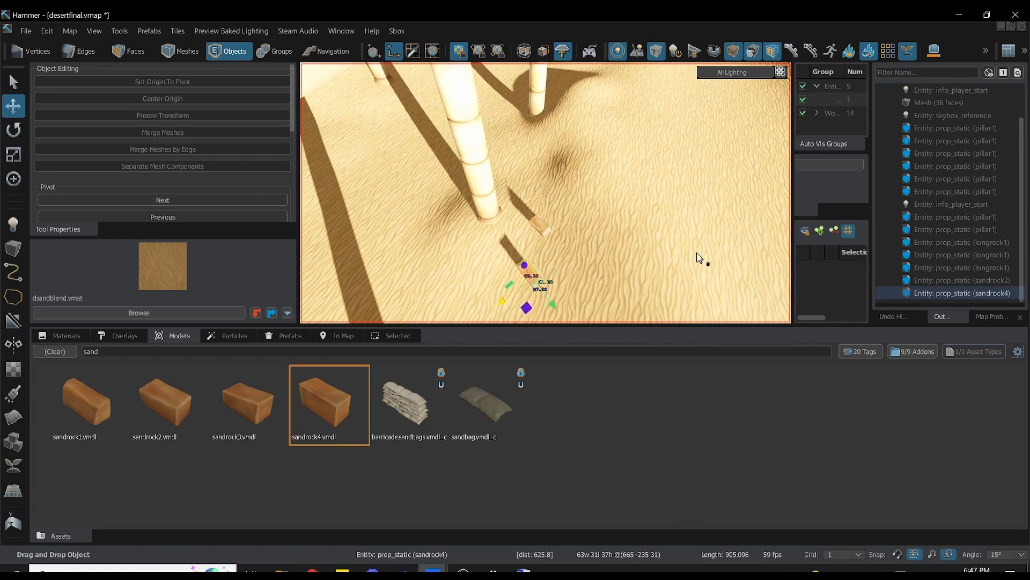
- Rotate the sandrock4 block by about -41 degrees and the sandrock2 block by about -51 degrees
key(r)
mouse_move(514, 306)
mouse_down()
mouse_move(532, 317)
mouse_move(508, 315)
mouse_up()
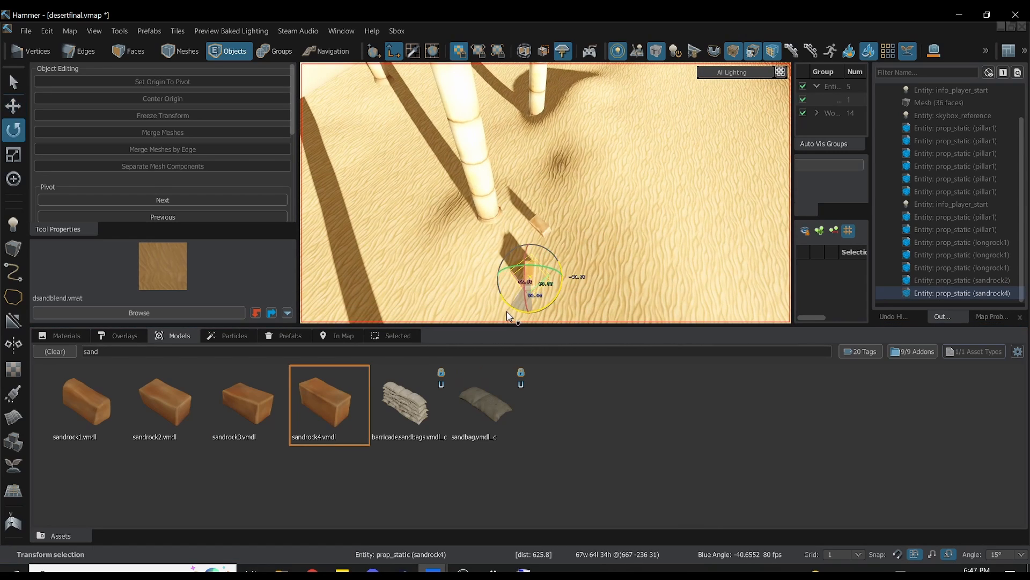
click(542, 236)
drag(541, 232, 541, 255)
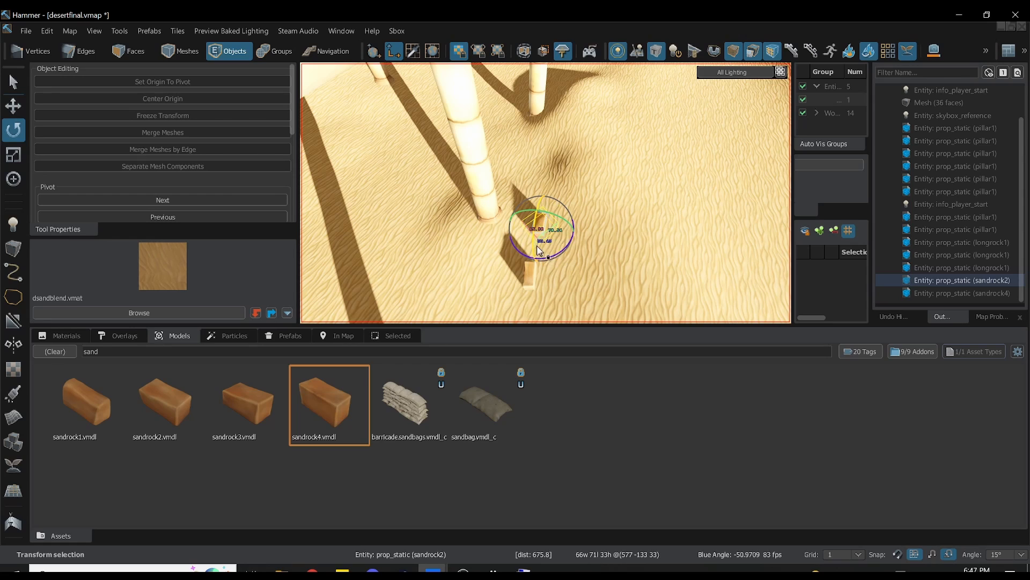
- Scatter more sandrock3 and sandrock4 blocks across the sand around the pillars
right_drag(541, 255, 541, 255)
key(t)
drag(250, 403, 576, 240)
key(r)
key(t)
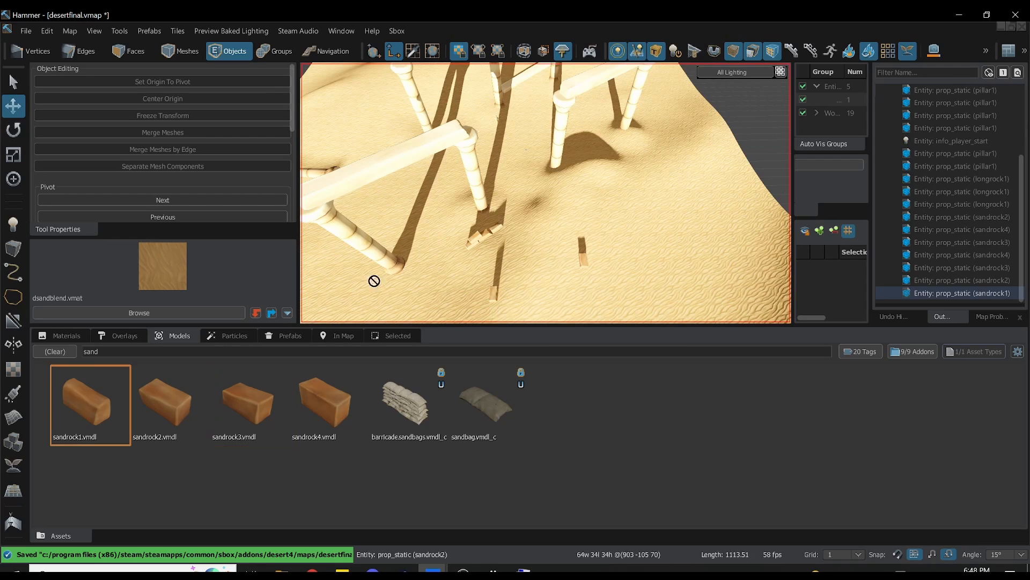
drag(322, 405, 662, 272)
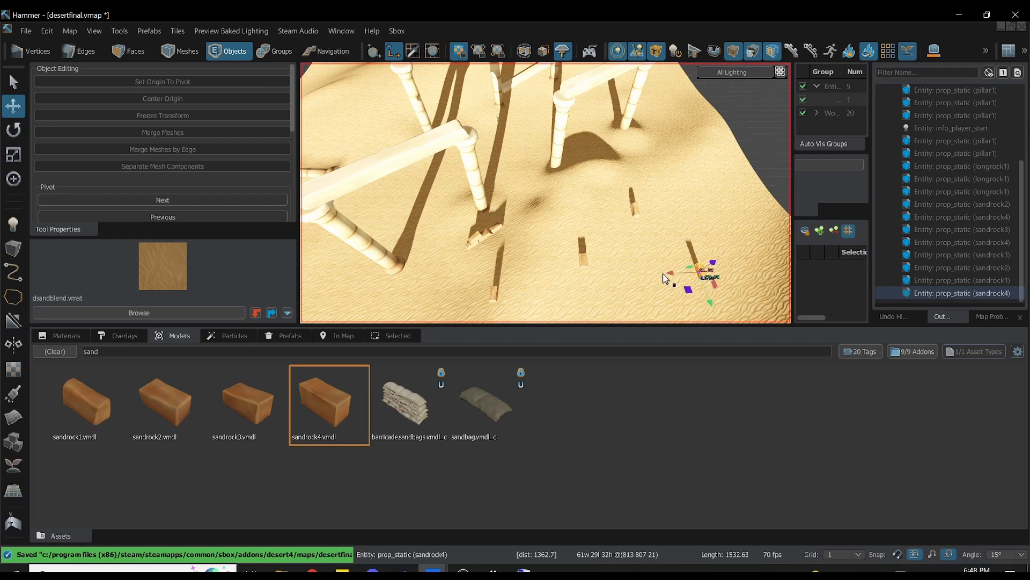
drag(244, 412, 664, 174)
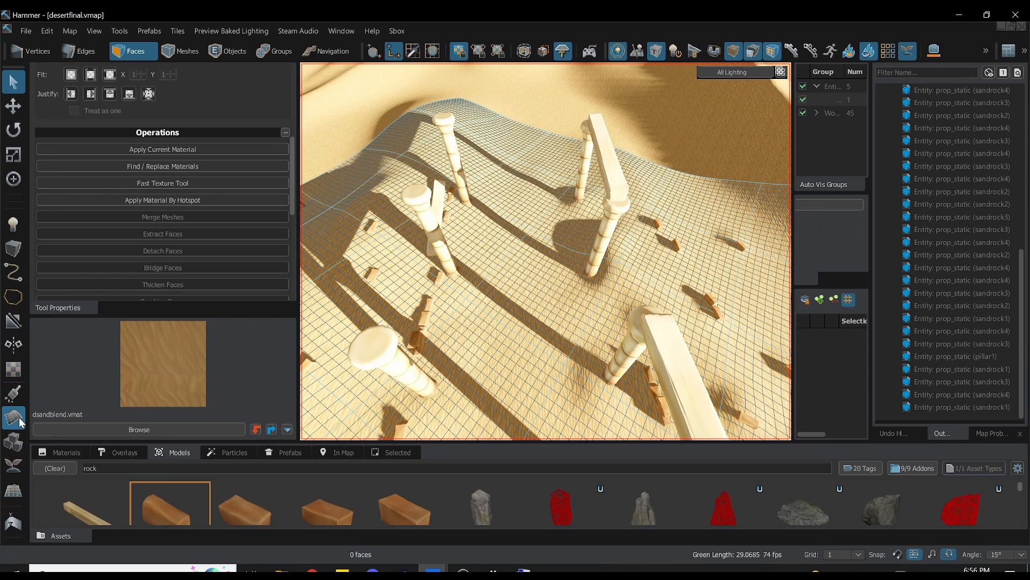
- Paint the dsandblend material with the Painting Tool around the pillar bases and scattered rock blocks to vary the sand
click(21, 392)
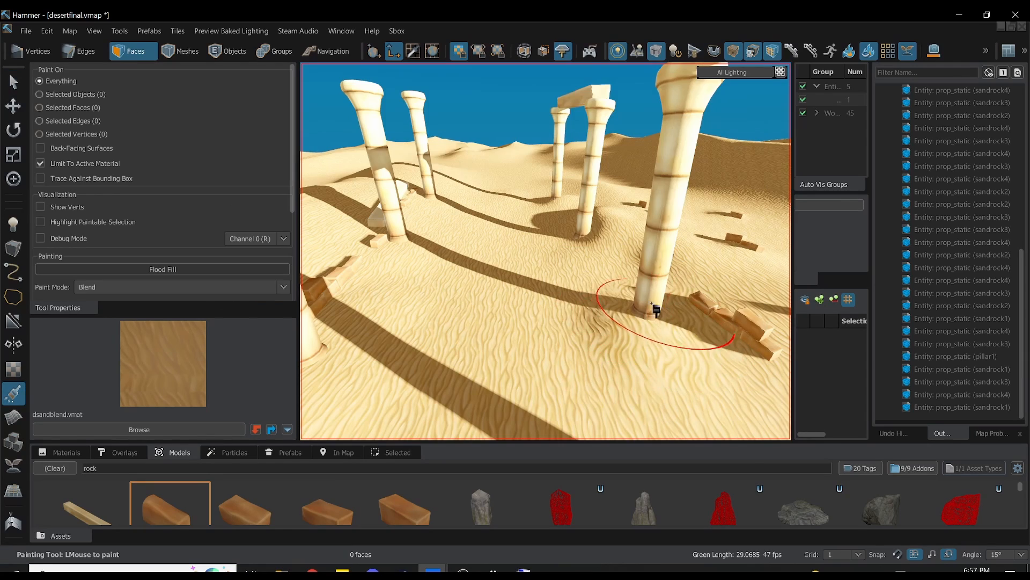
drag(655, 310, 636, 287)
right_drag(636, 288, 542, 276)
drag(543, 276, 482, 241)
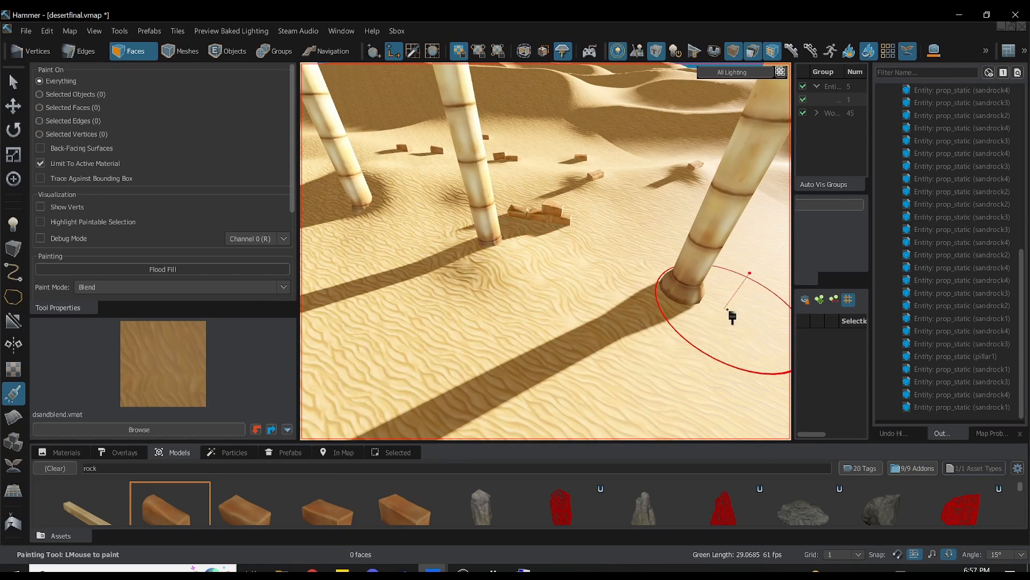
mouse_move(725, 344)
right_down()
mouse_move(545, 251)
mouse_move(494, 341)
right_up()
drag(494, 341, 515, 344)
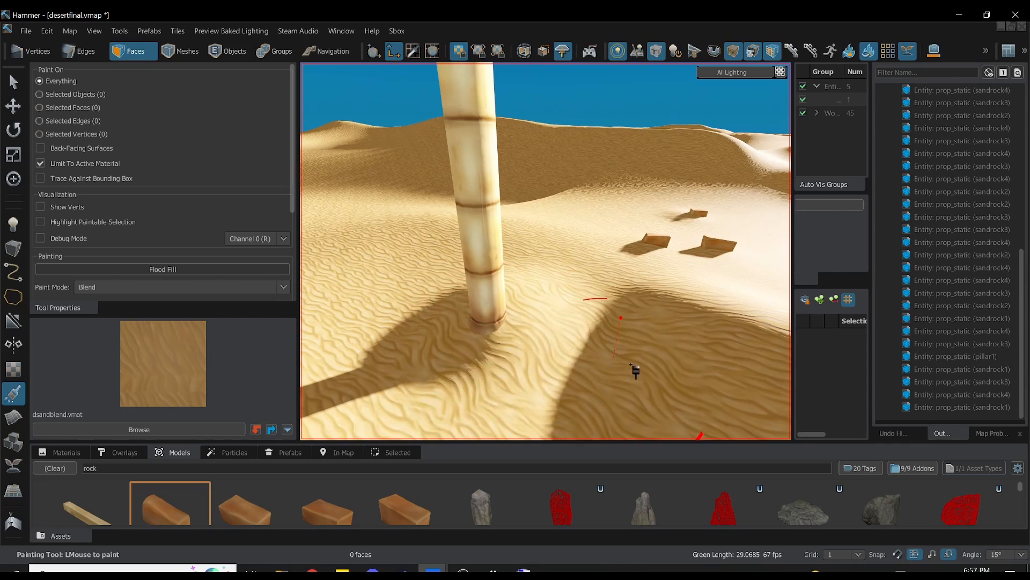
right_drag(632, 366, 685, 371)
drag(685, 371, 704, 387)
right_drag(704, 387, 623, 298)
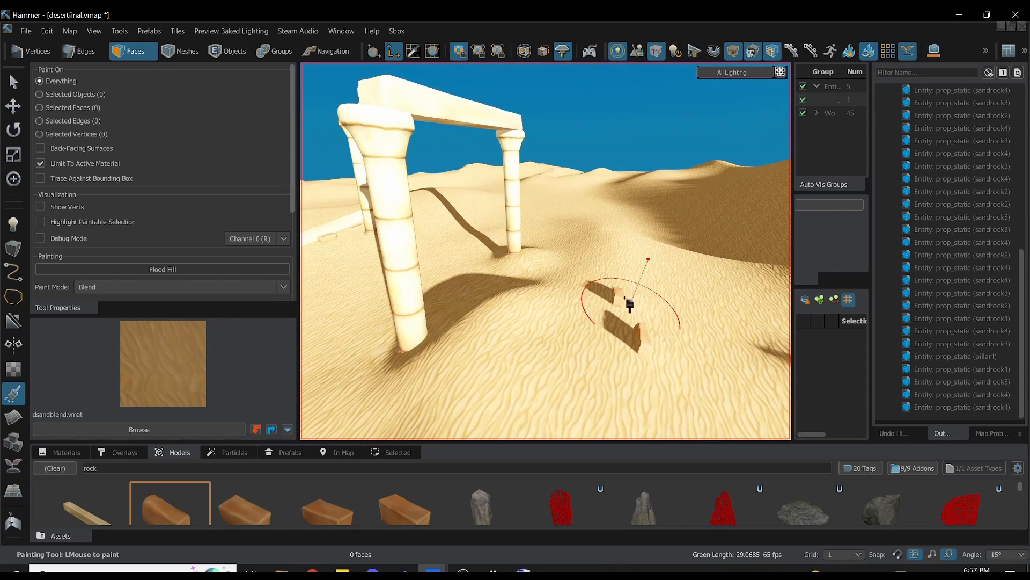
drag(624, 297, 632, 357)
right_drag(632, 356, 712, 352)
drag(646, 290, 610, 267)
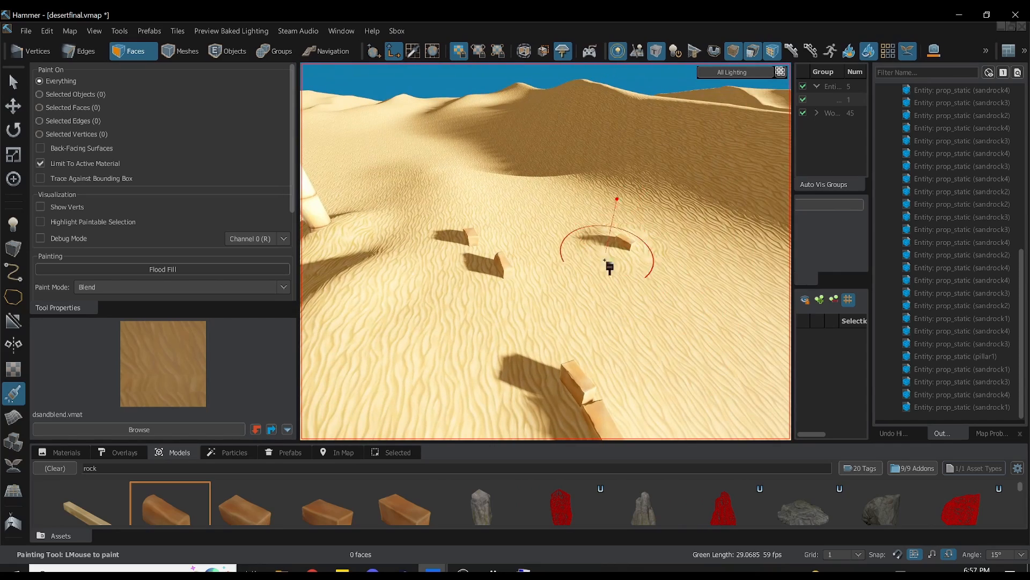
mouse_move(609, 267)
right_down()
mouse_move(640, 382)
mouse_move(630, 392)
mouse_move(479, 340)
right_up()
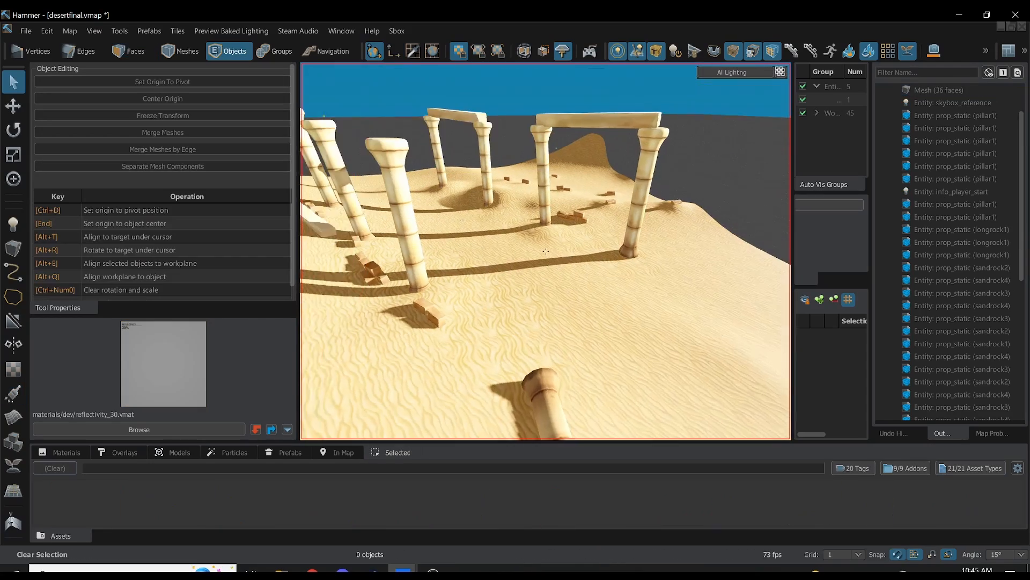
- Paste the wooden ladder and scaffolding prefabs, move them about 389 units beside a pillar, and rotate the scaffolding by about -7 degrees
key(ctrl+v)
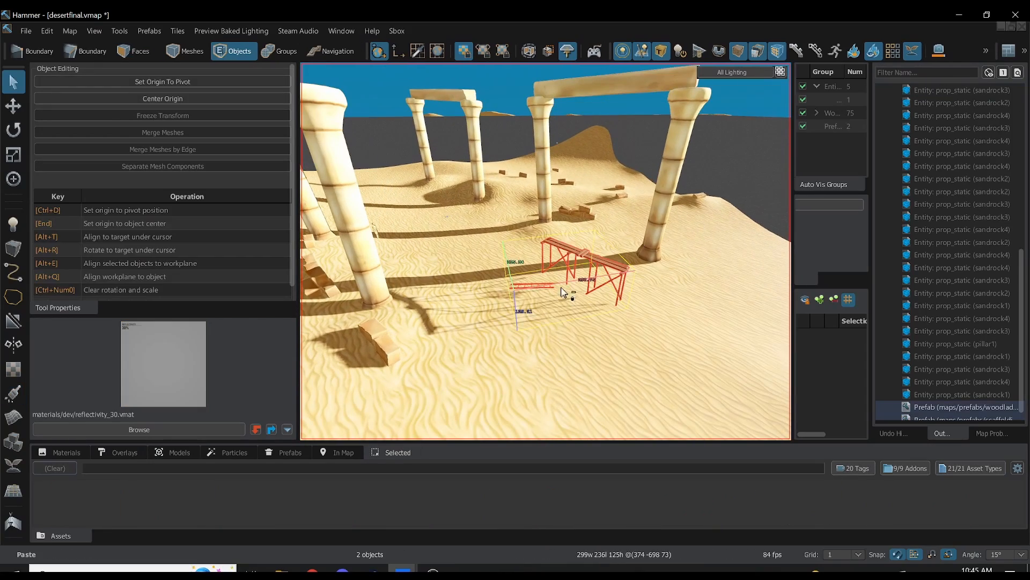
right_drag(546, 251, 514, 269)
key(t)
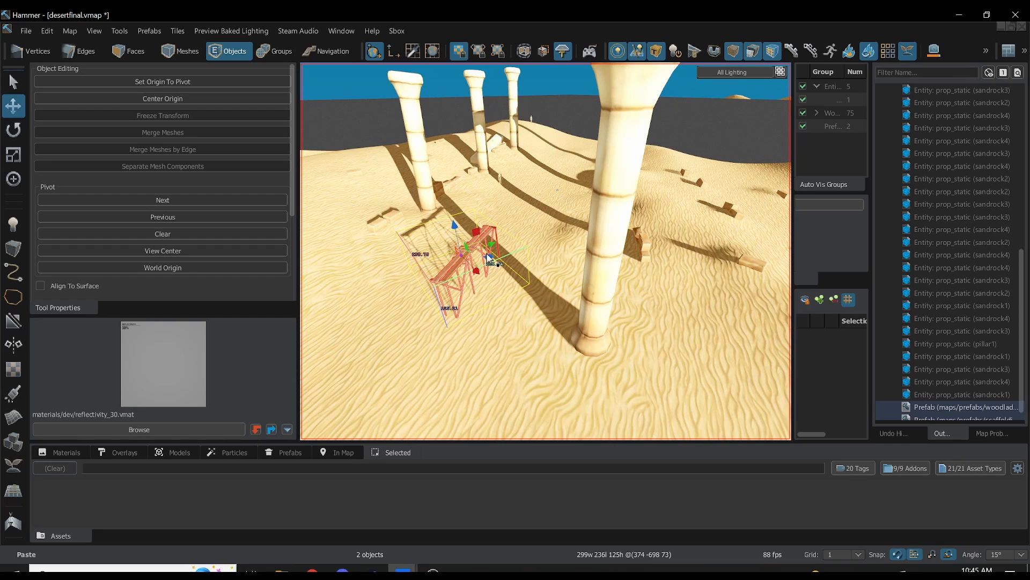
drag(461, 259, 575, 271)
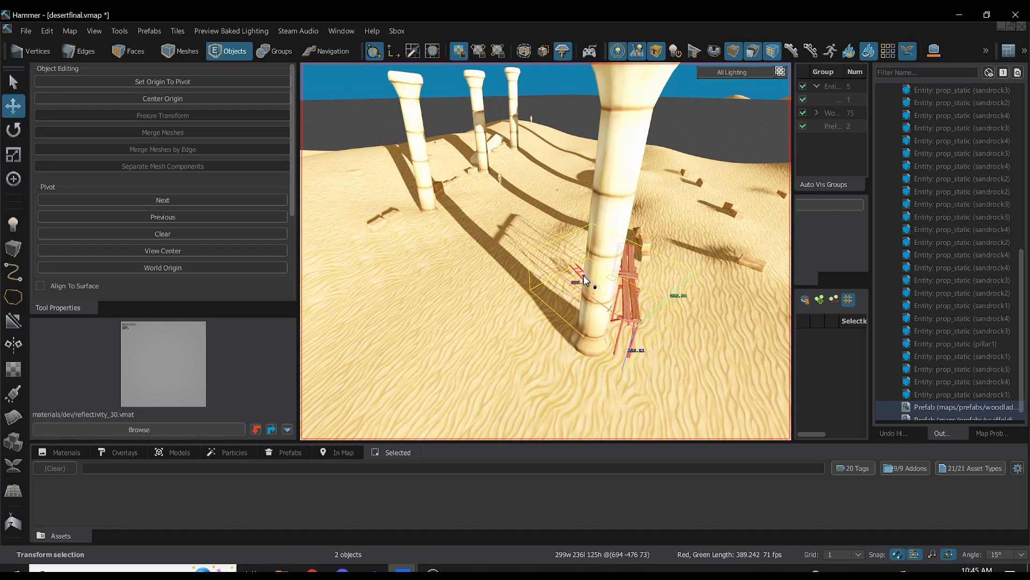
right_drag(576, 271, 648, 325)
drag(544, 262, 571, 255)
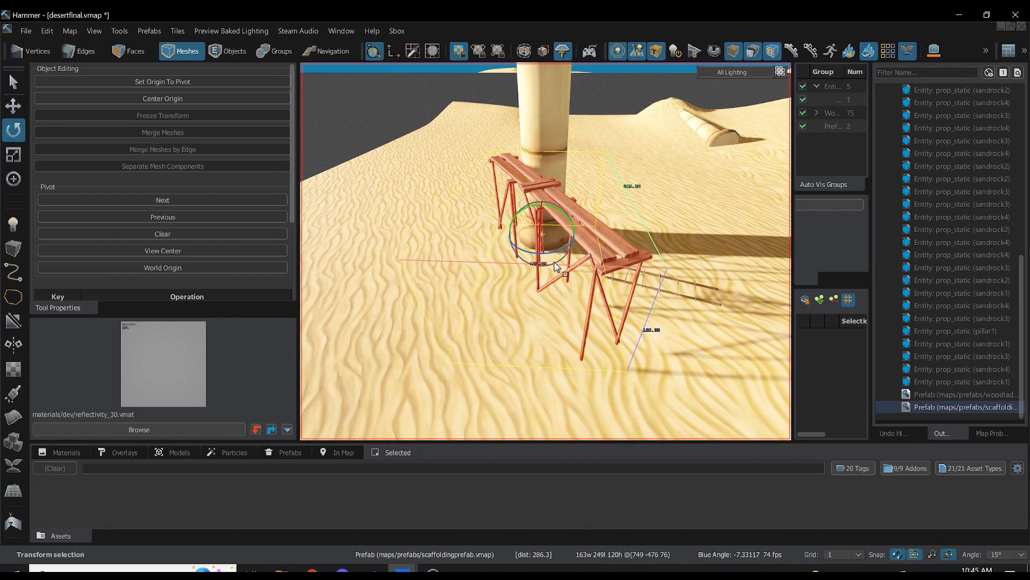
- Reposition the scaffolding prefab at the base of the leaning pillar and rotate it by about 7.7 degrees
key(t)
right_drag(572, 255, 528, 285)
drag(511, 270, 533, 290)
key(r)
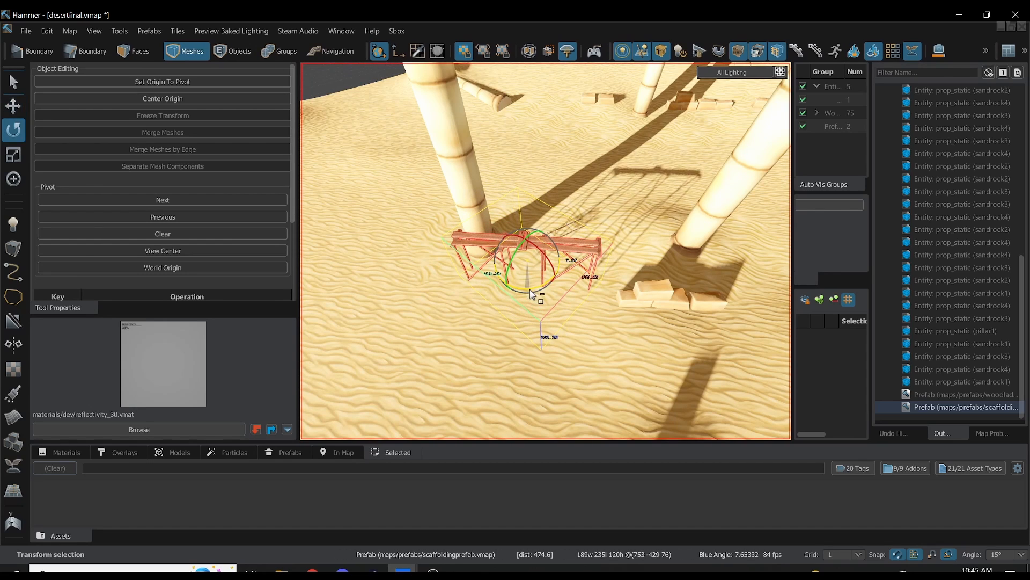
right_drag(532, 290, 483, 300)
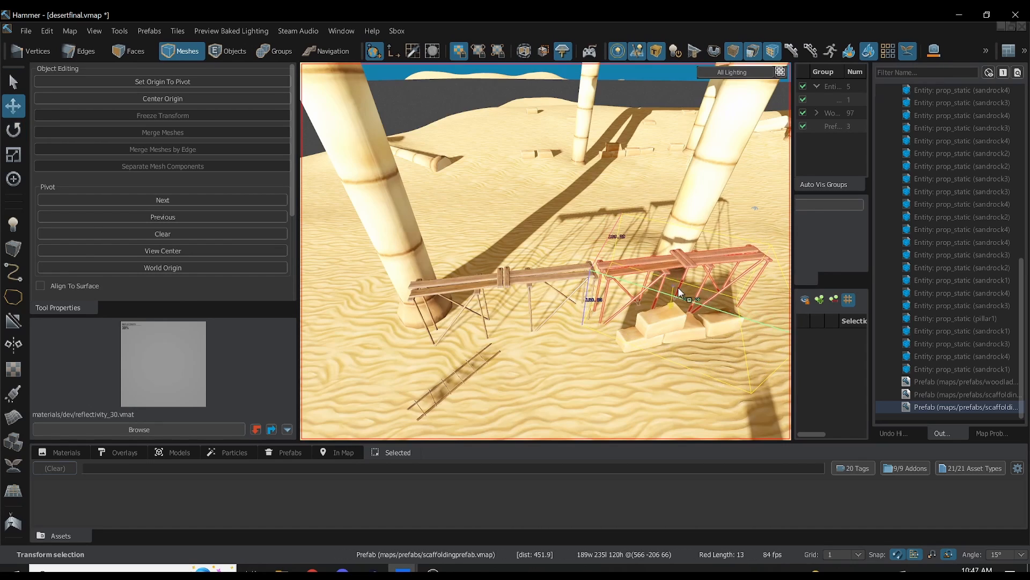
- Move the second scaffolding prefab end to end with the first, beside the neighbouring pillar and its stacked blocks
drag(678, 285, 676, 287)
right_drag(676, 287, 545, 300)
right_drag(546, 250, 616, 272)
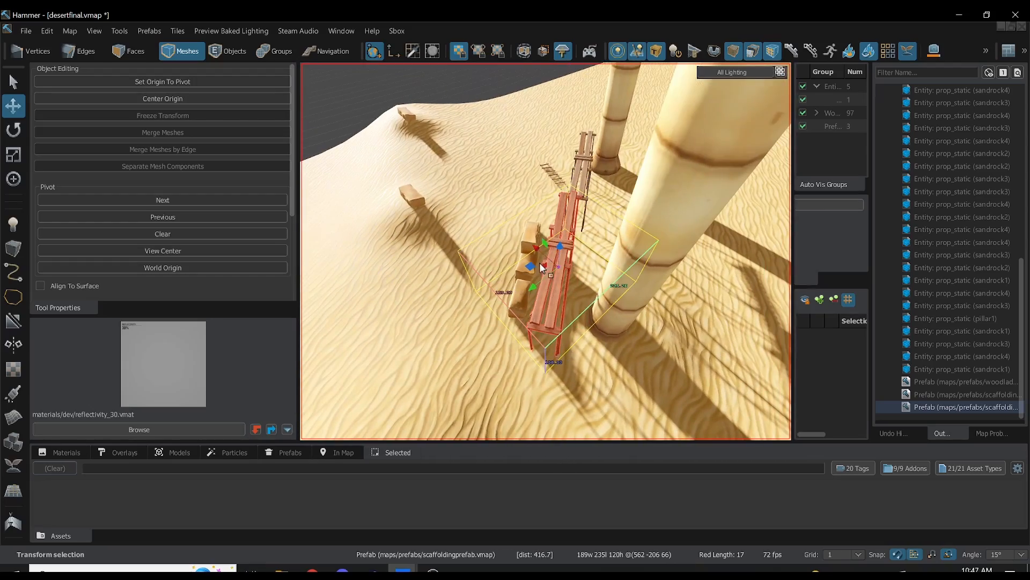
drag(542, 268, 565, 275)
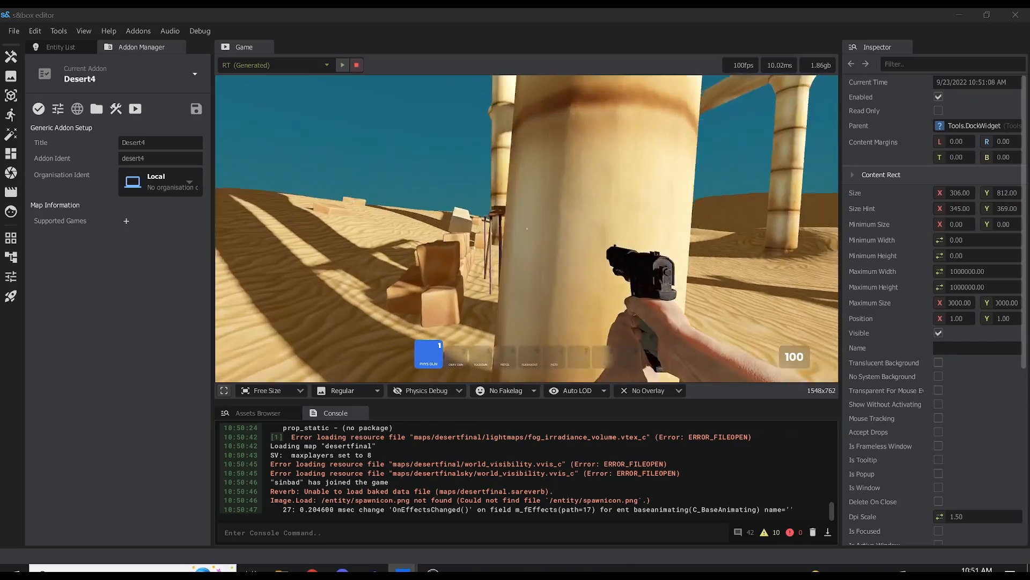
- Walk through the desert map in the s&box editor's game view to check the pillar, blocks and scaffolding
key(w)
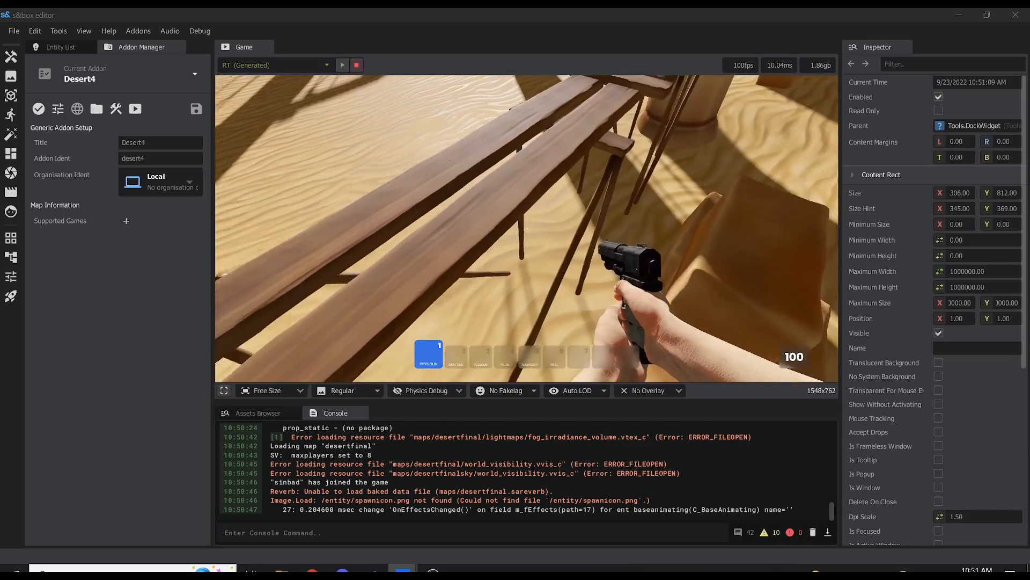
key(w)
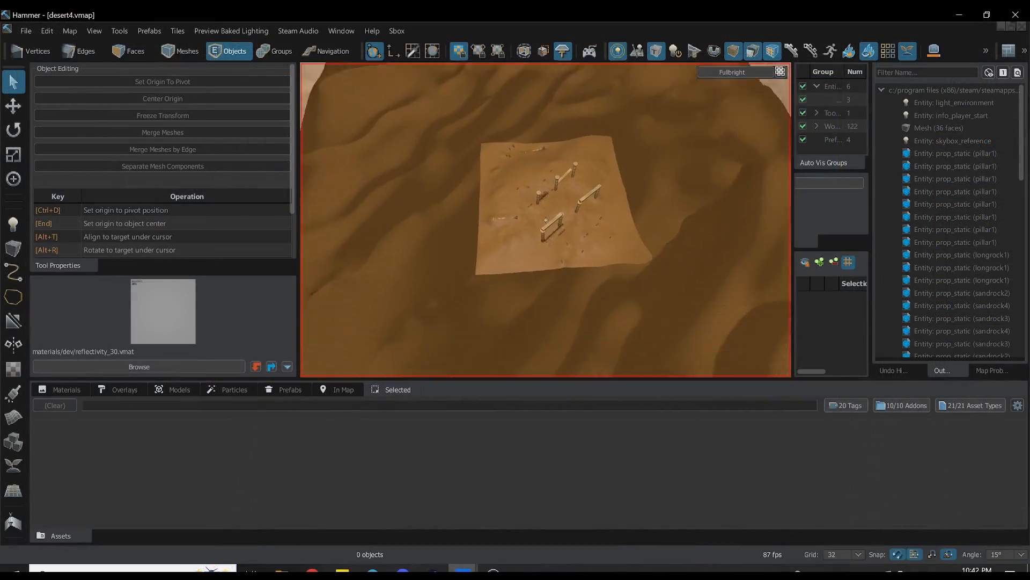
- In Hammer, switch the desert4 viewport from Fullbright to All Lighting and hide the grid to preview the ruins and surrounding dunes
key(w)
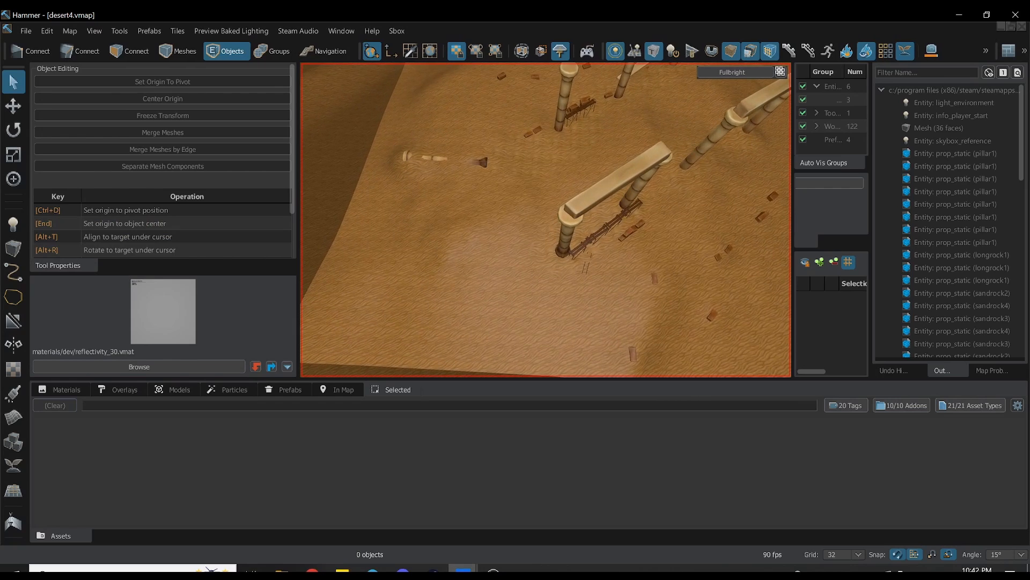
key(shift+o)
key(F6)
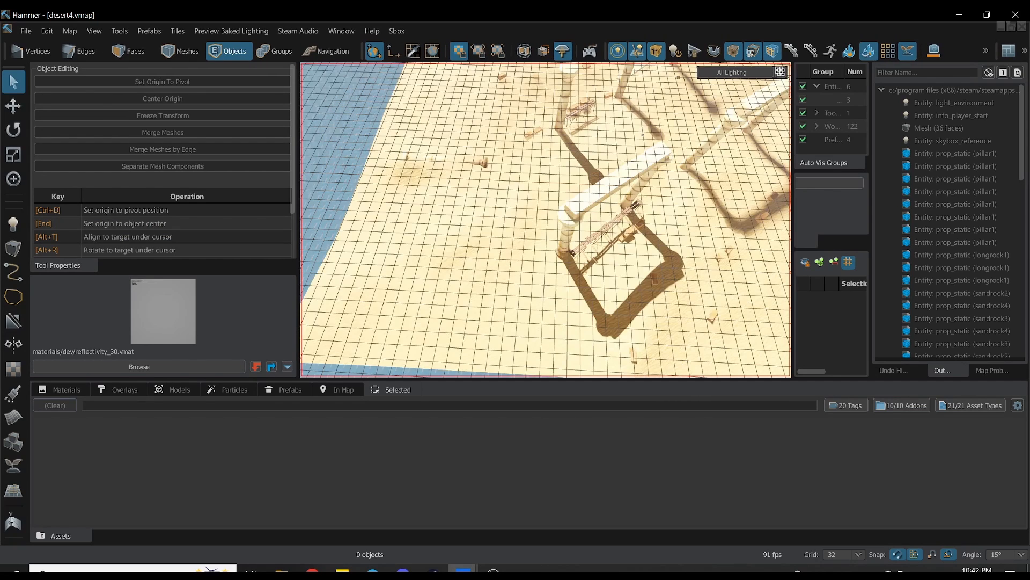
key(shift+o)
mouse_move(546, 220)
right_down()
mouse_move(546, 161)
mouse_move(546, 220)
right_up()
key(w)
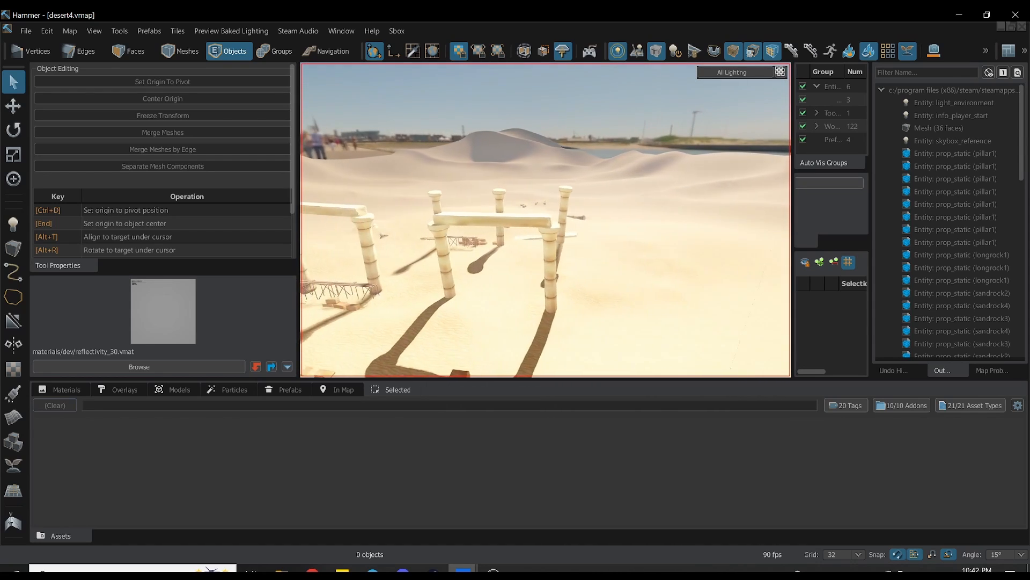
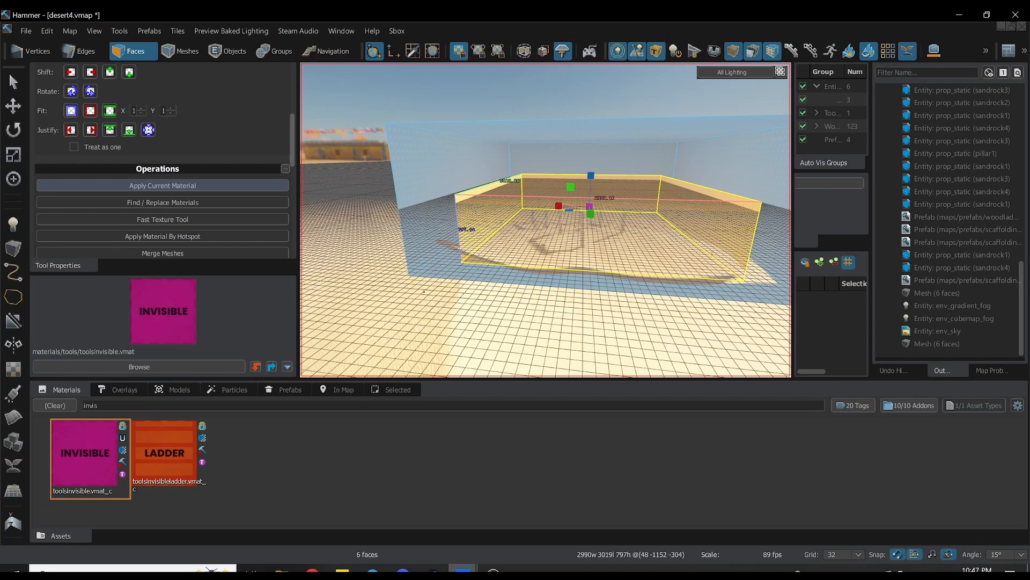
- Apply the toolsinvisible material to the six faces of the box enclosing the ruins, hide the tool objects and grid, and save the map
click(162, 186)
key(o)
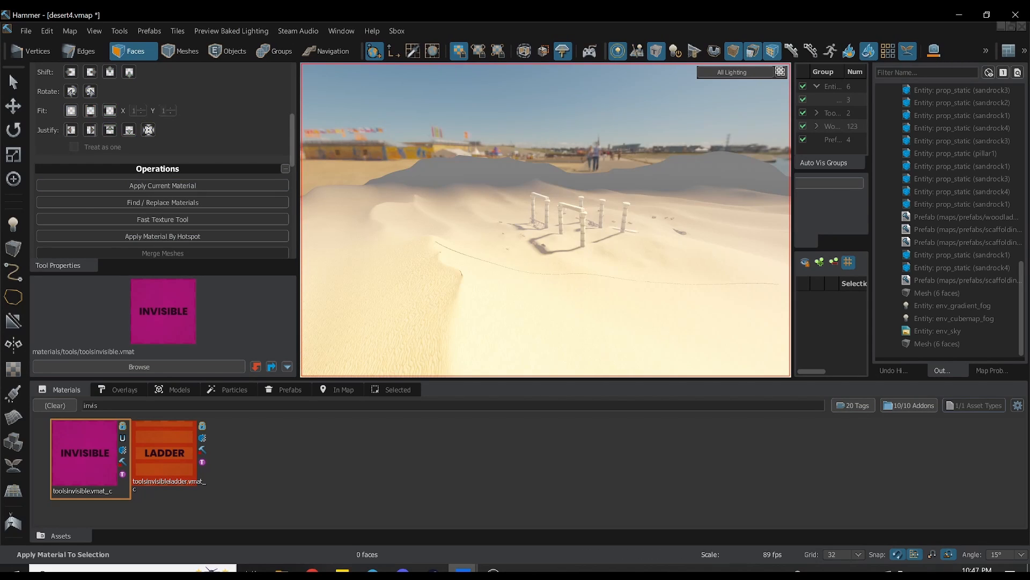
key(ctrl+s)
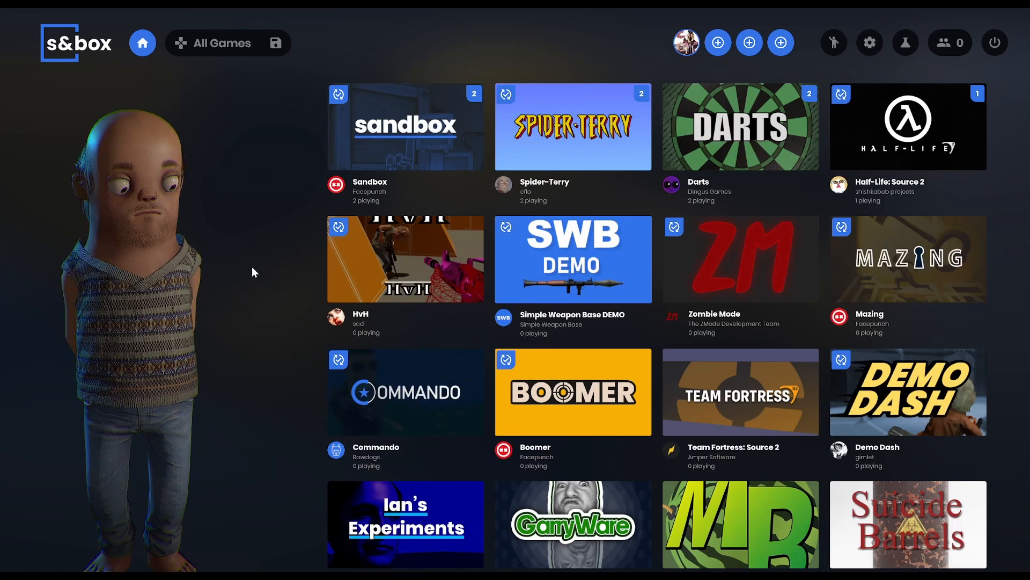
- In the s&box game menu, open Sandbox, search its maps for "parch", and start a new game on Parched Barrens
click(407, 134)
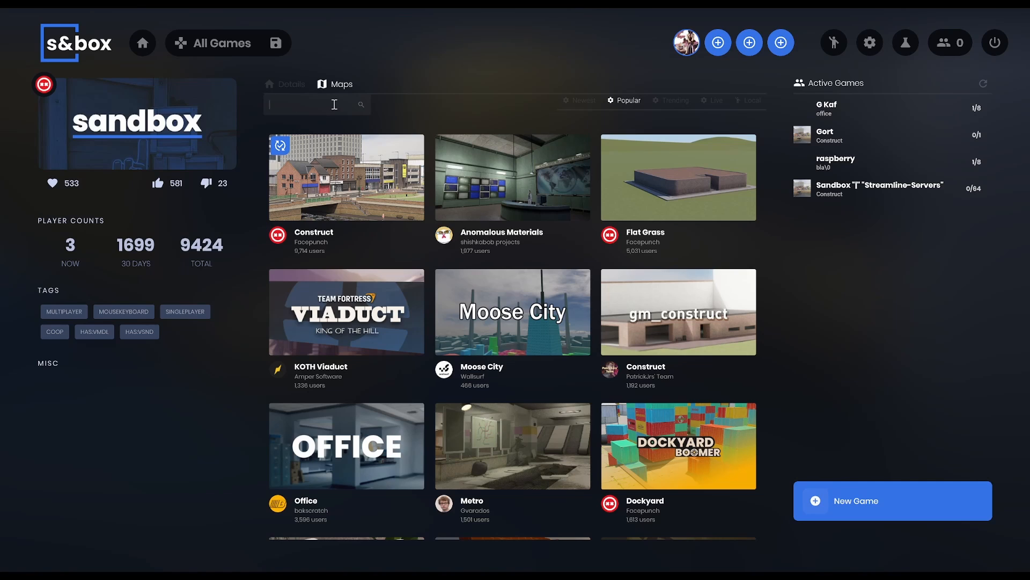
text(parch)
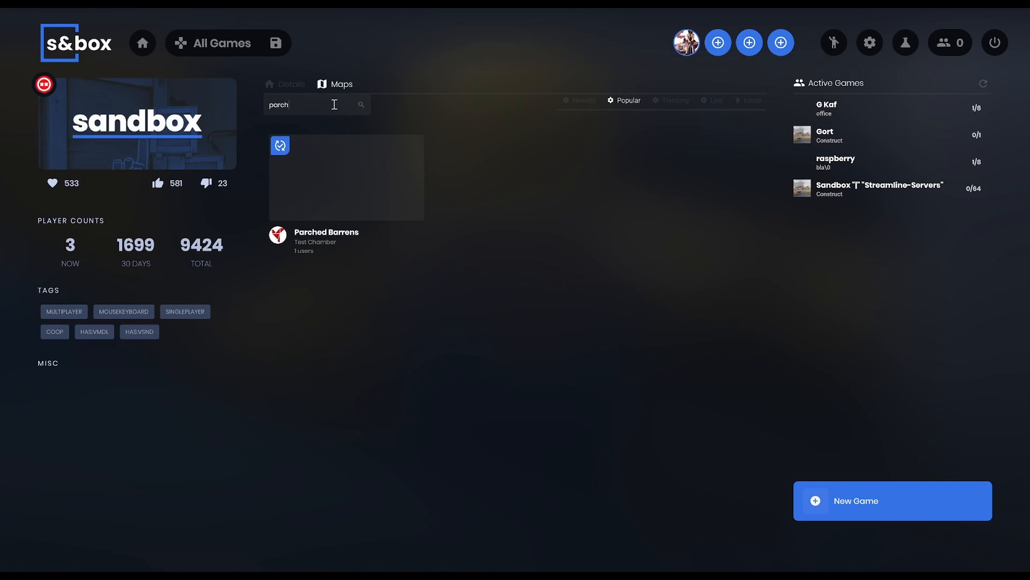
click(906, 506)
click(897, 511)
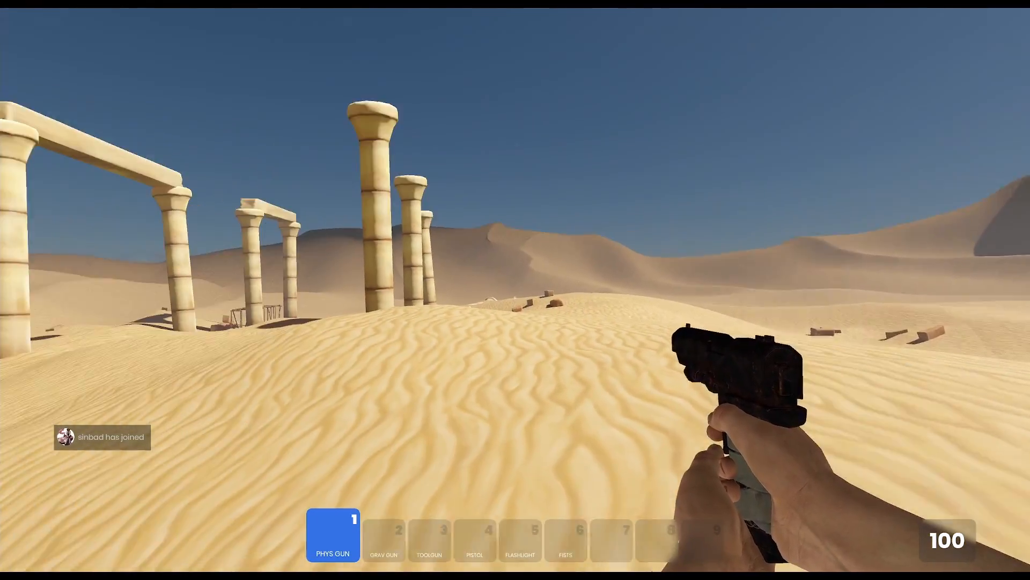
- Walk around the Parched Barrens map to examine the pillars, scattered blocks, scaffolding, sand and distant skybox dunes
key(w)
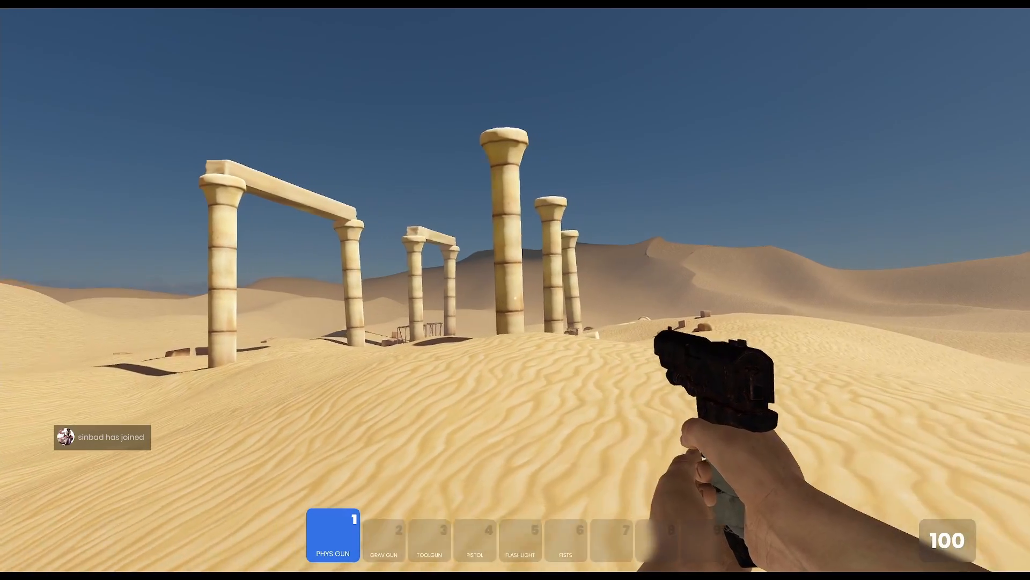
key(w)
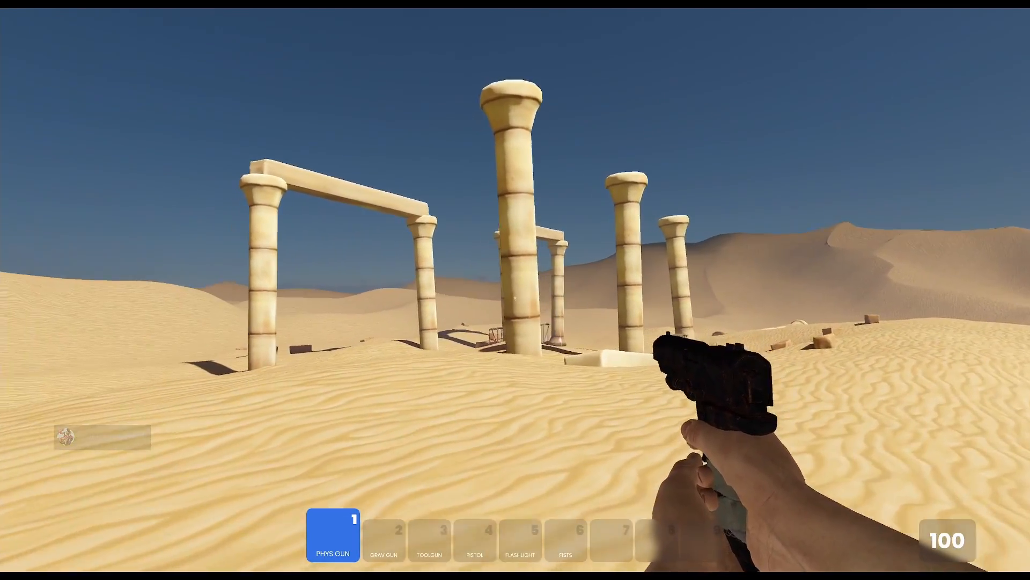
key(w)
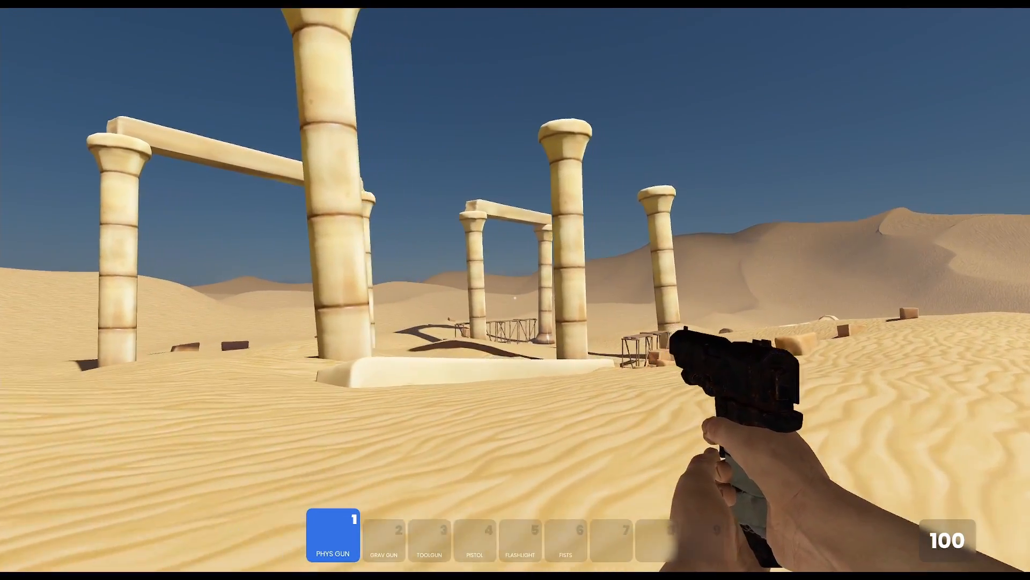
key(w)
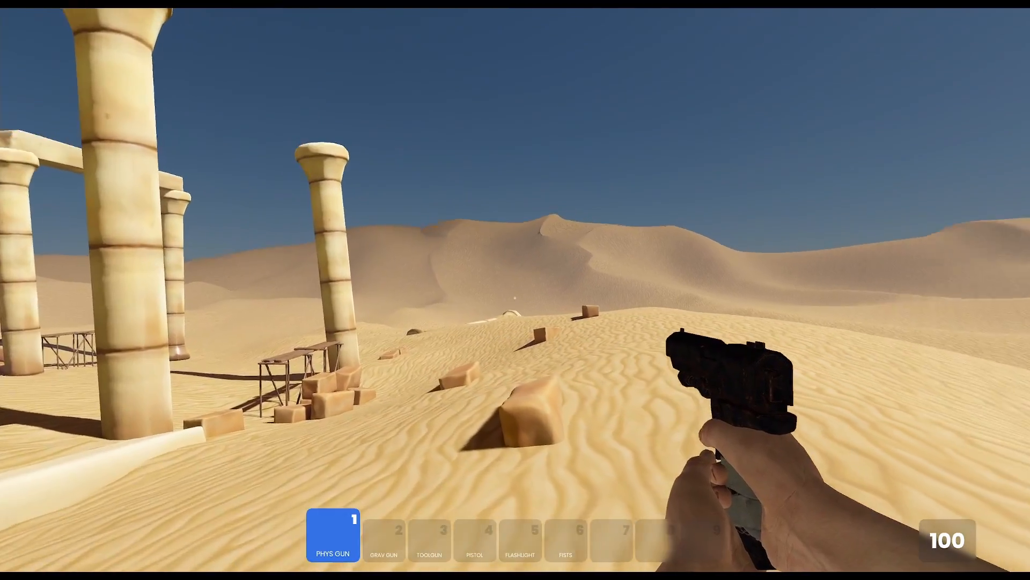
key(w)
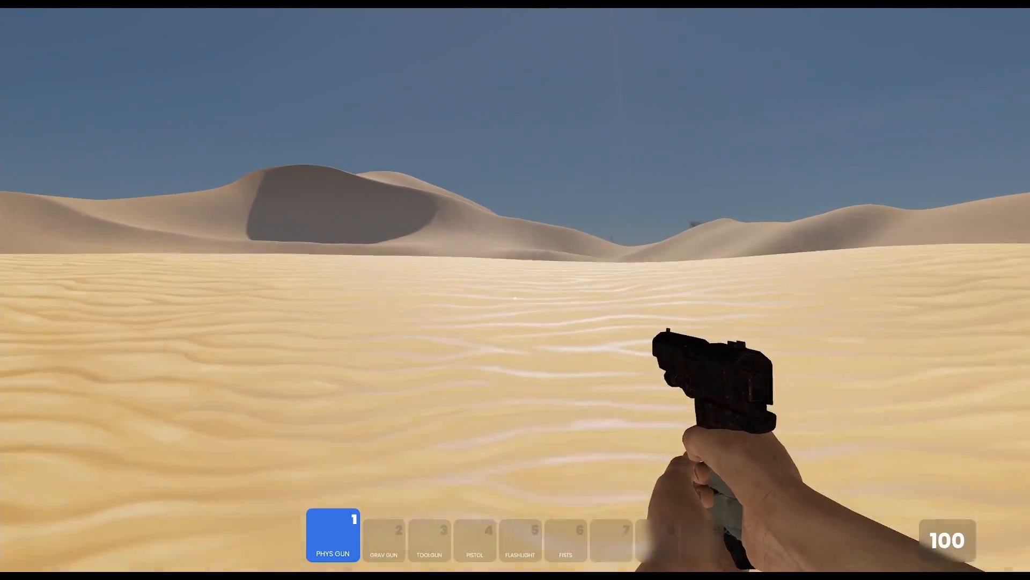
key(w)
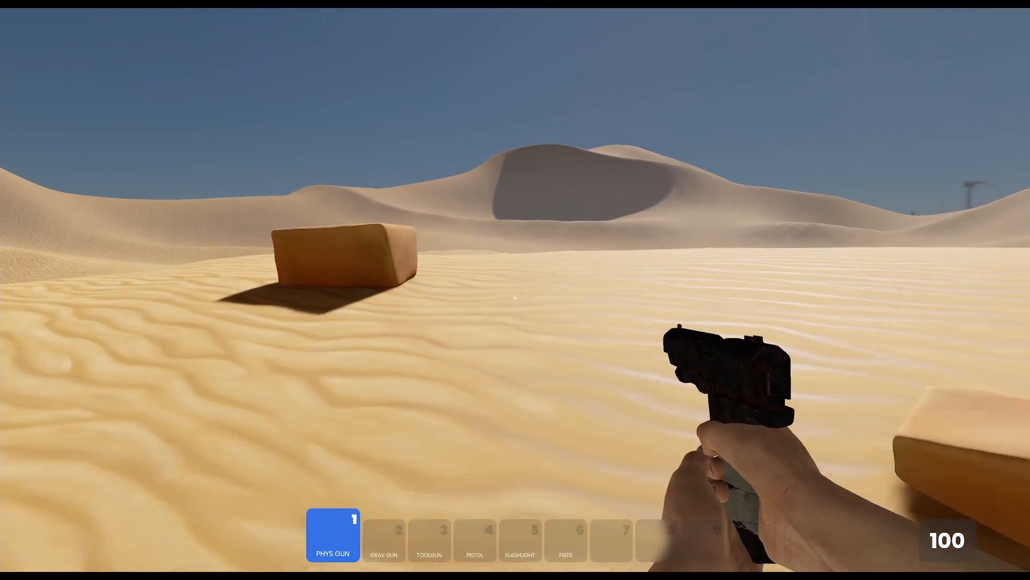
key(d)
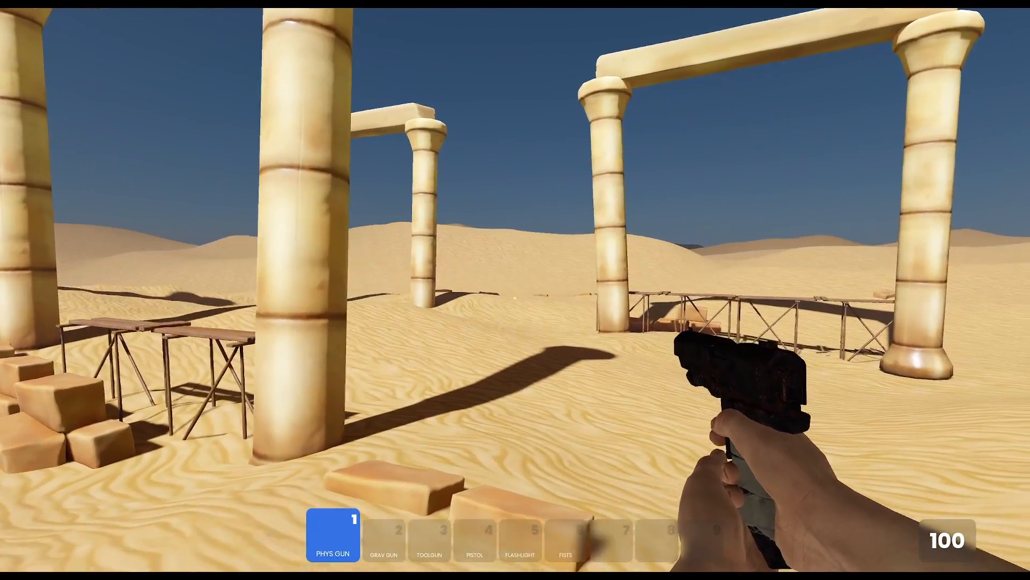
key(d)
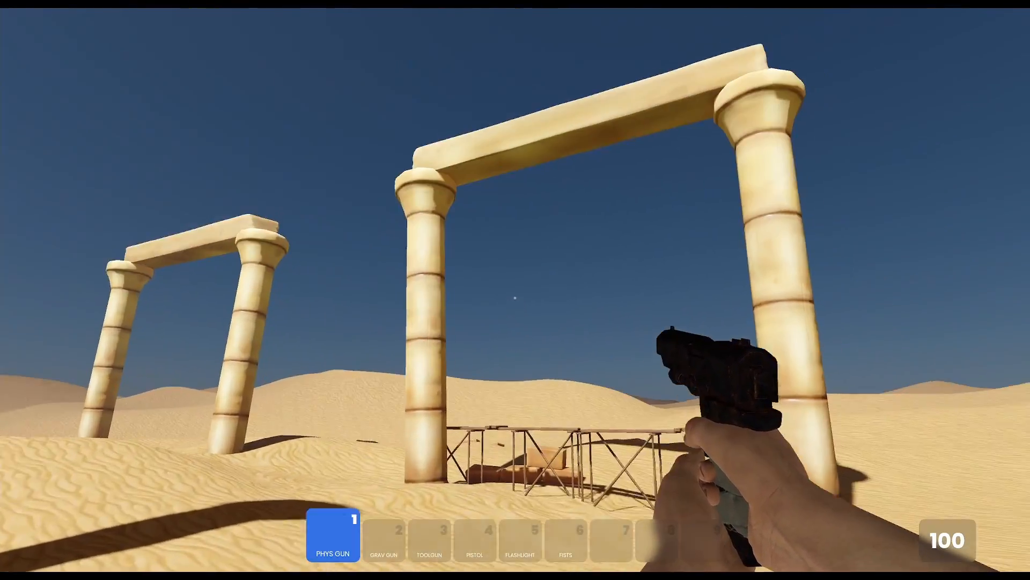
key(d)
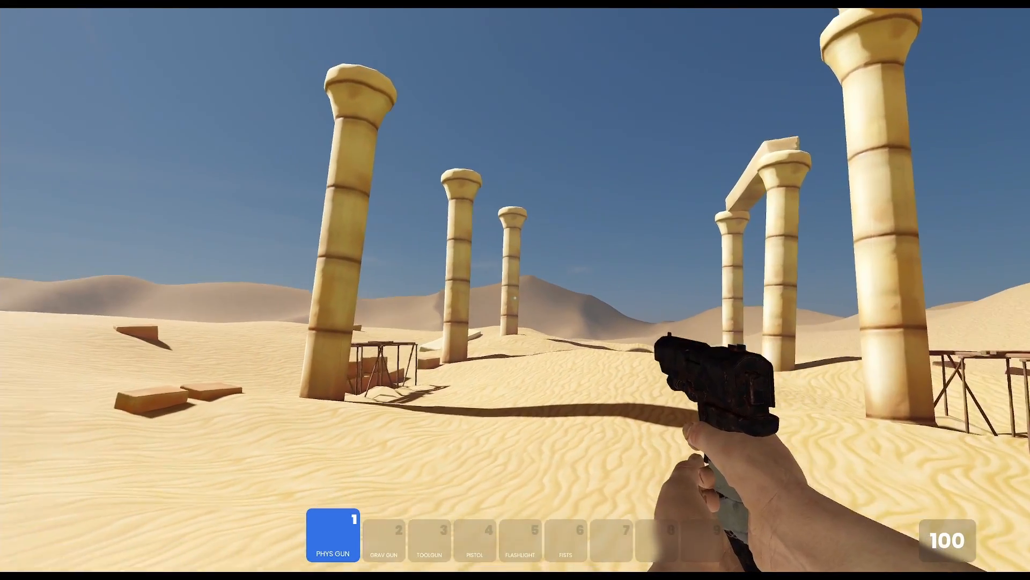
key(d)
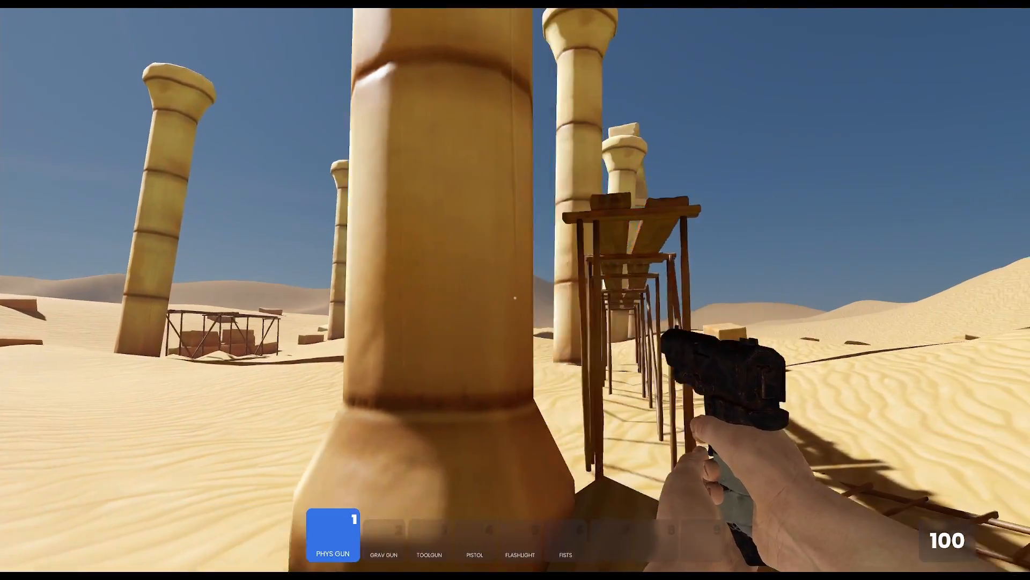